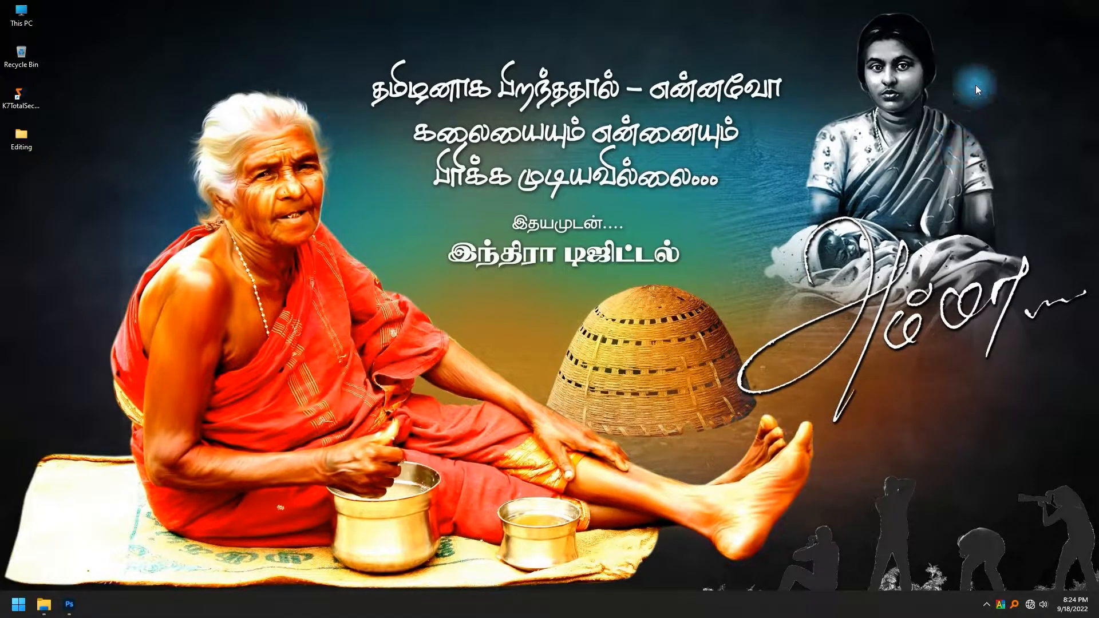
Show the photos in the Editing folder in File Explorer
click(18, 604)
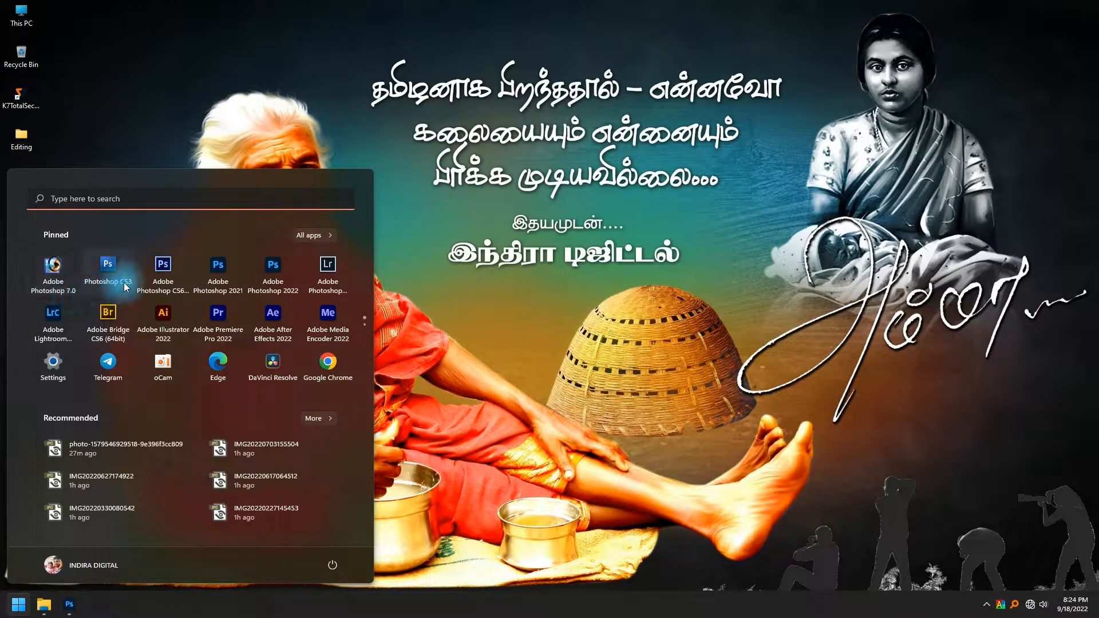
click(105, 118)
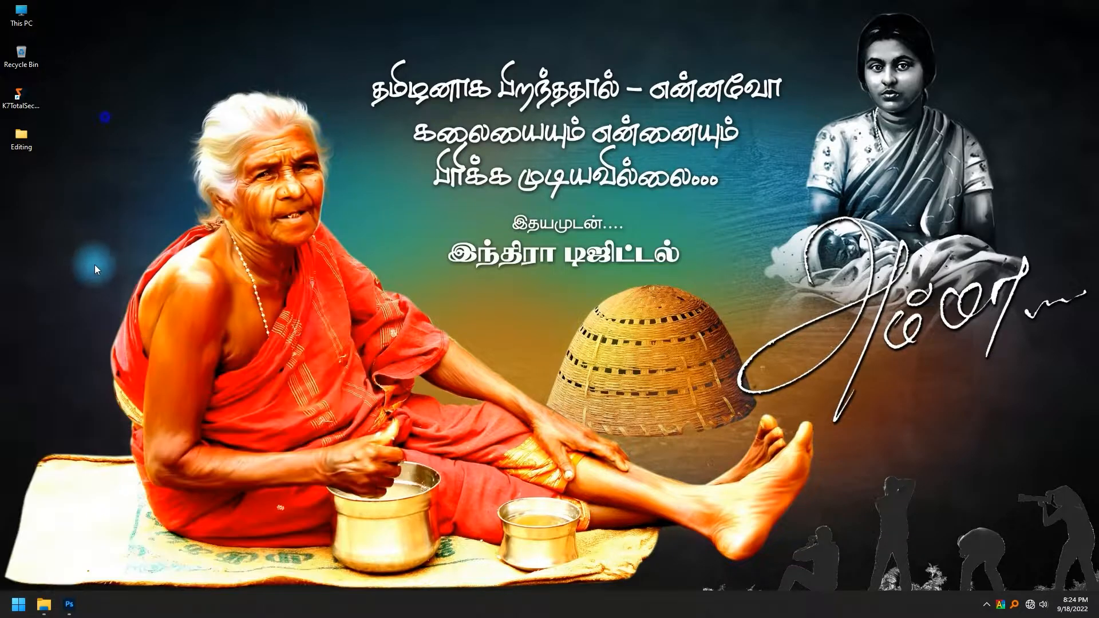
click(44, 604)
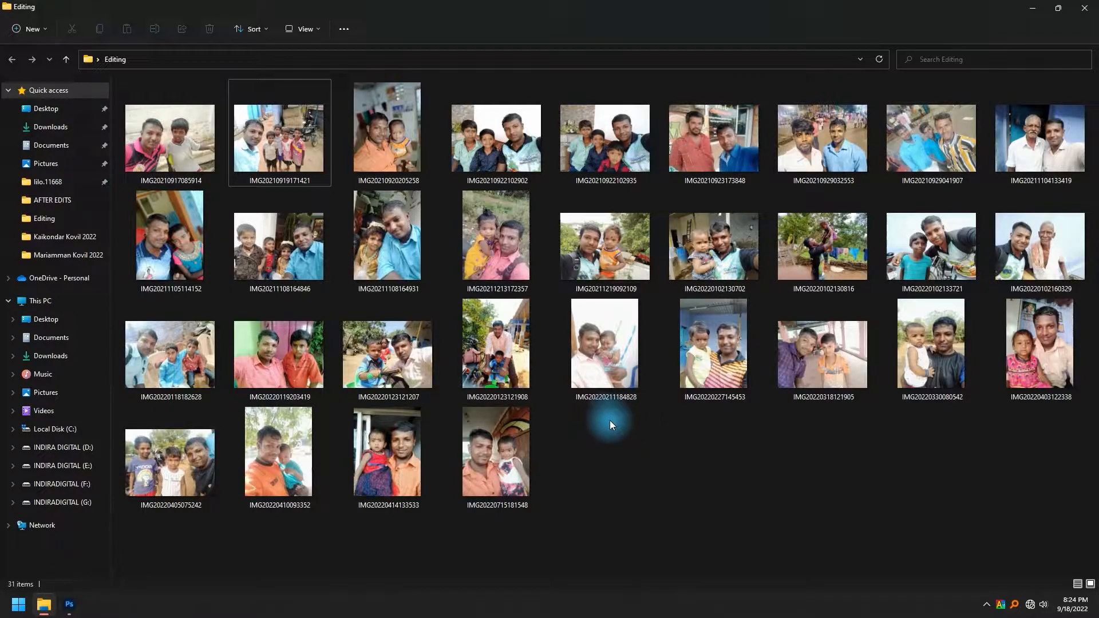
Switch to Photoshop and open the Contact Sheet II automation, moving its dialog aside
click(69, 604)
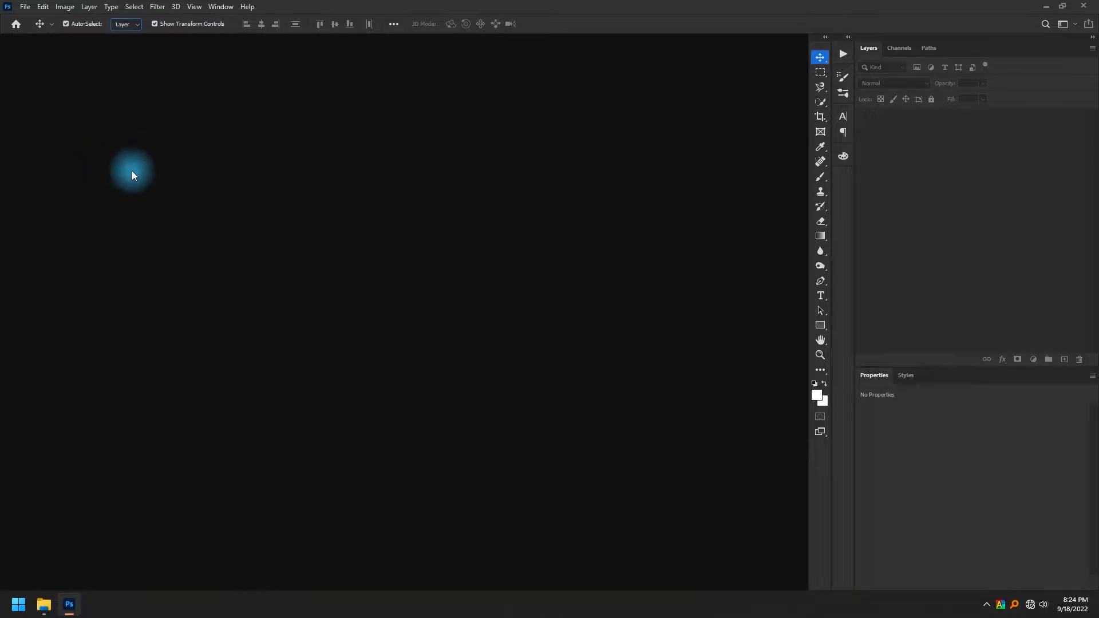
click(26, 7)
mouse_move(67, 283)
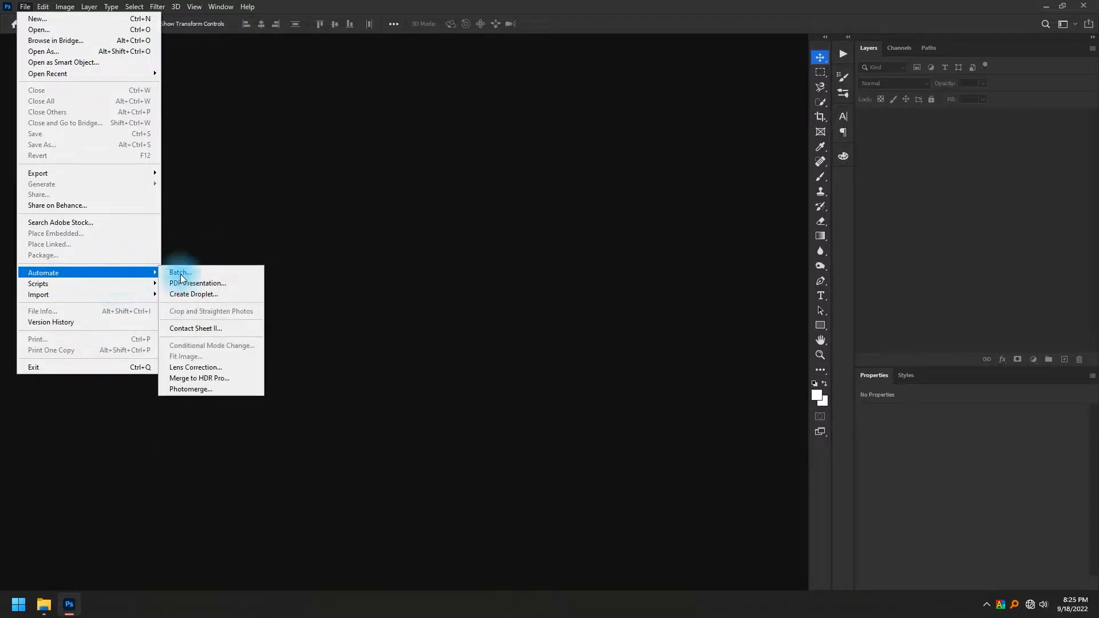
click(230, 328)
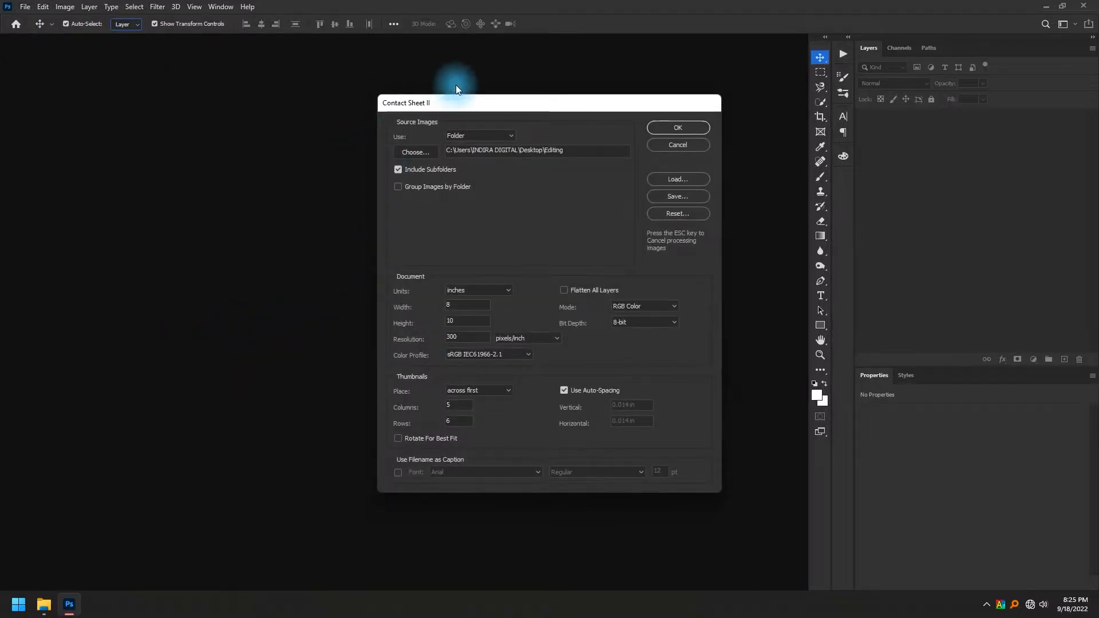
drag(455, 101, 370, 98)
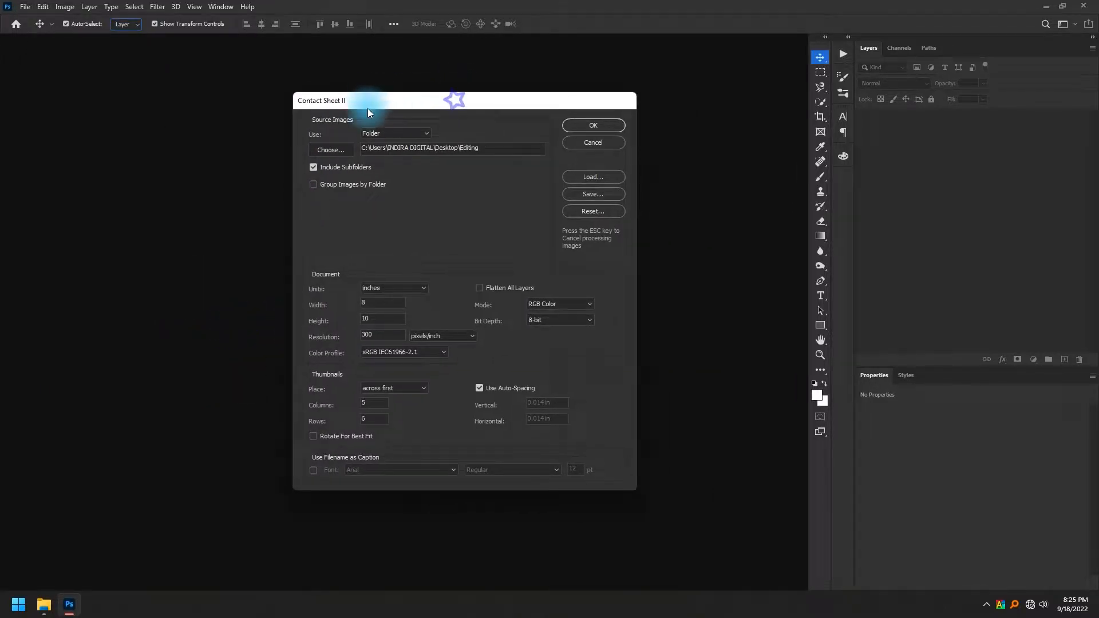
Use a folder as the contact sheet's source images and exclude its subfolders
click(383, 136)
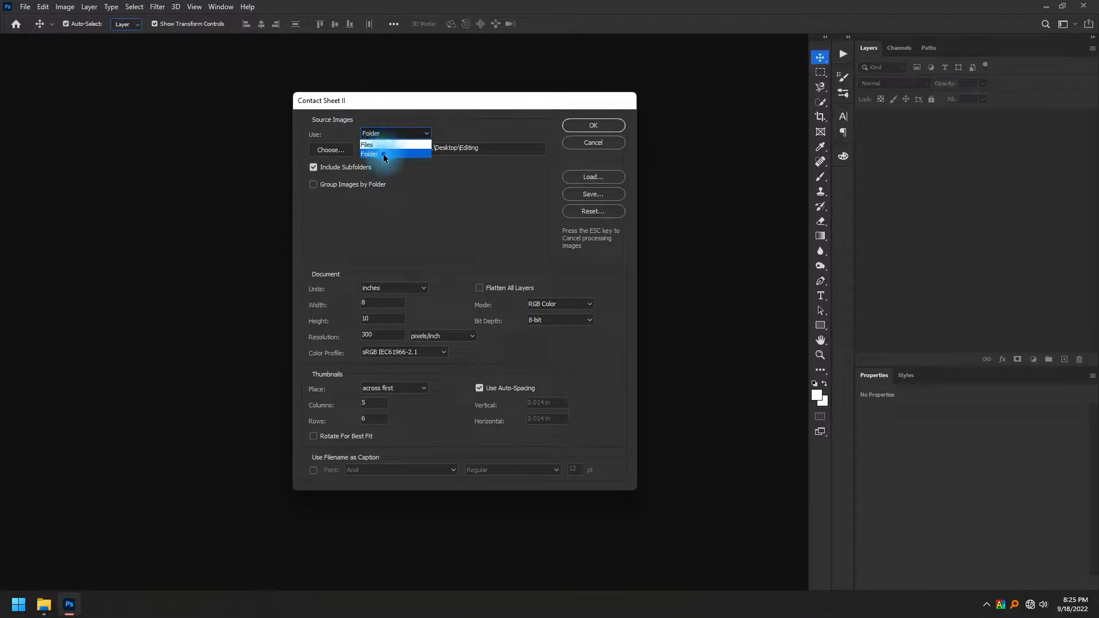
click(383, 154)
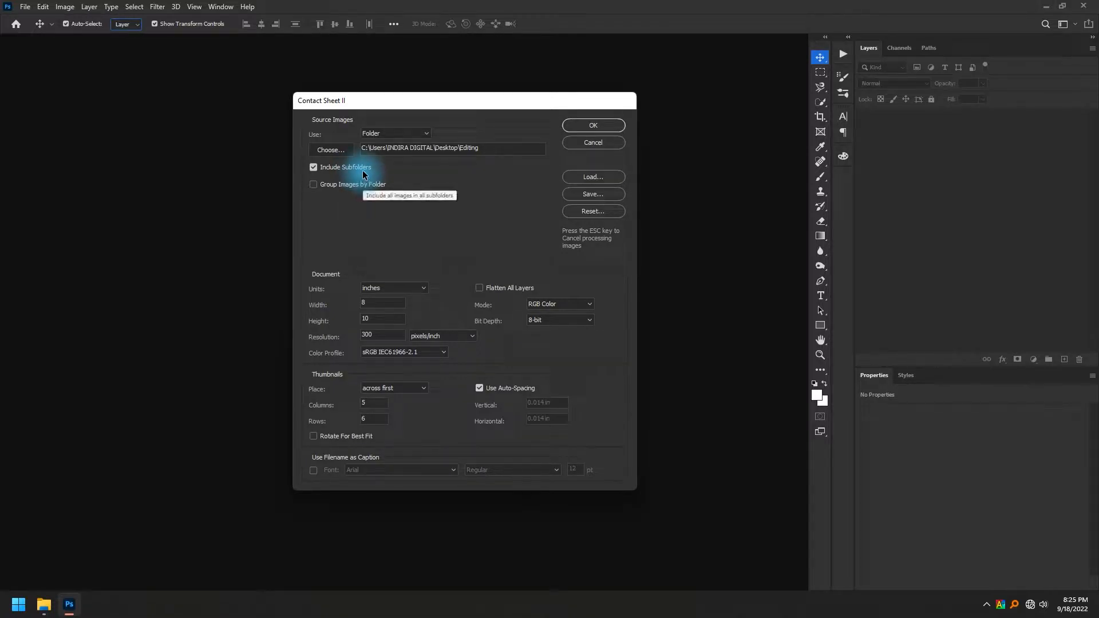
click(315, 170)
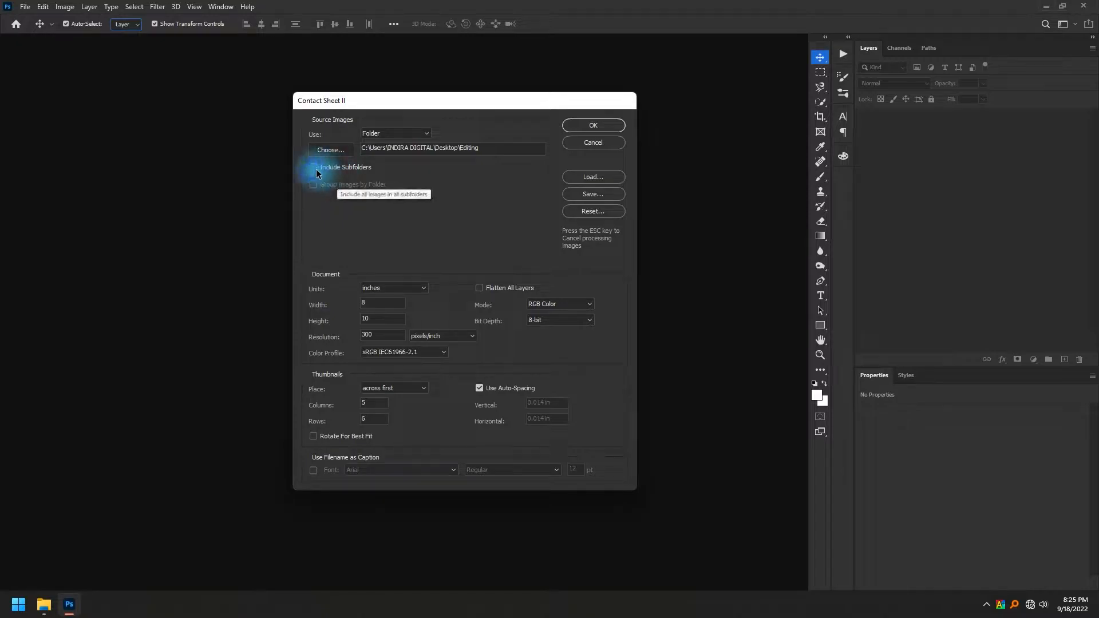
Create a new subfolder in the Editing folder, remove it again, and return to the Contact Sheet II dialog
click(44, 604)
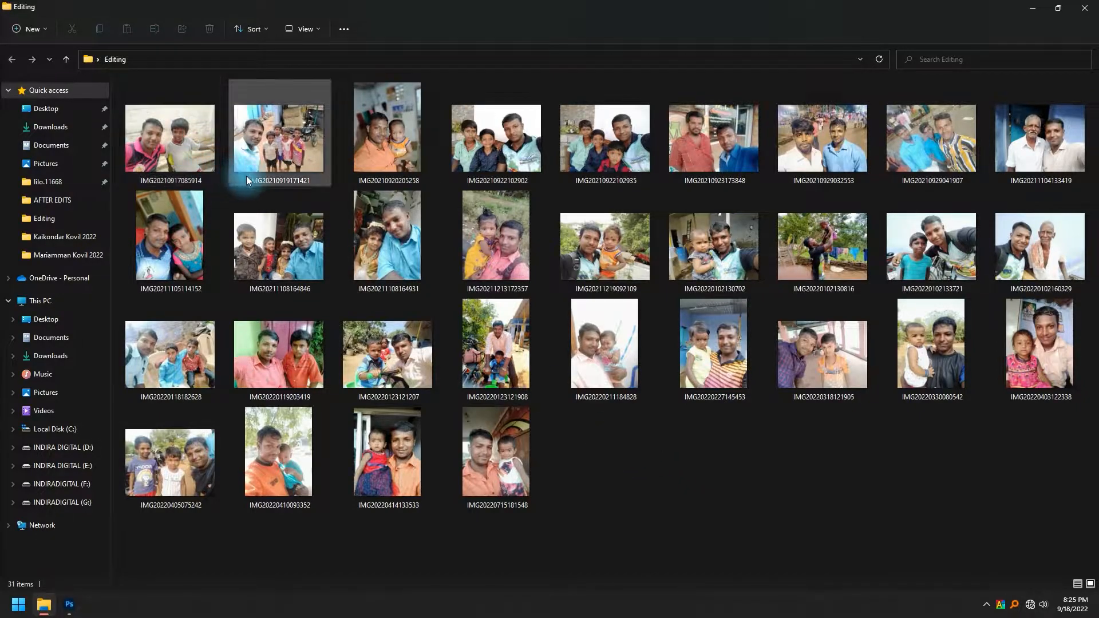
key(ctrl+shift+n)
key(Return)
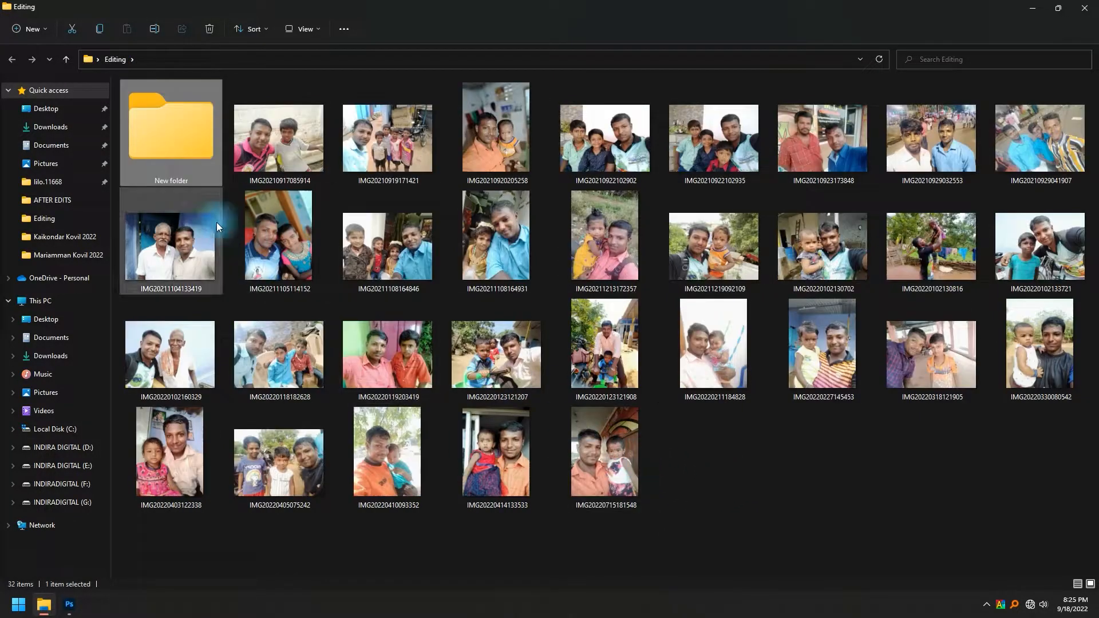
key(alt+Tab)
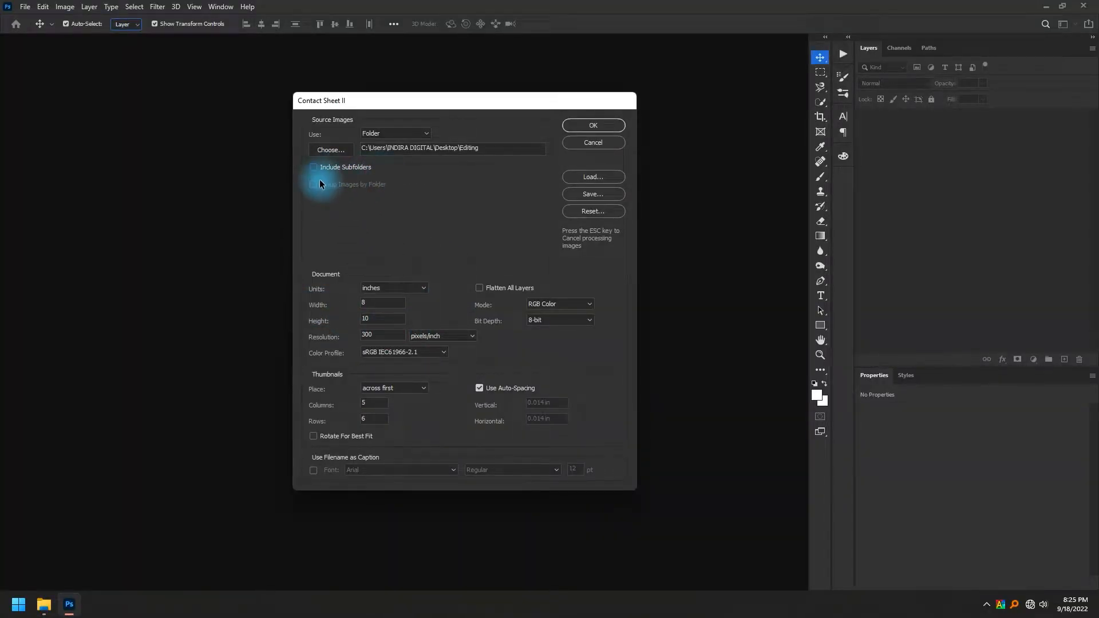
key(alt+Tab)
click(156, 146)
key(alt+Tab)
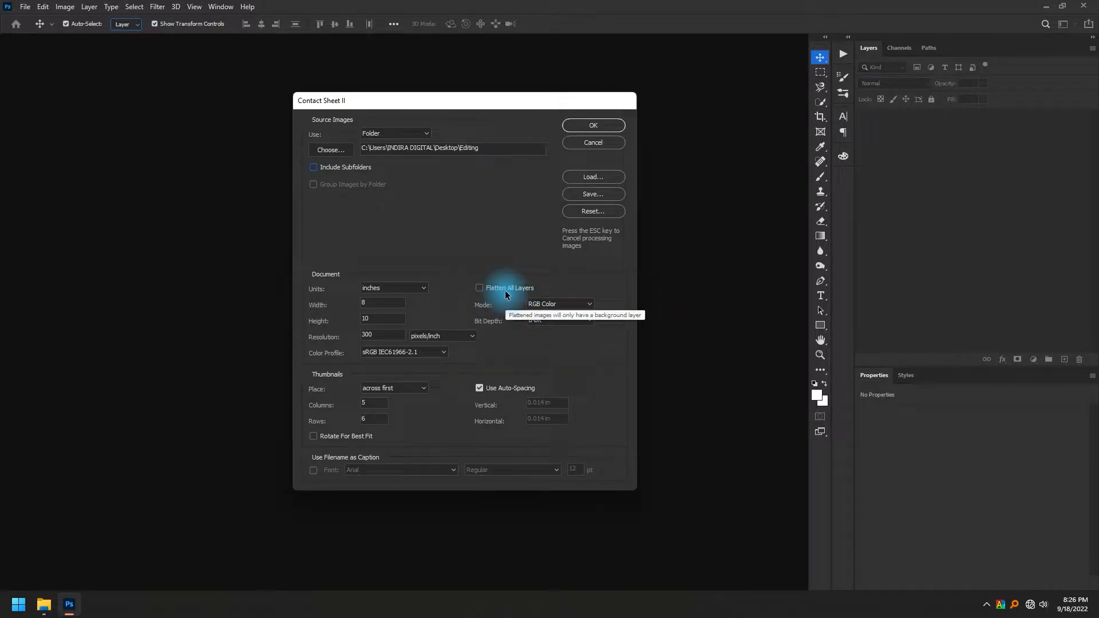
Check the number of photos in the Editing folder against the contact sheet's column and row settings
click(479, 288)
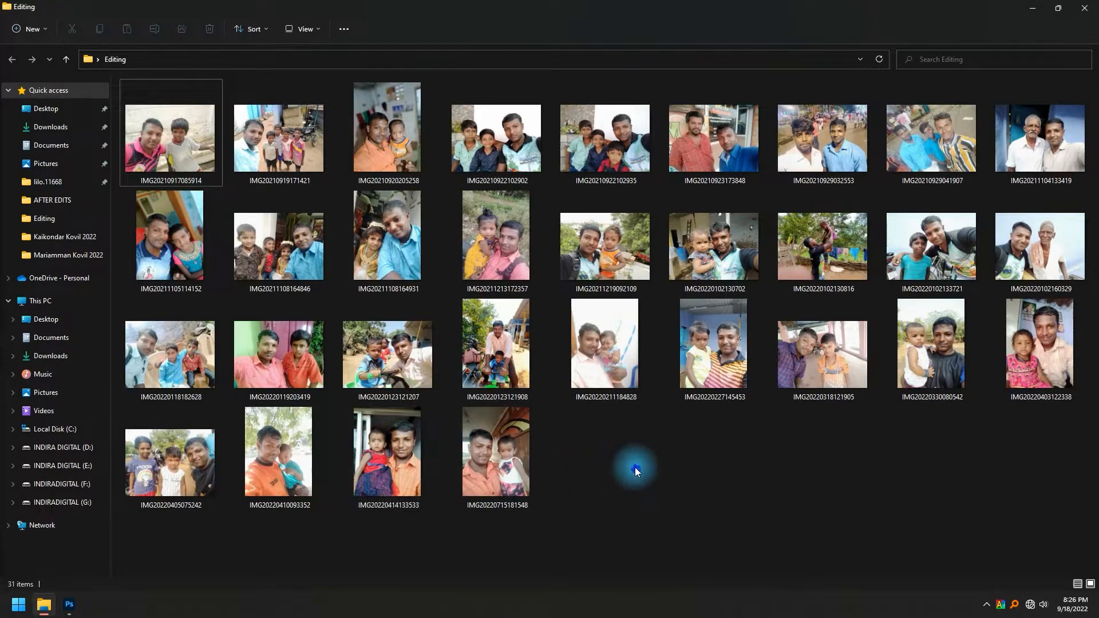
key(ctrl+a)
click(560, 520)
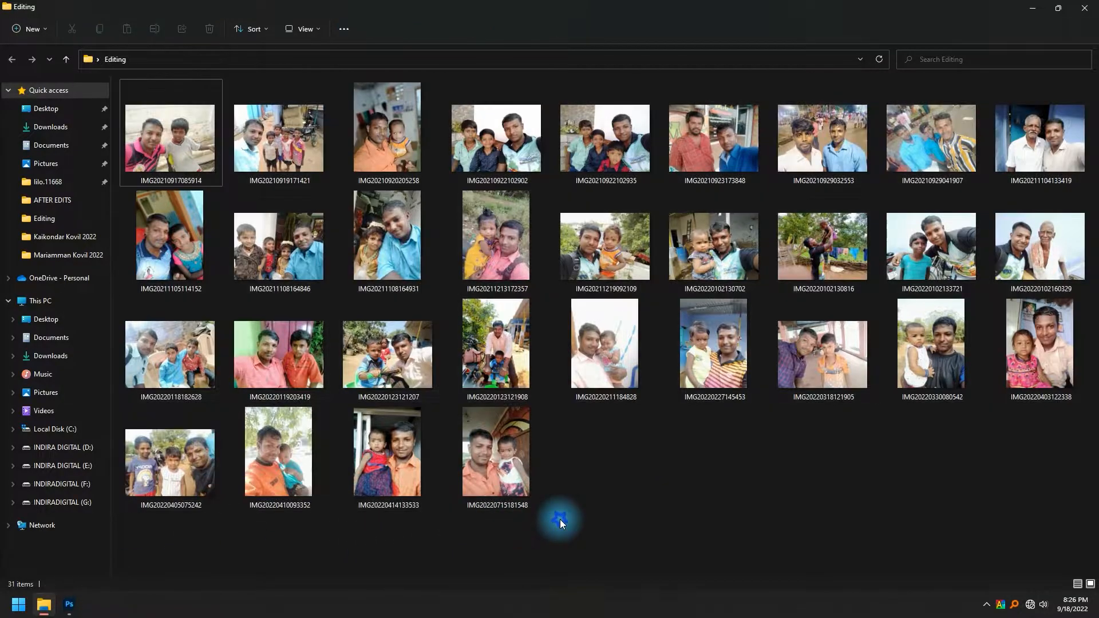
click(521, 476)
click(421, 516)
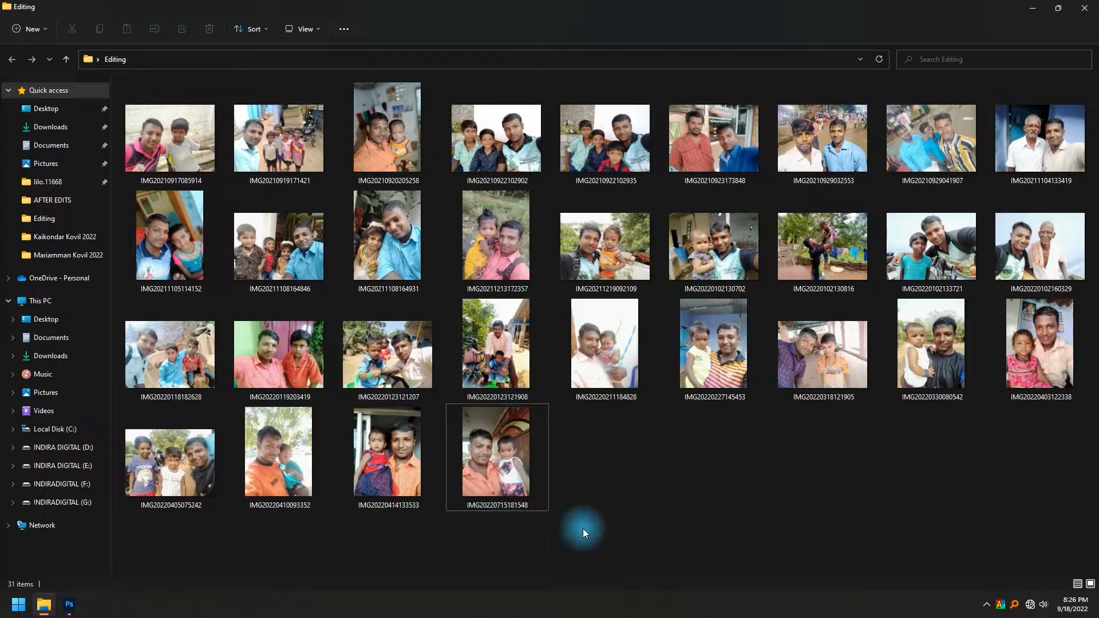
key(alt+Tab)
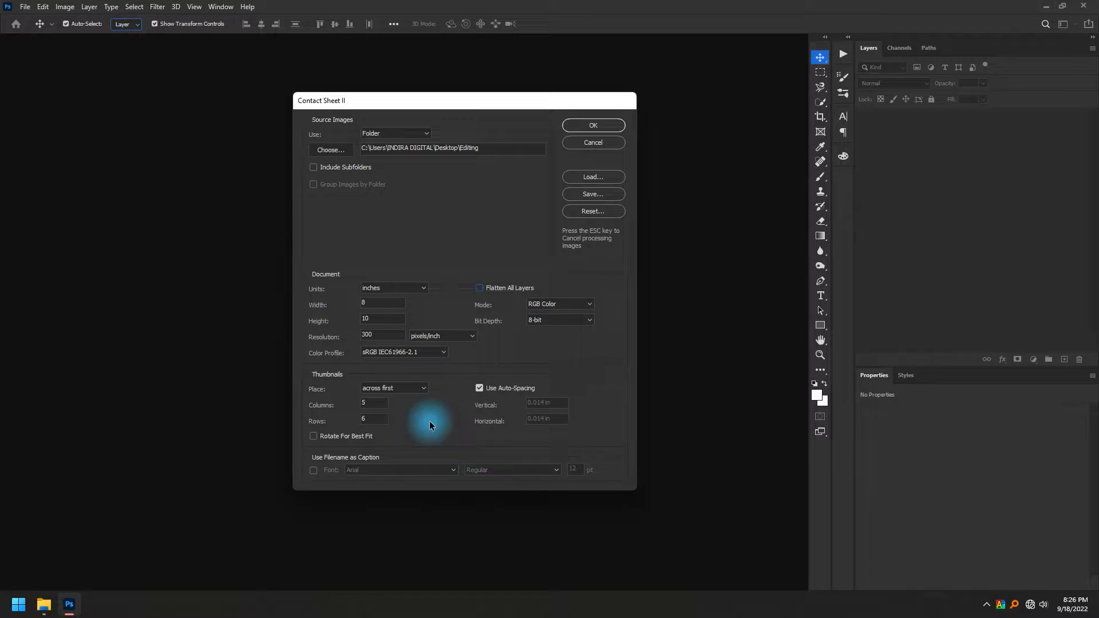
key(alt+Tab)
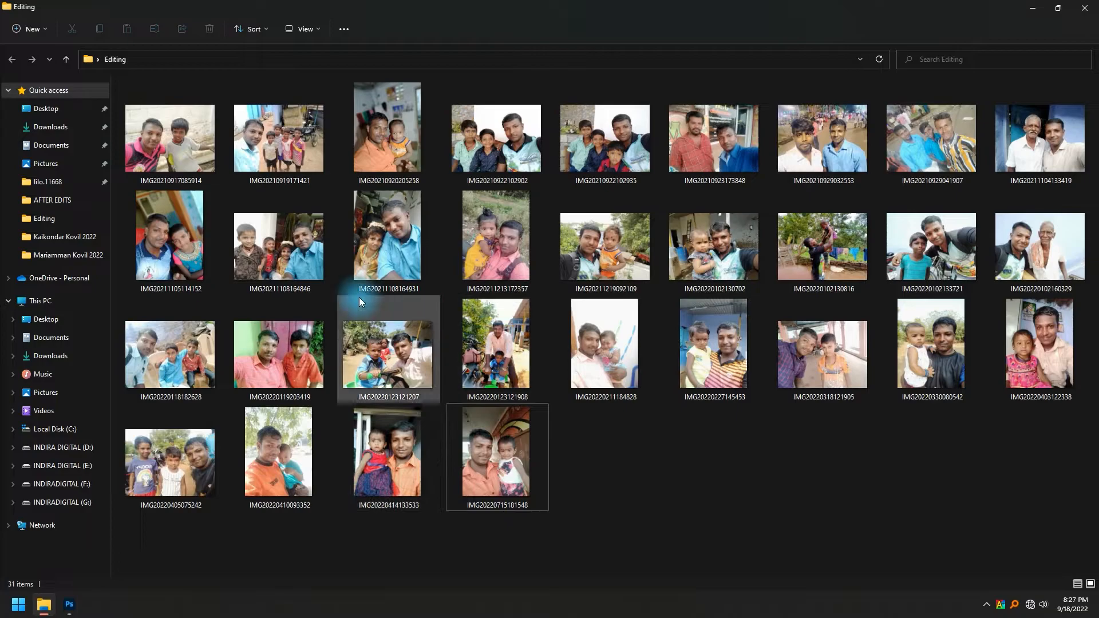
key(ctrl+a)
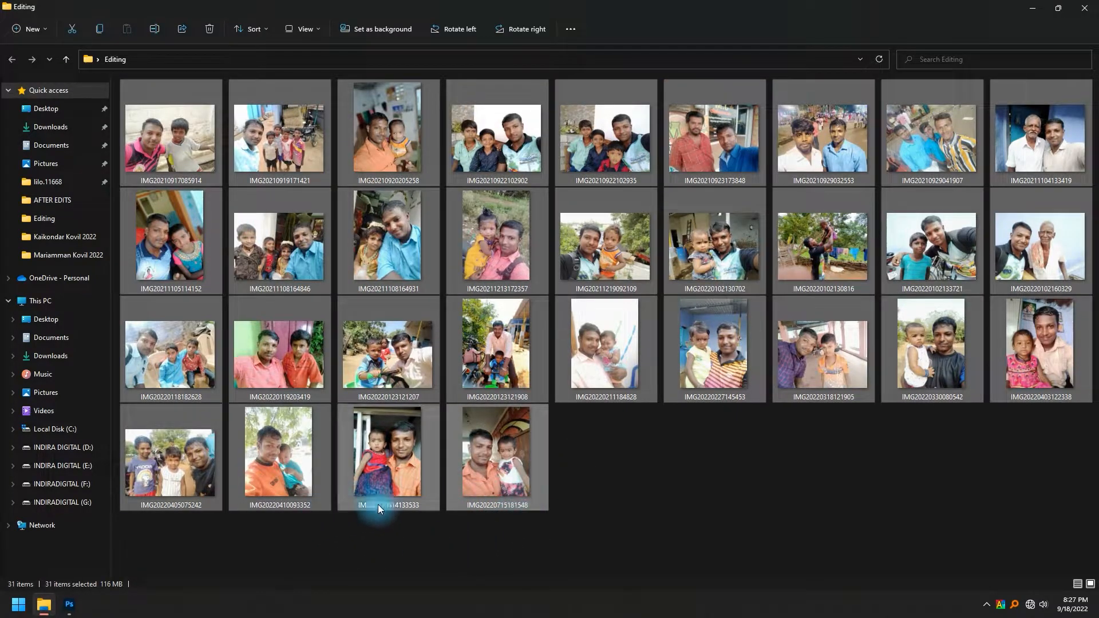
click(495, 540)
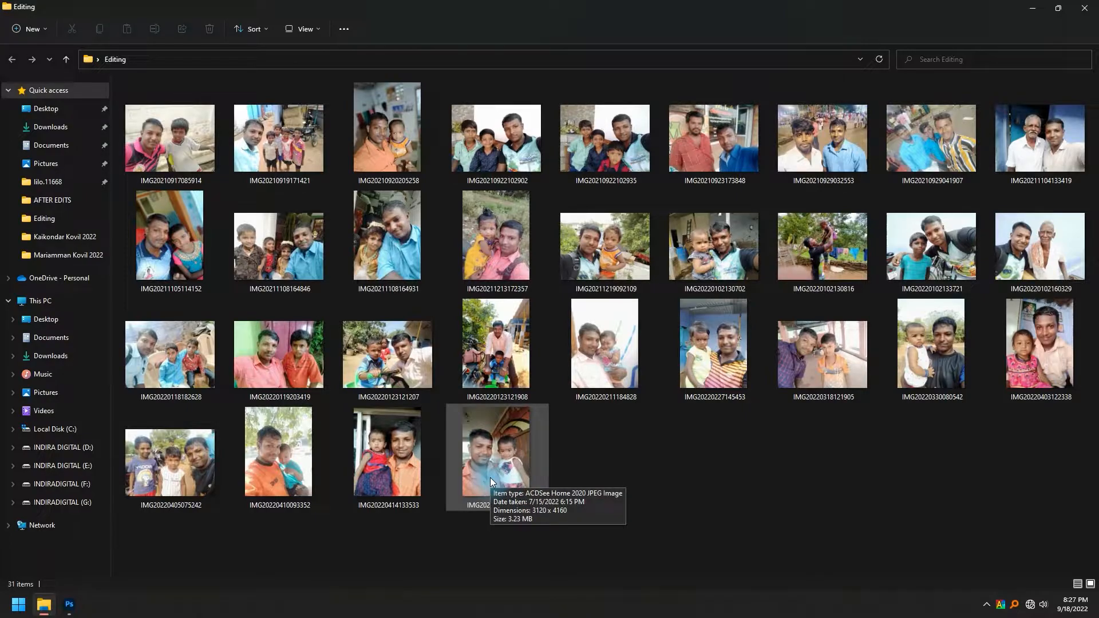
click(575, 538)
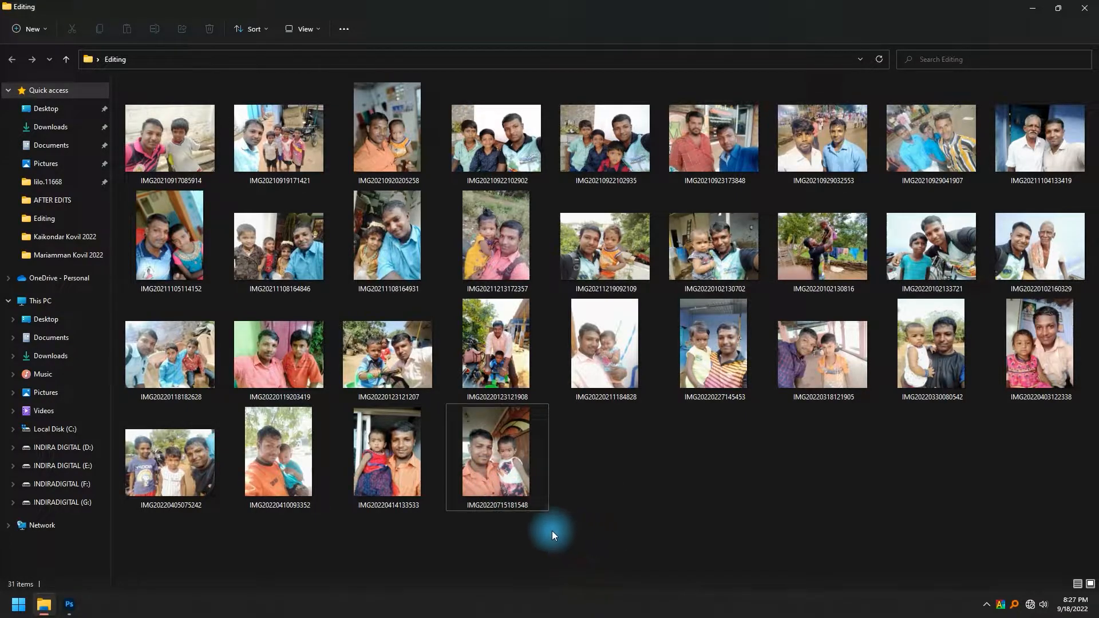
key(alt+Tab)
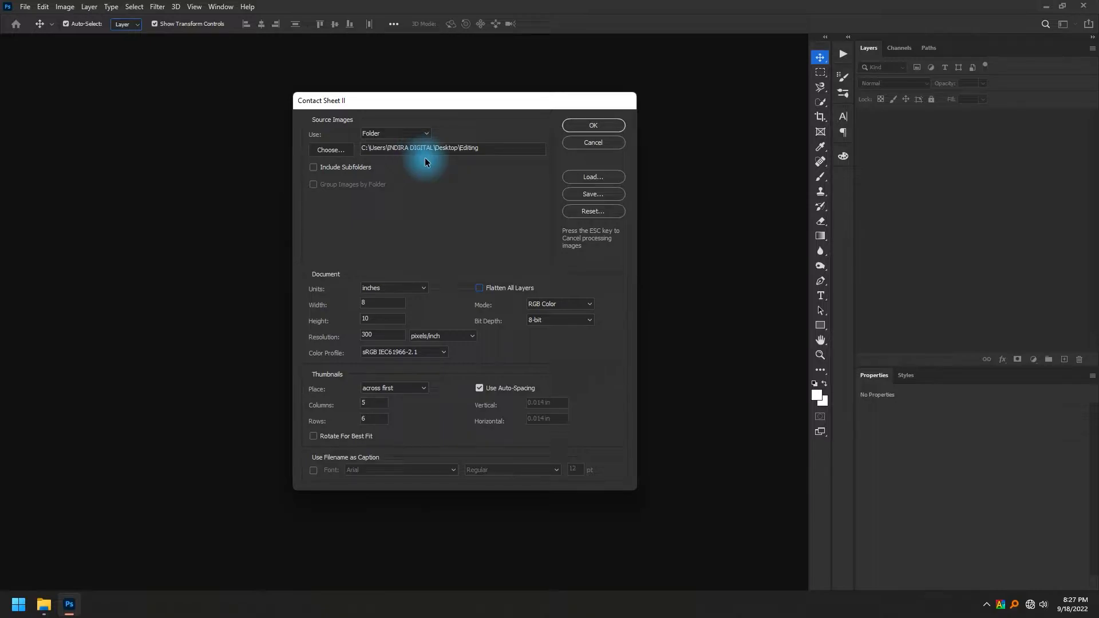
Generate the contact sheets from the Editing folder with the 8 × 10 inch, 300 pixels/inch, 5-column and 6-row settings
key(alt+Tab)
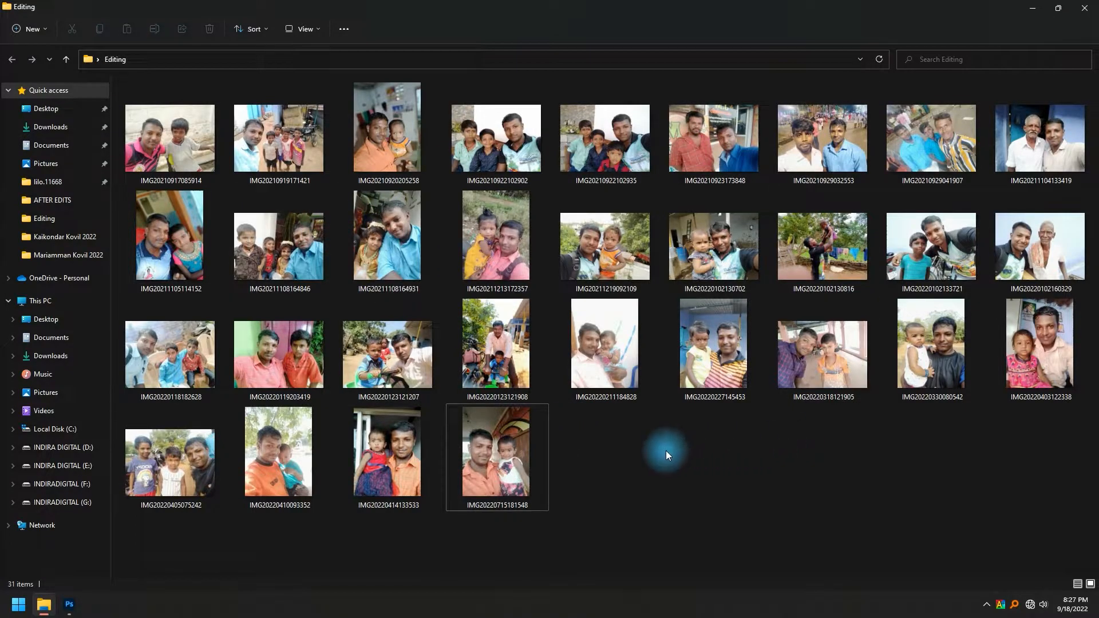
key(alt+Tab)
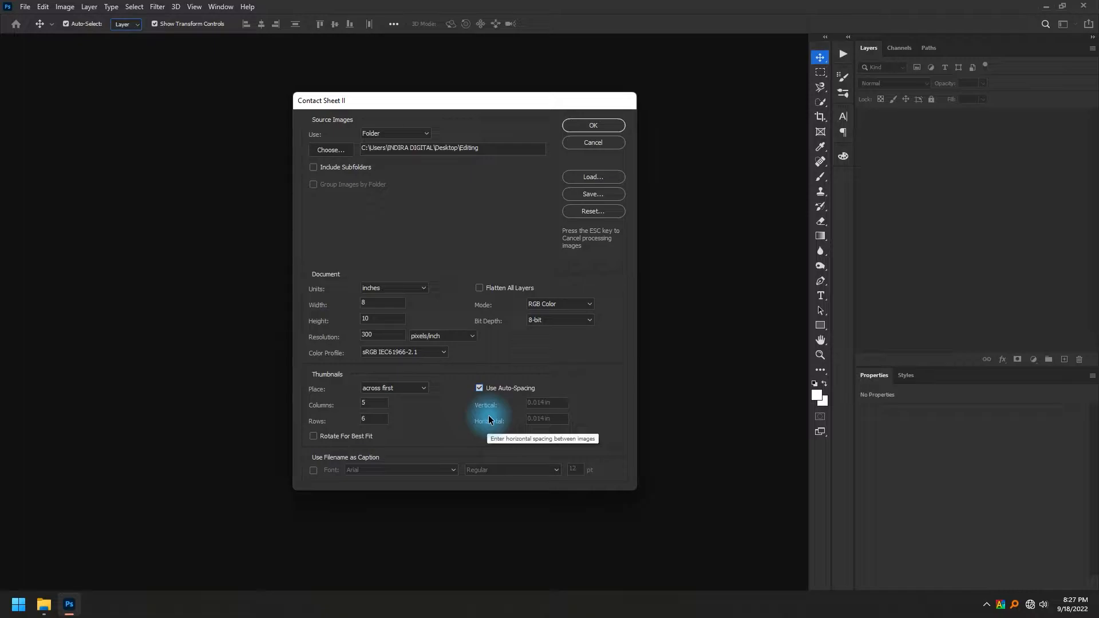
click(588, 128)
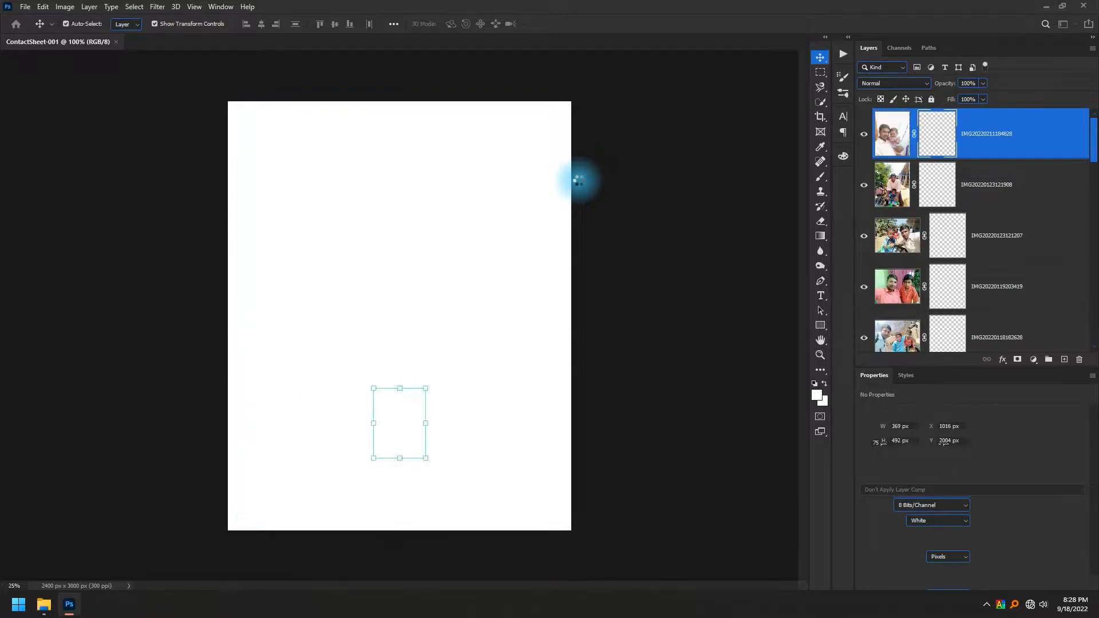
Look over the source photos in the Editing folder while the contact sheets are being built
key(alt+Tab)
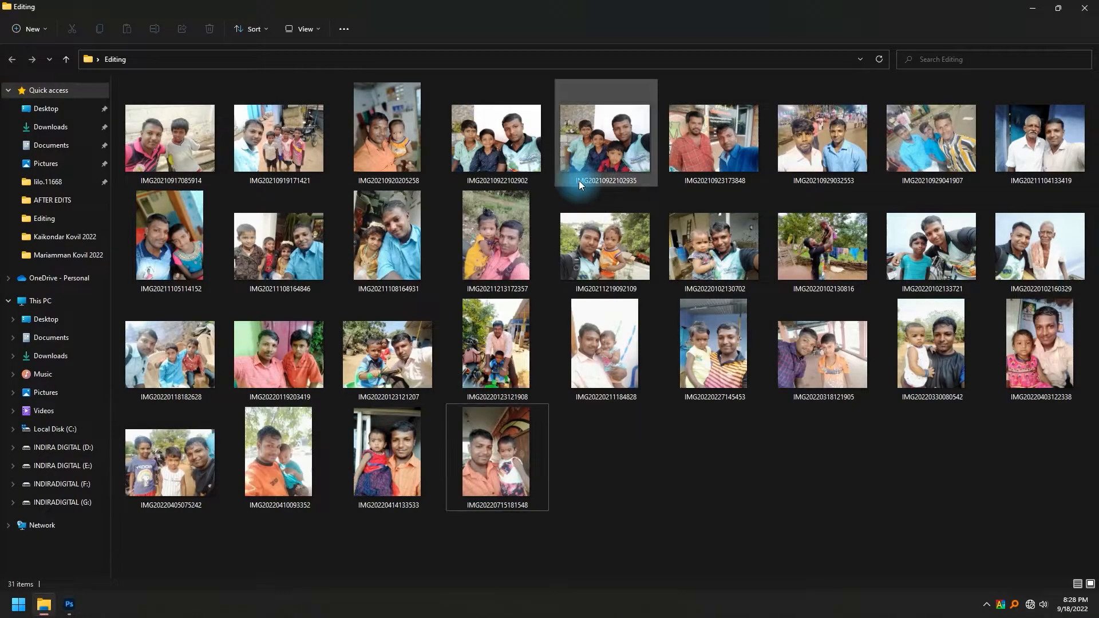
click(469, 355)
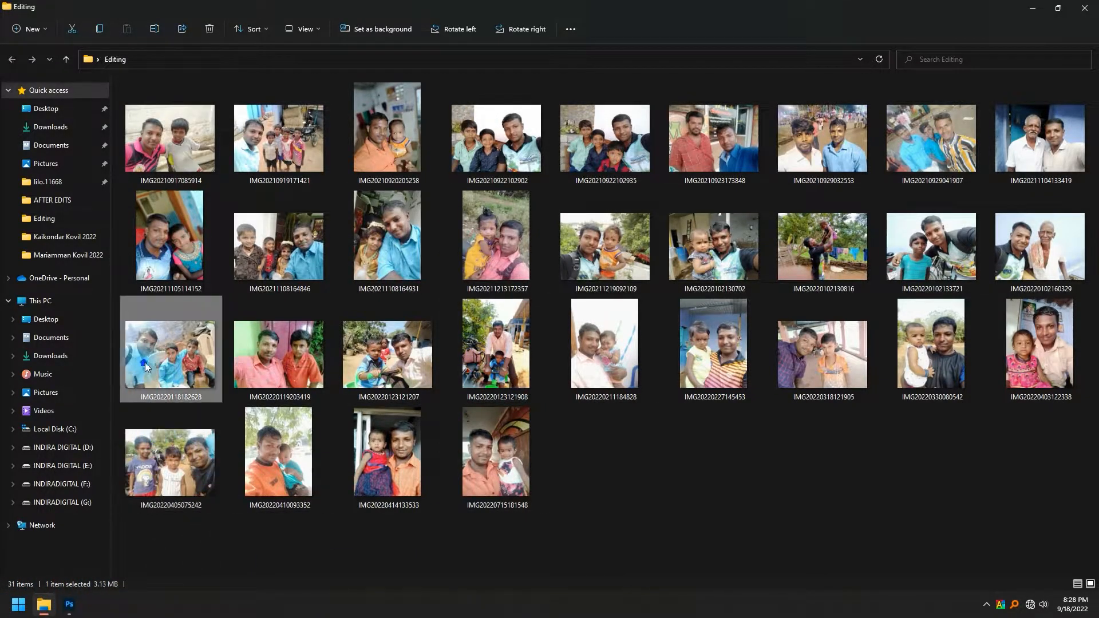
click(205, 254)
click(324, 256)
click(389, 278)
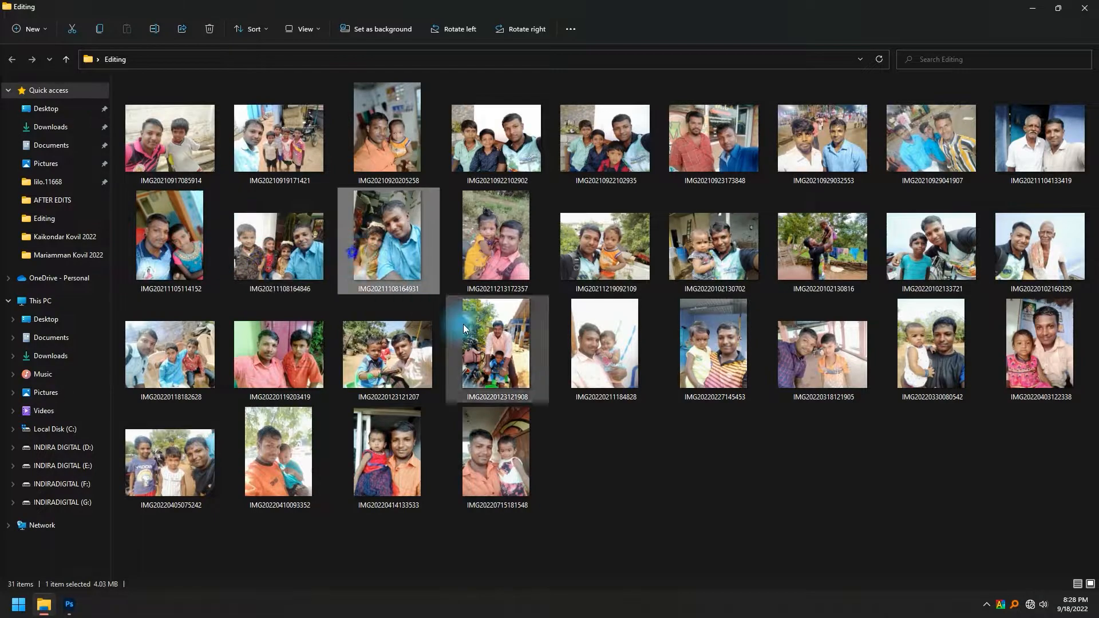
key(alt+Tab)
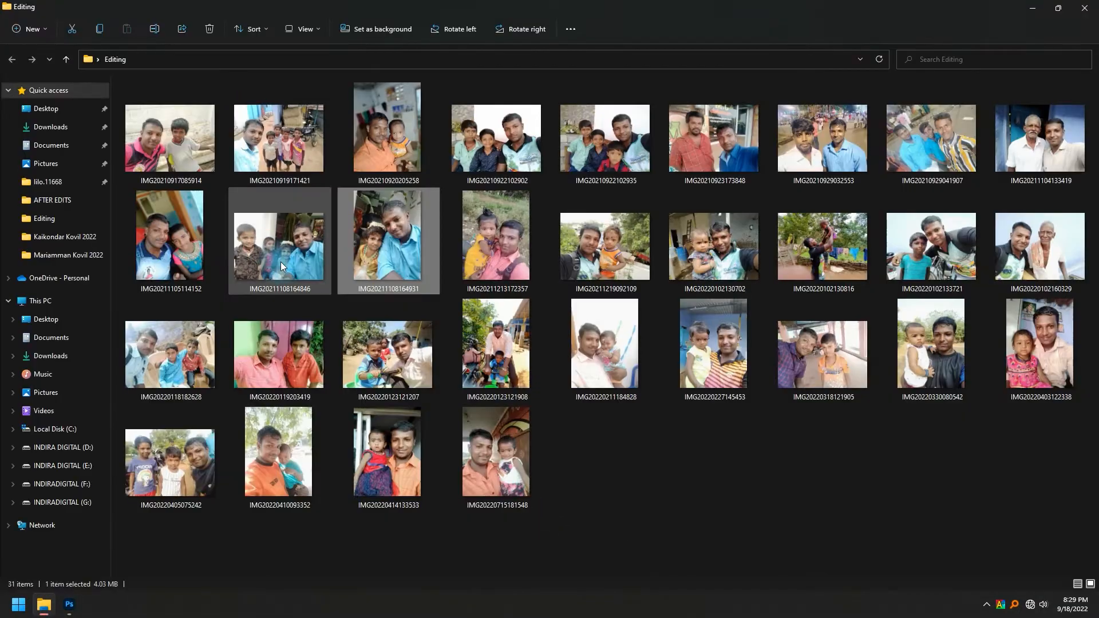
Compare the ContactSheet-001 and ContactSheet-002 documents with the source photos in the Editing folder
key(ctrl+Tab)
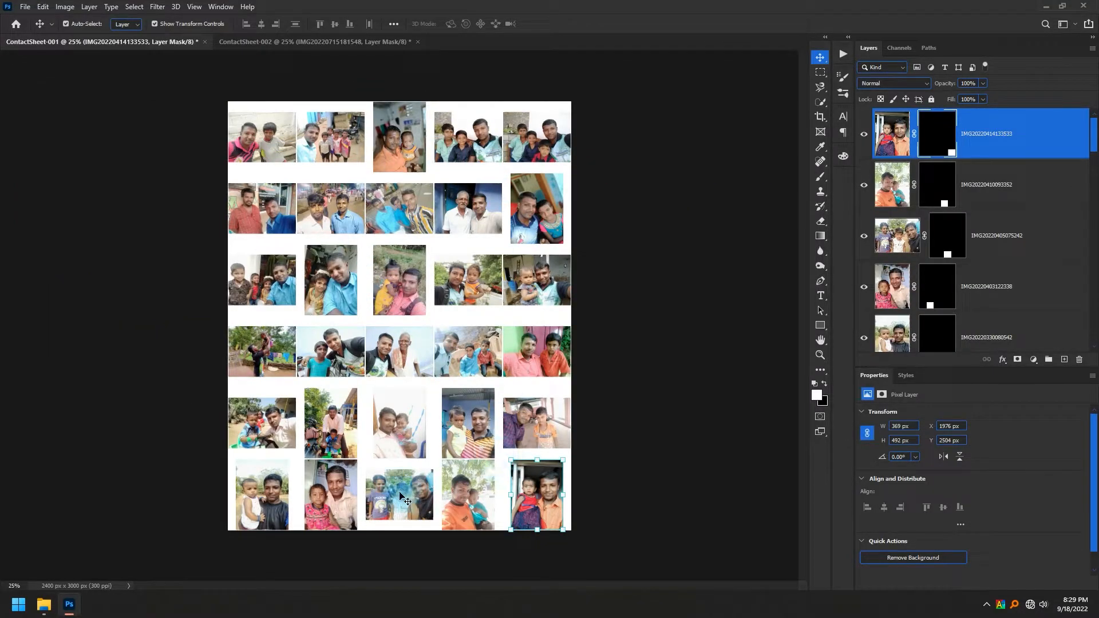
key(ctrl+Tab)
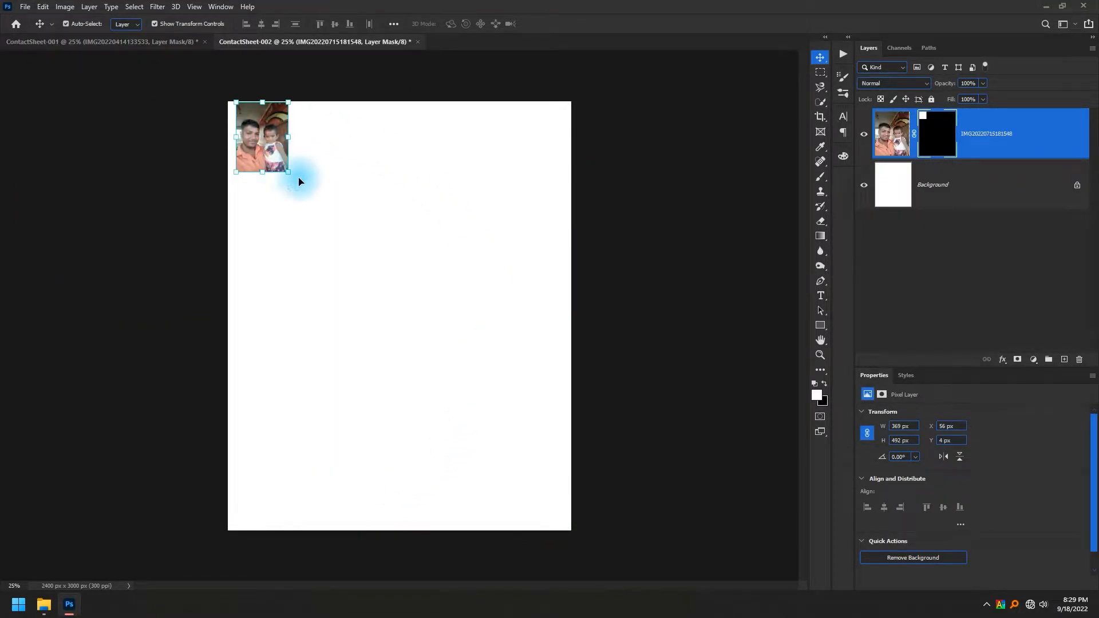
key(alt+Tab)
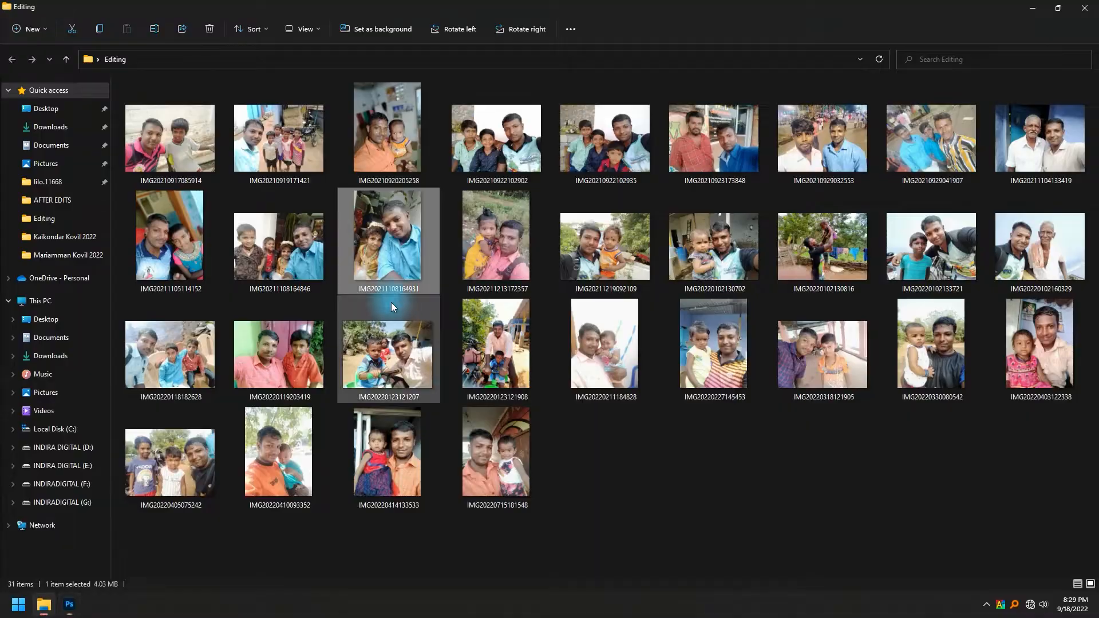
click(600, 473)
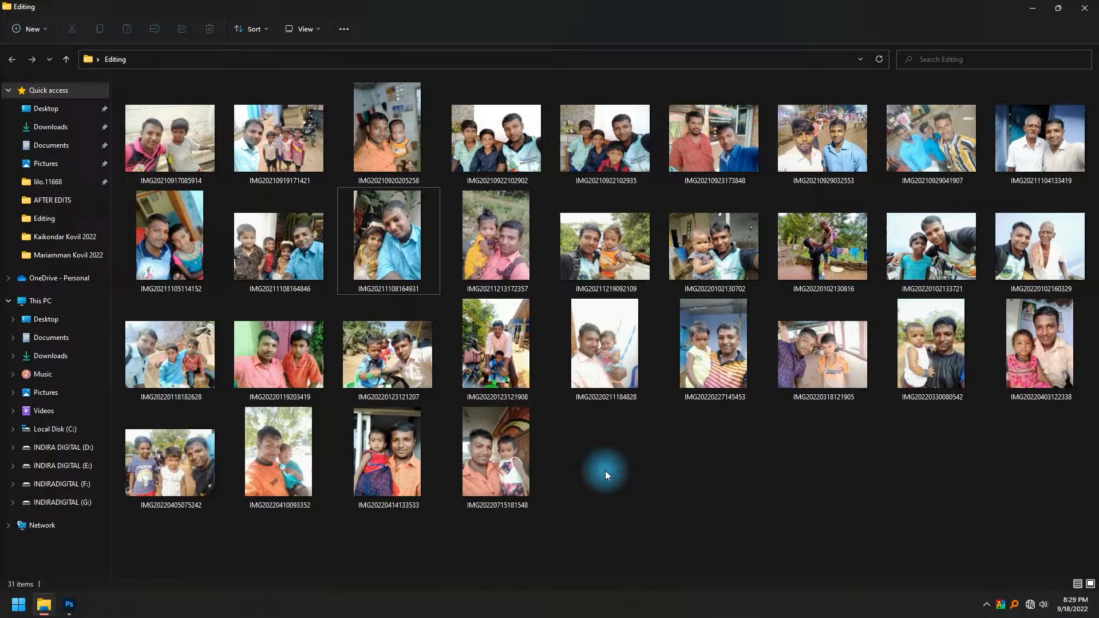
key(alt+Tab)
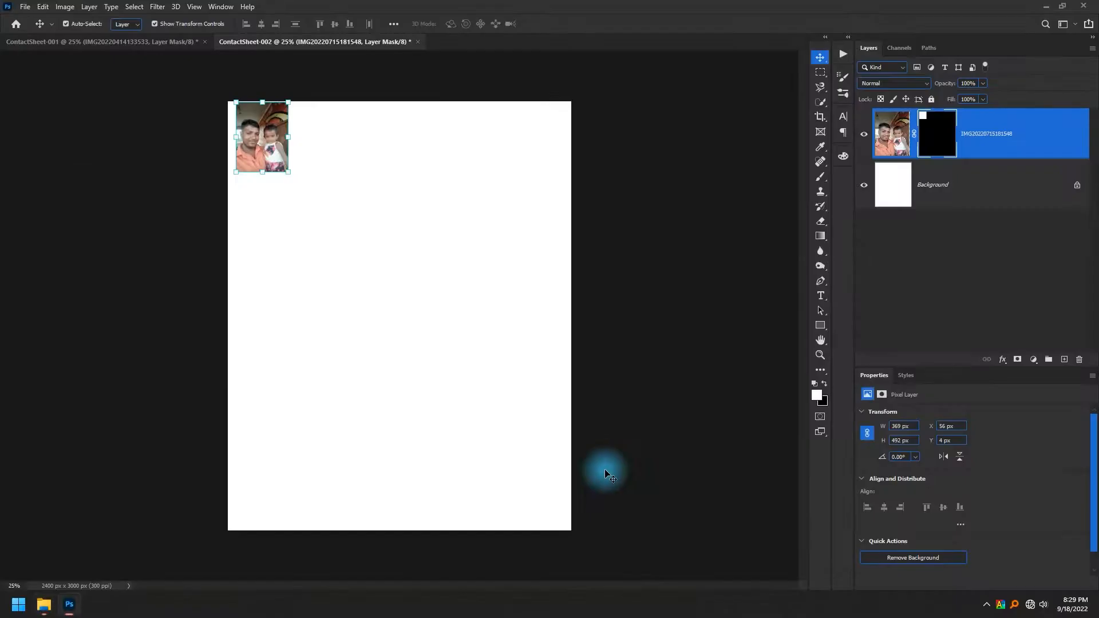
Compare the two generated sheets and close ContactSheet-002 without saving it
key(ctrl+Tab)
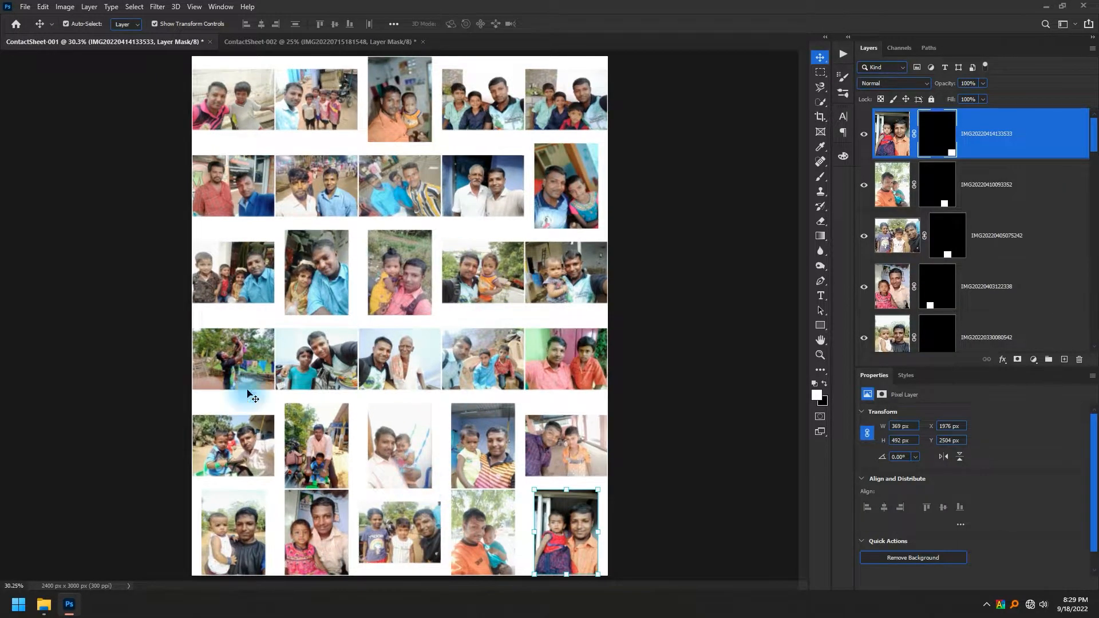
key(ctrl+Tab)
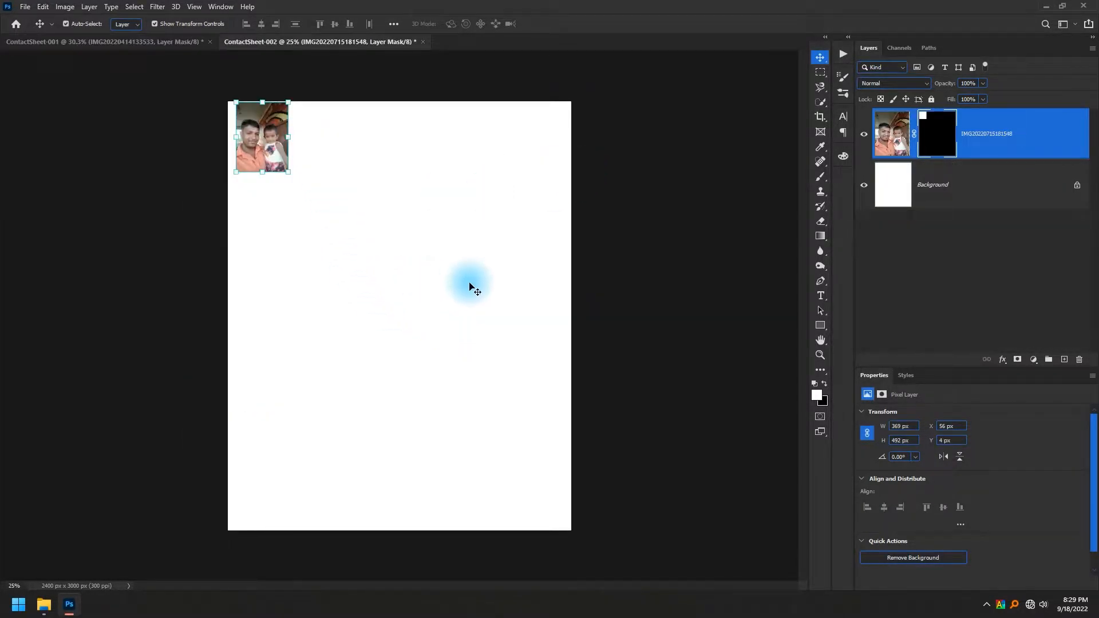
key(ctrl+w)
key(n)
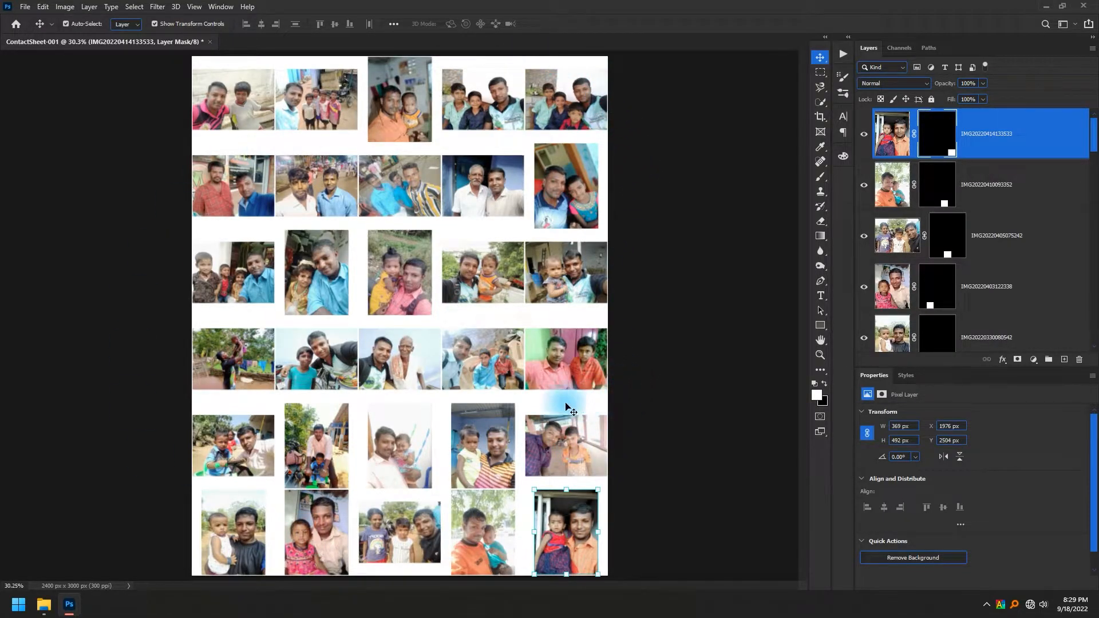
Select the layer of the first photo in the top row of ContactSheet-001
scroll(551, 412, down, 1)
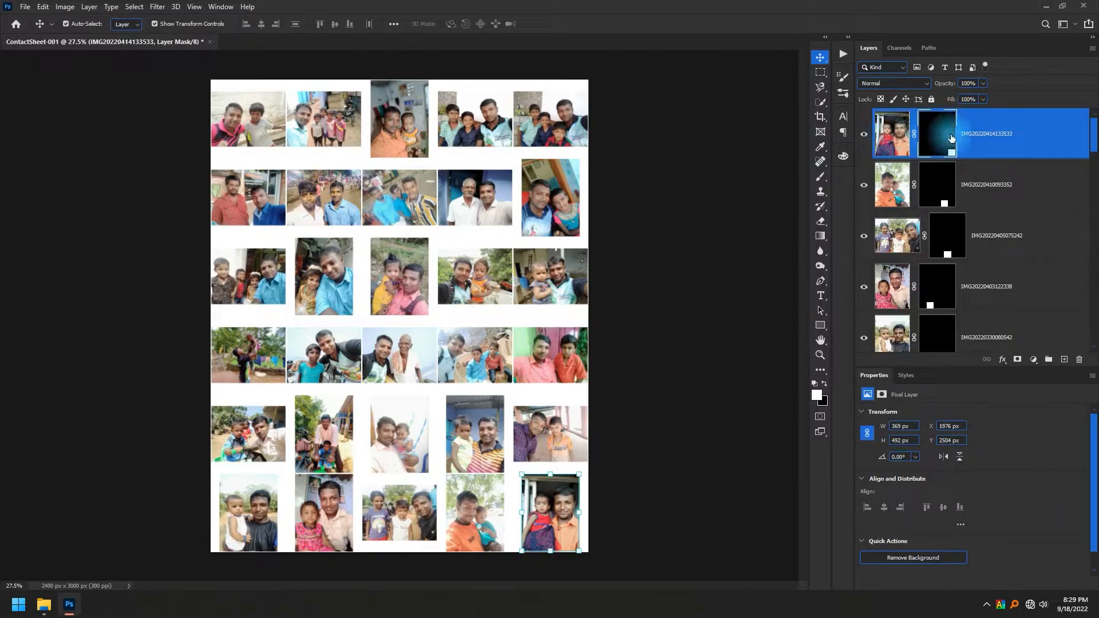
scroll(577, 328, up, 4)
drag(253, 219, 518, 418)
drag(419, 257, 408, 368)
scroll(527, 297, up, 7)
click(225, 301)
scroll(225, 297, down, 3)
drag(235, 297, 379, 350)
scroll(389, 325, up, 3)
right_click(280, 293)
click(295, 300)
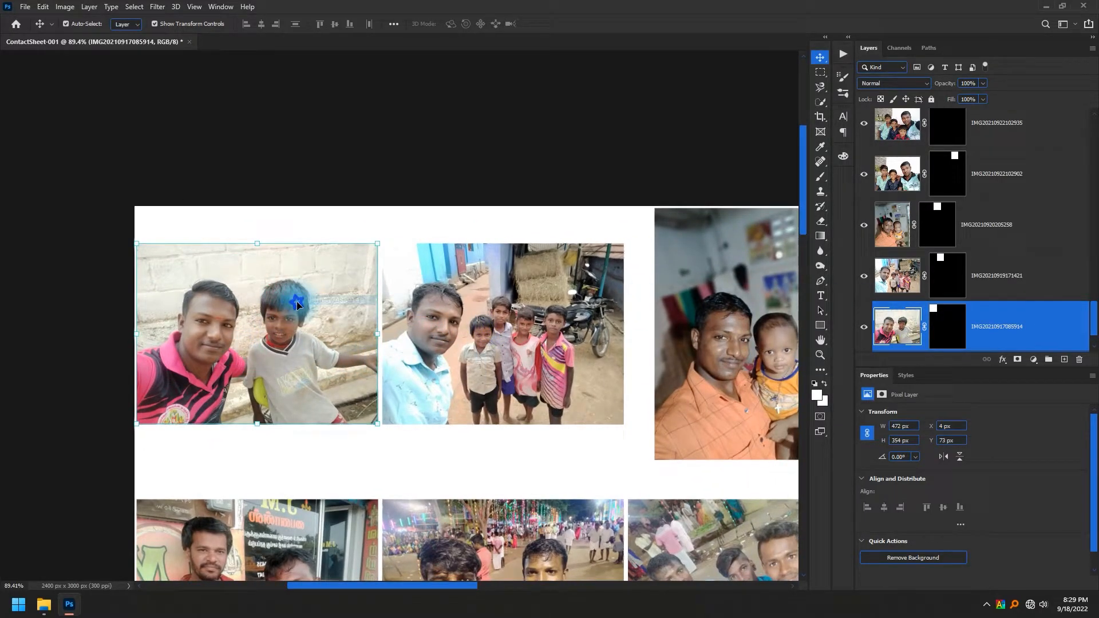
Load the first photo's layer mask as a selection to inspect its cell boundary, and deselect it
ctrl+click(942, 330)
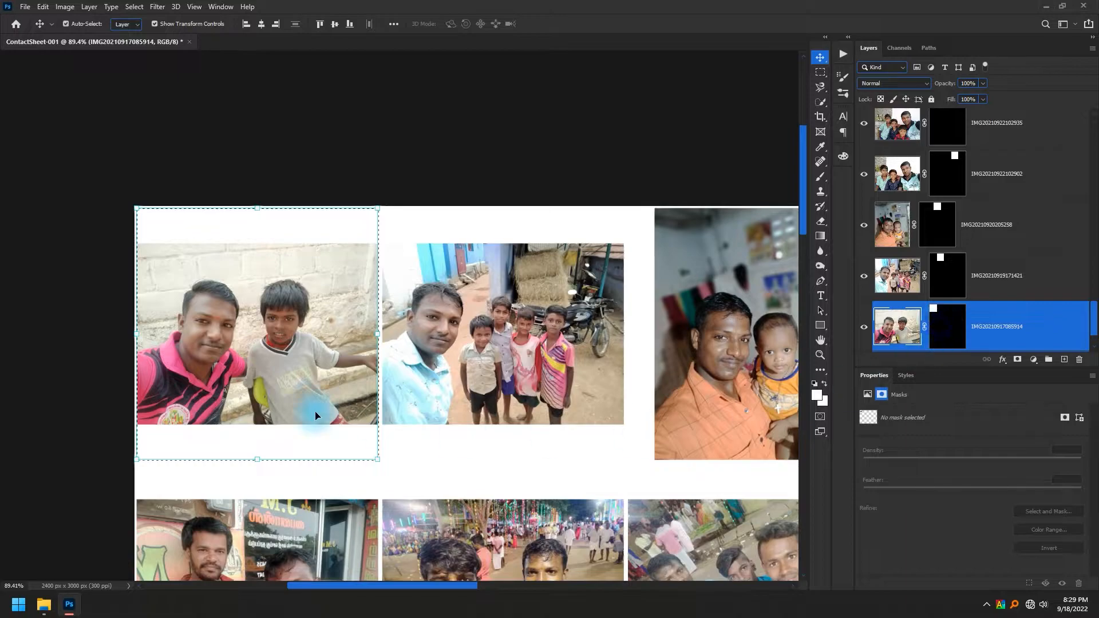
scroll(343, 441, up, 4)
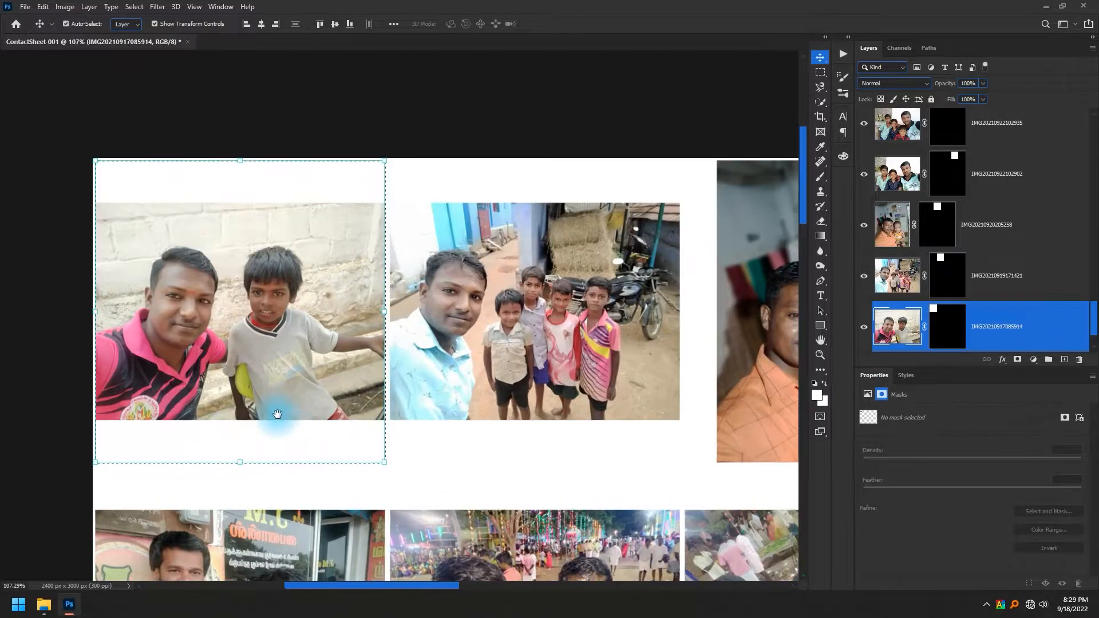
scroll(382, 419, left, 2)
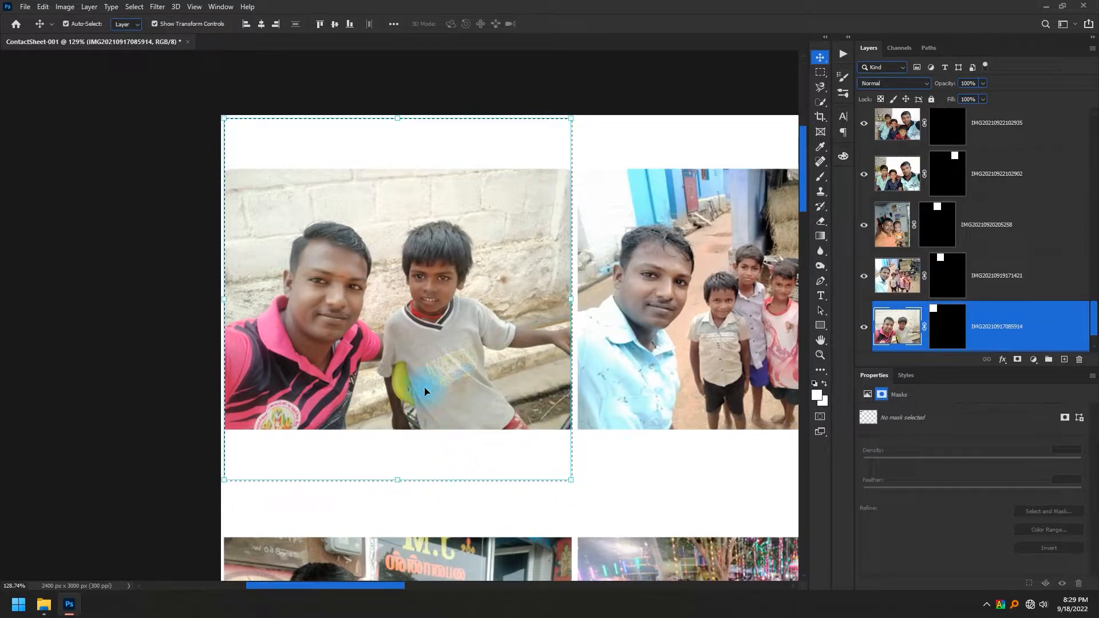
key(ctrl+d)
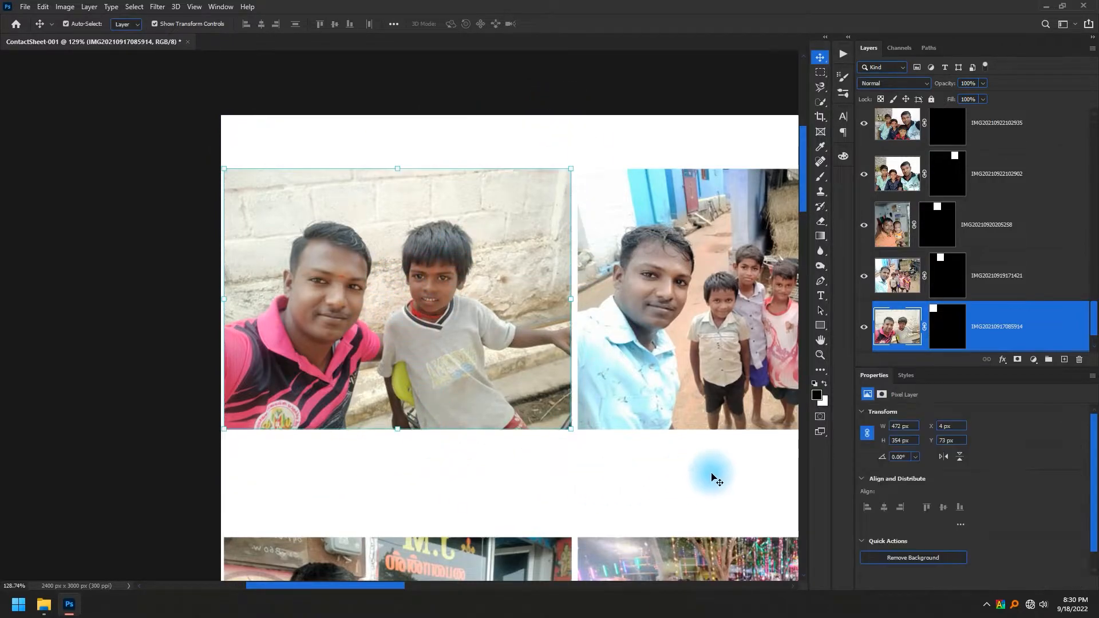
Load the first photo's layer mask as a selection, scale the photo to about 142% and shift it about 41 px right within its cell
scroll(589, 428, down, 3)
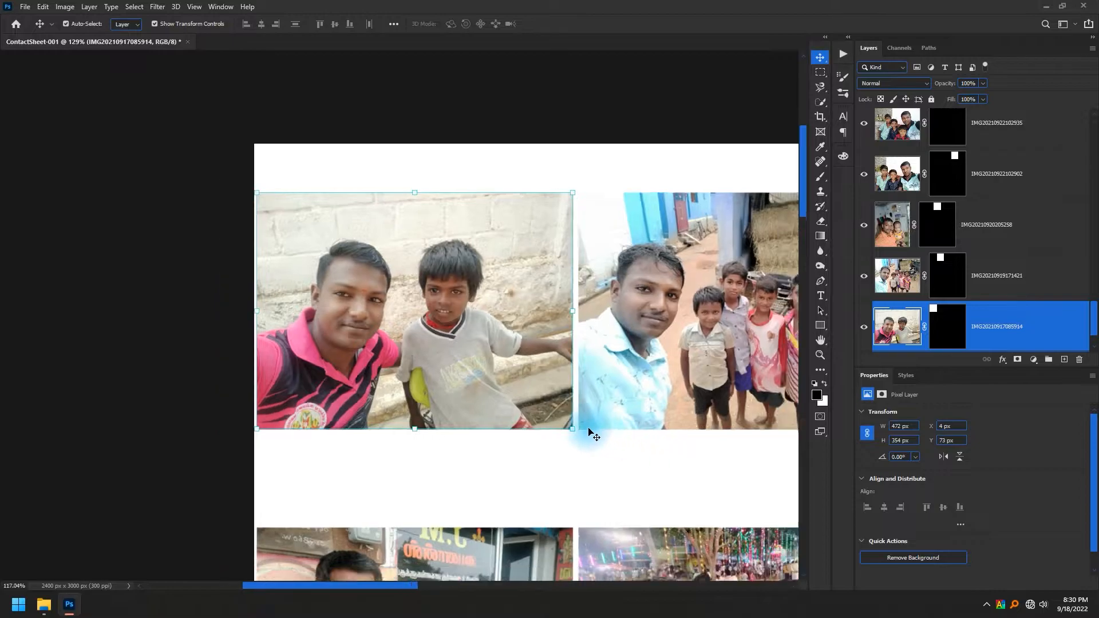
right_click(449, 265)
click(464, 277)
key(ctrl)
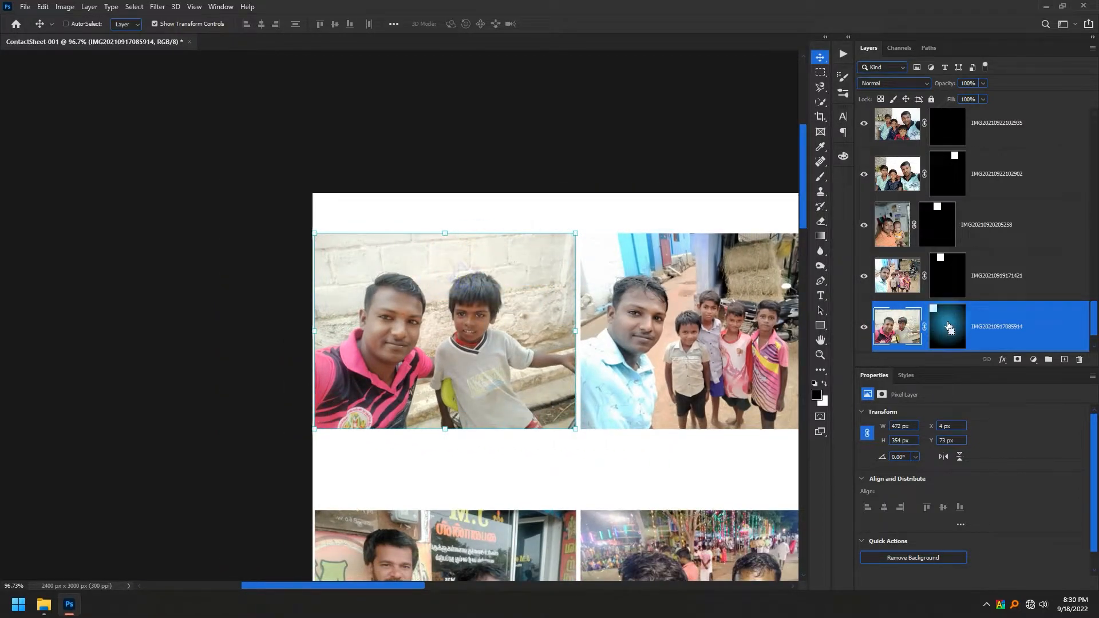
ctrl+click(948, 327)
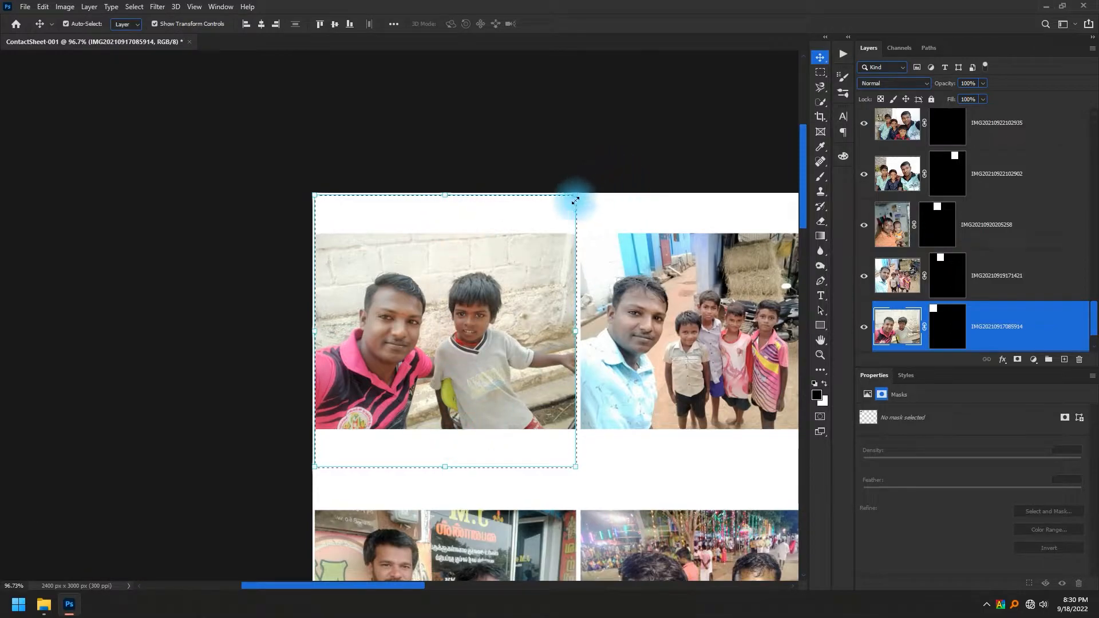
drag(573, 198, 656, 165)
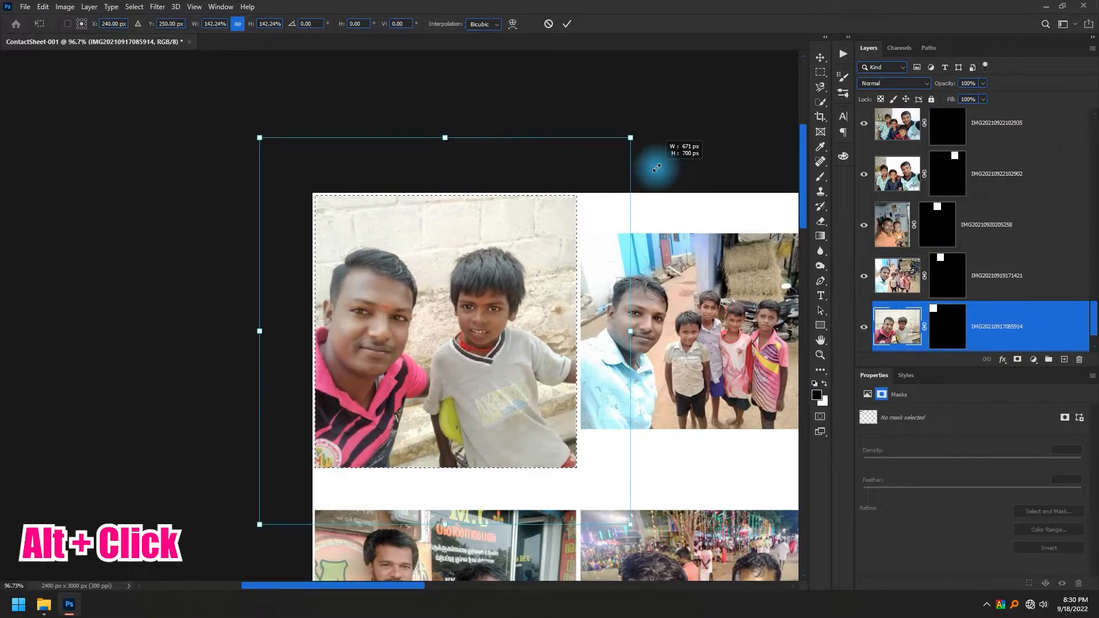
drag(381, 325, 404, 321)
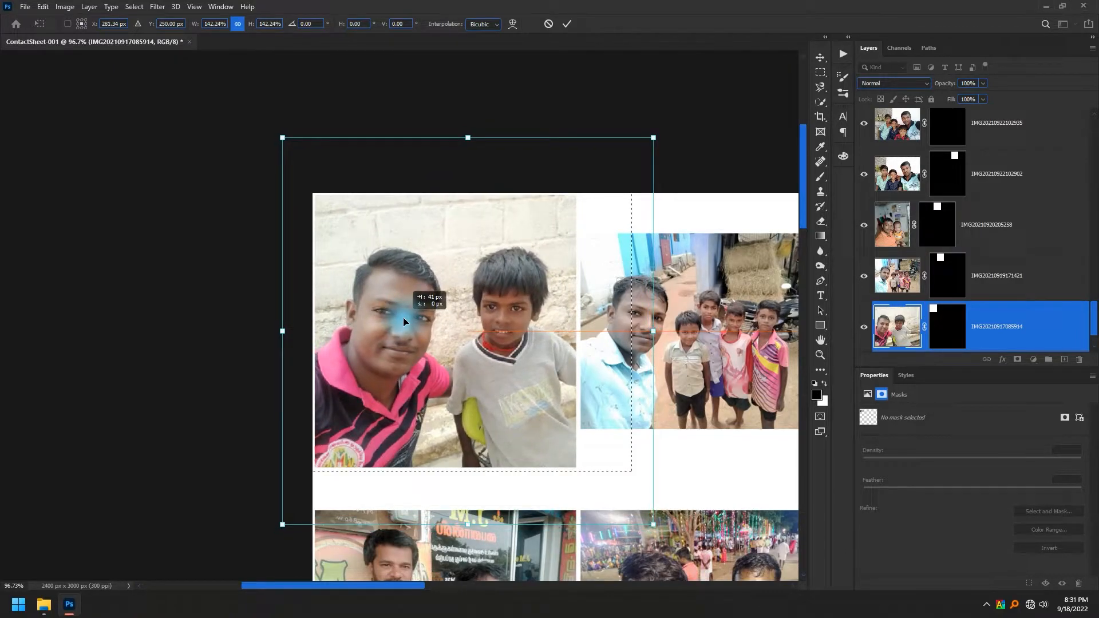
alt+scroll(483, 246, up, 3)
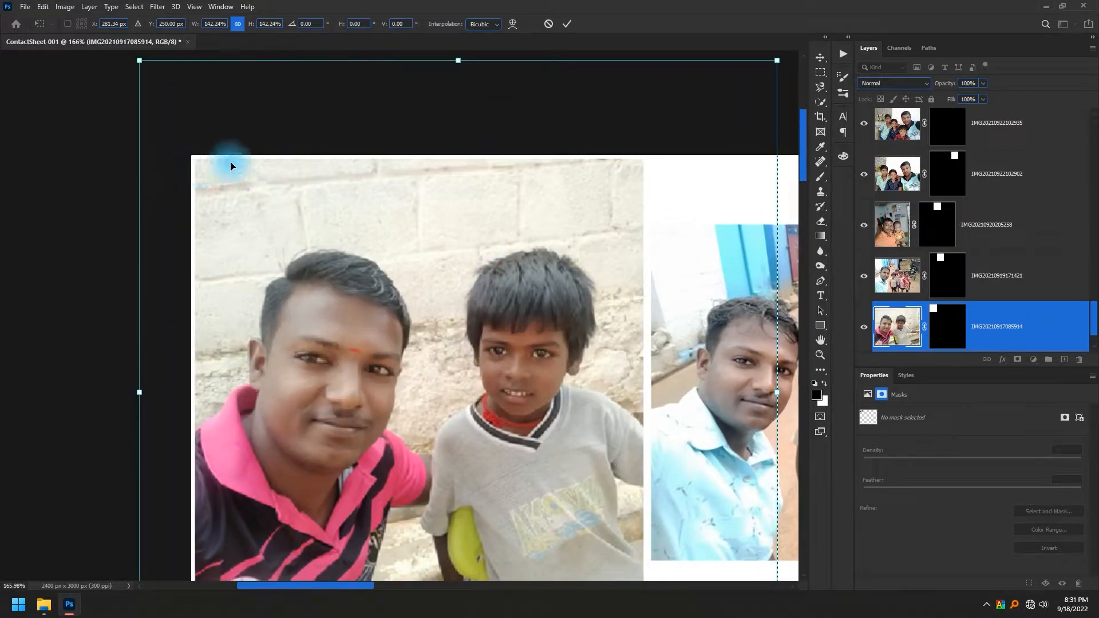
alt+scroll(370, 325, down, 3)
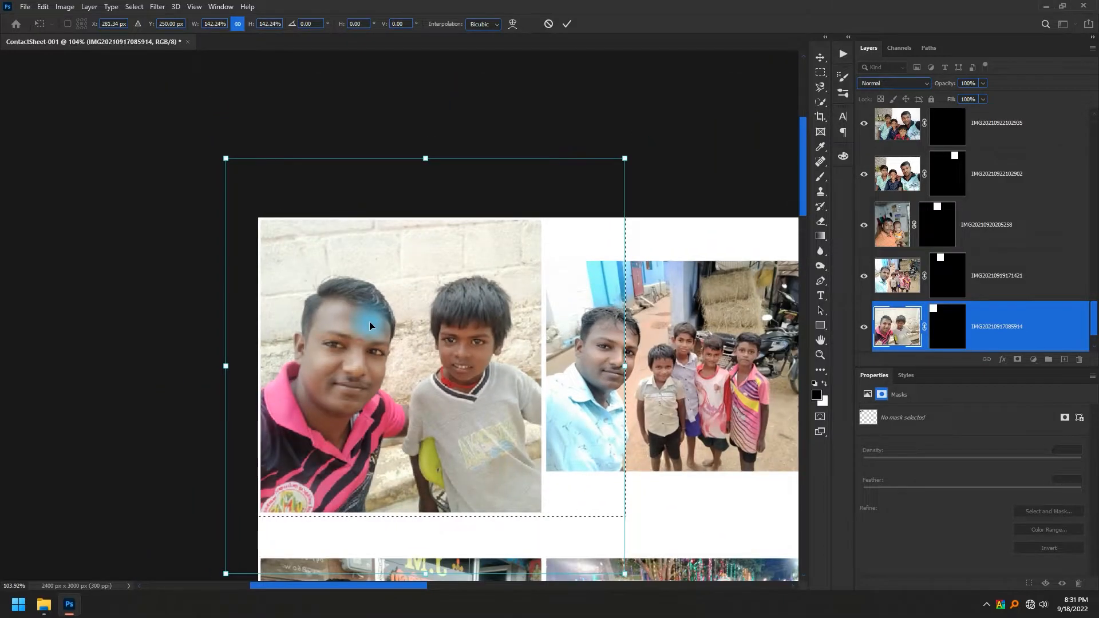
key(Return)
alt+scroll(369, 325, down, 2)
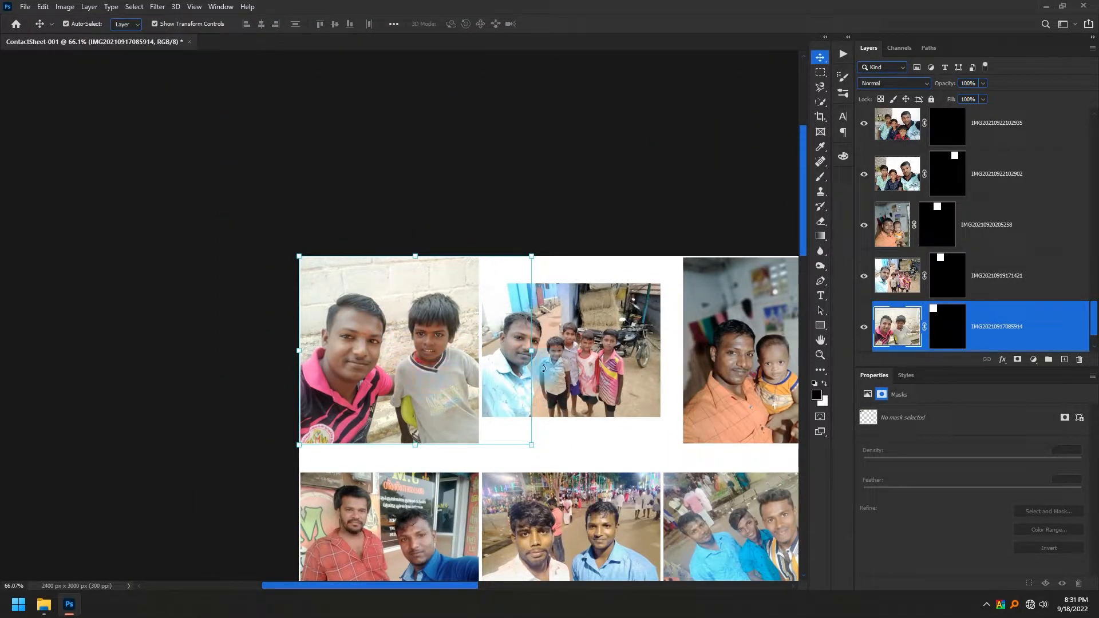
Load the mask selection of the second photo in the top row, scale the photo to about 142% and centre it near X 759.5 px
click(645, 343)
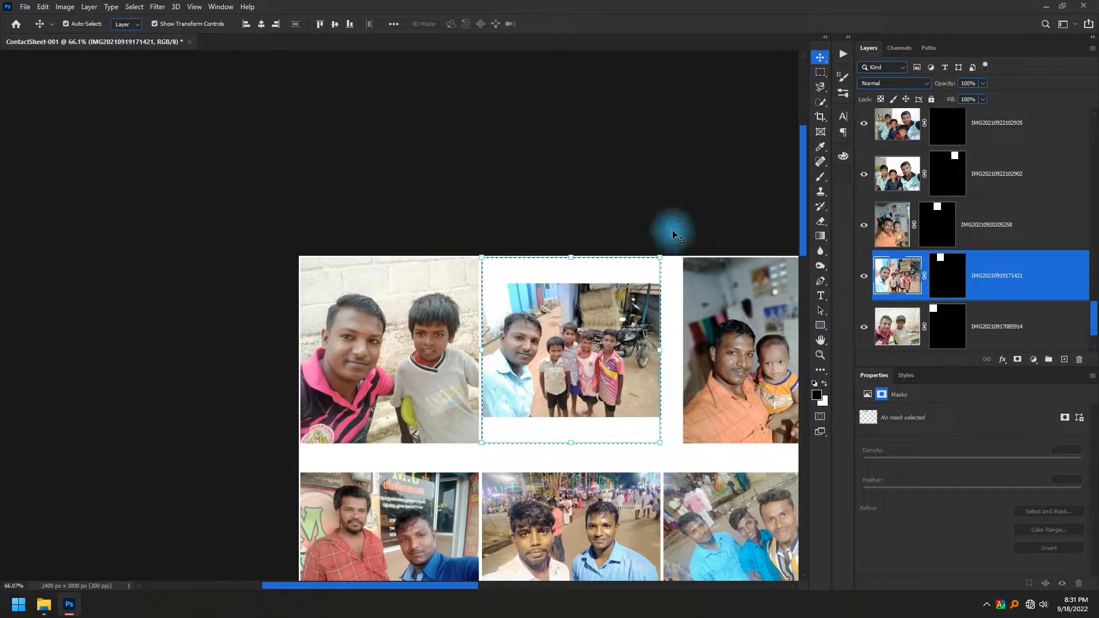
drag(661, 259, 697, 218)
drag(602, 346, 620, 344)
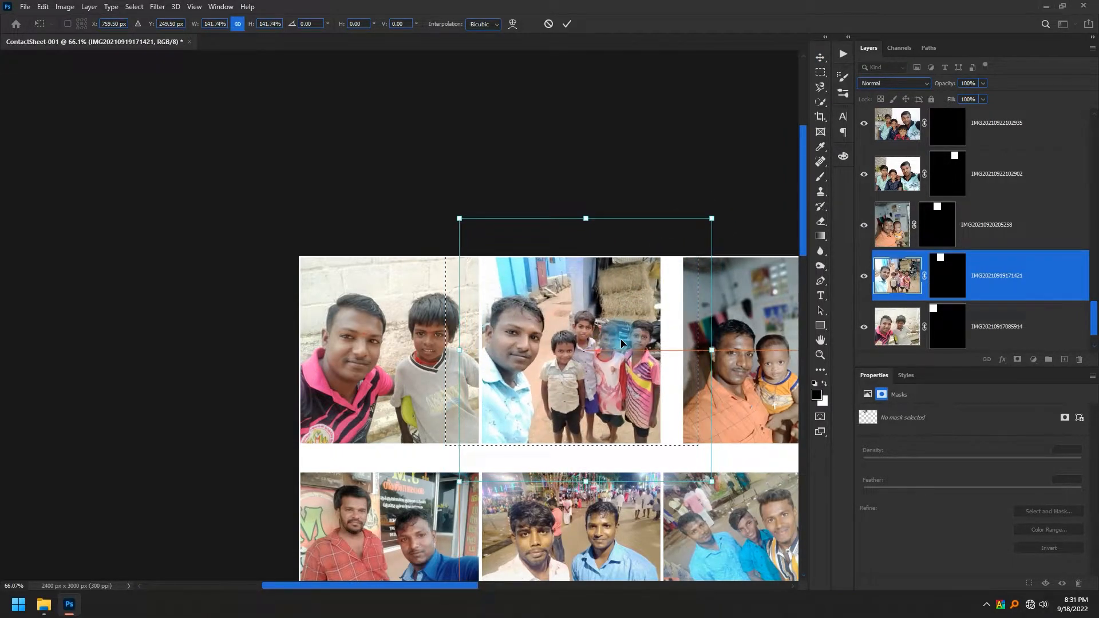
key(Return)
Load the third top-row photo's mask as a selection, scale the photo to about 152% and centre it near X 1214, Y 165 px
scroll(607, 339, right, 5)
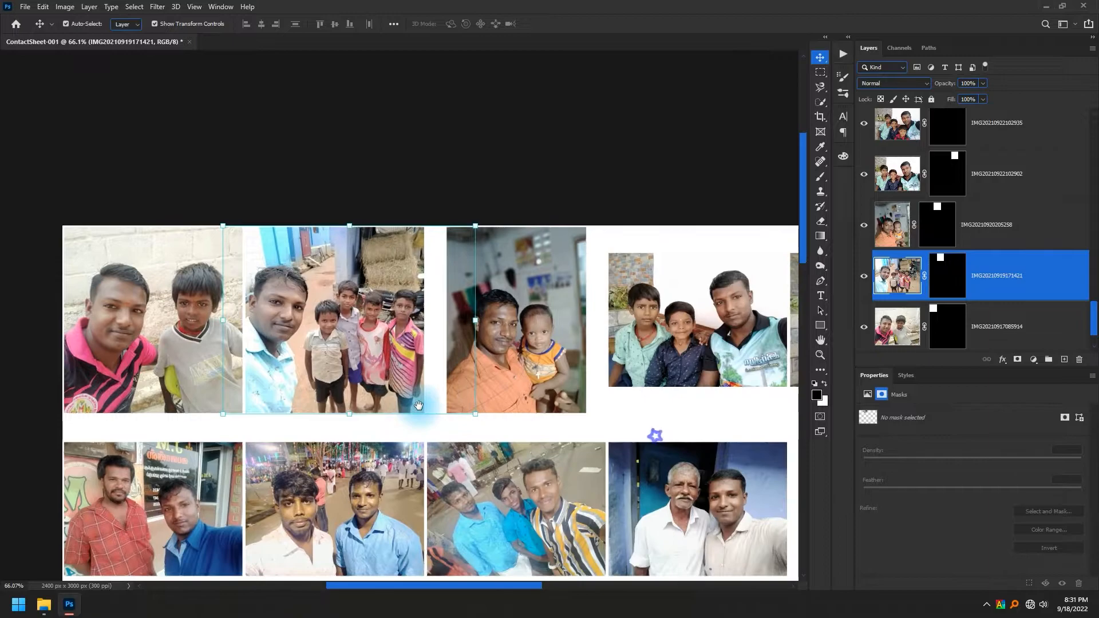
click(569, 324)
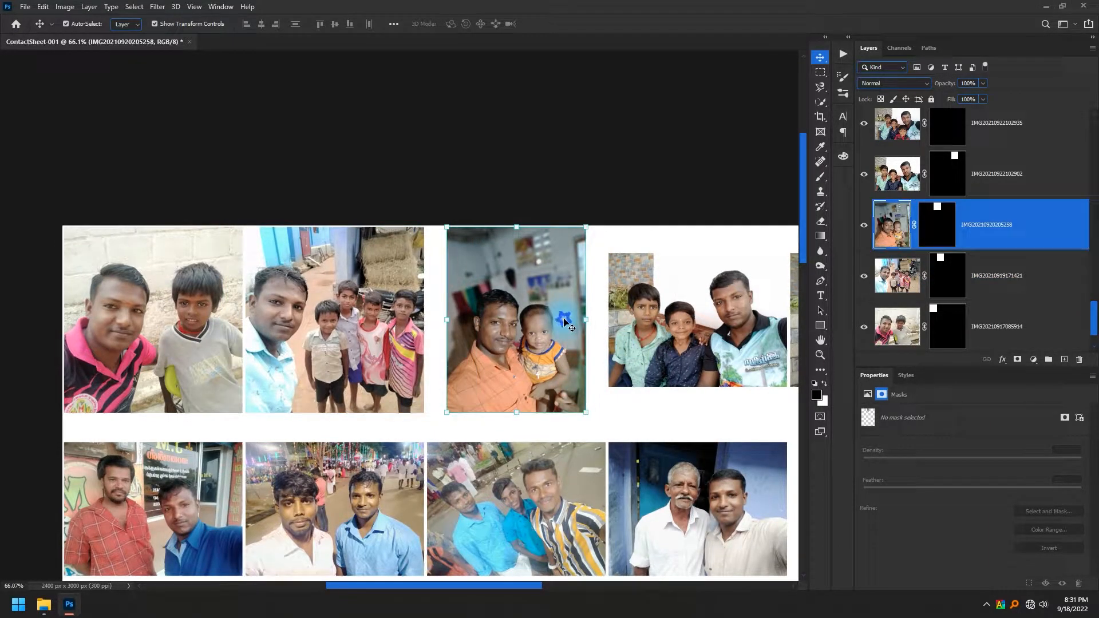
ctrl+click(952, 238)
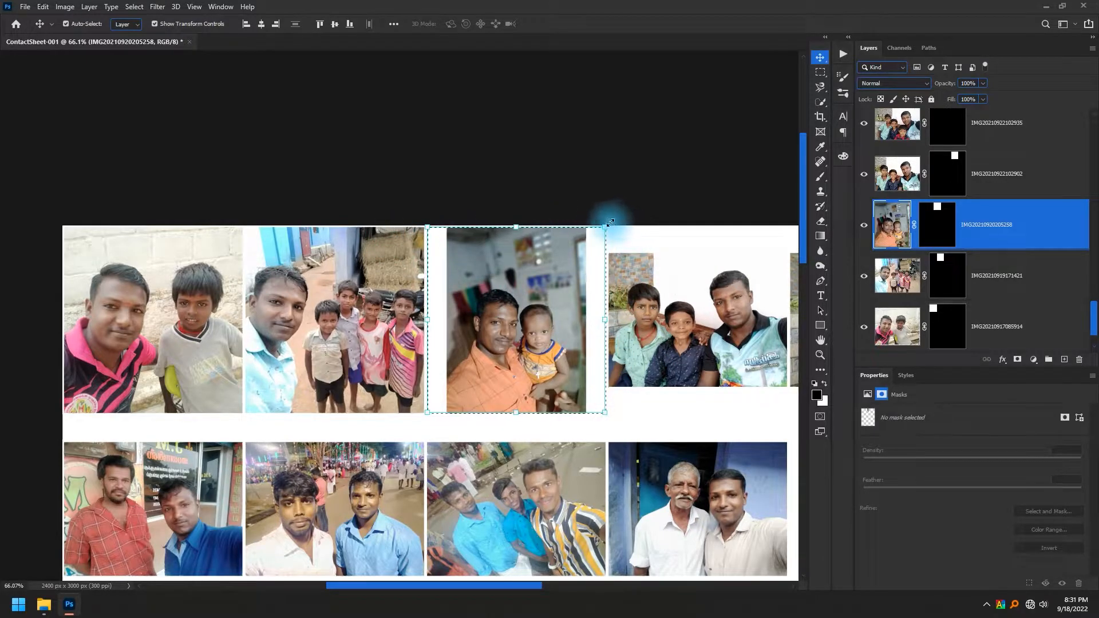
drag(608, 228, 653, 180)
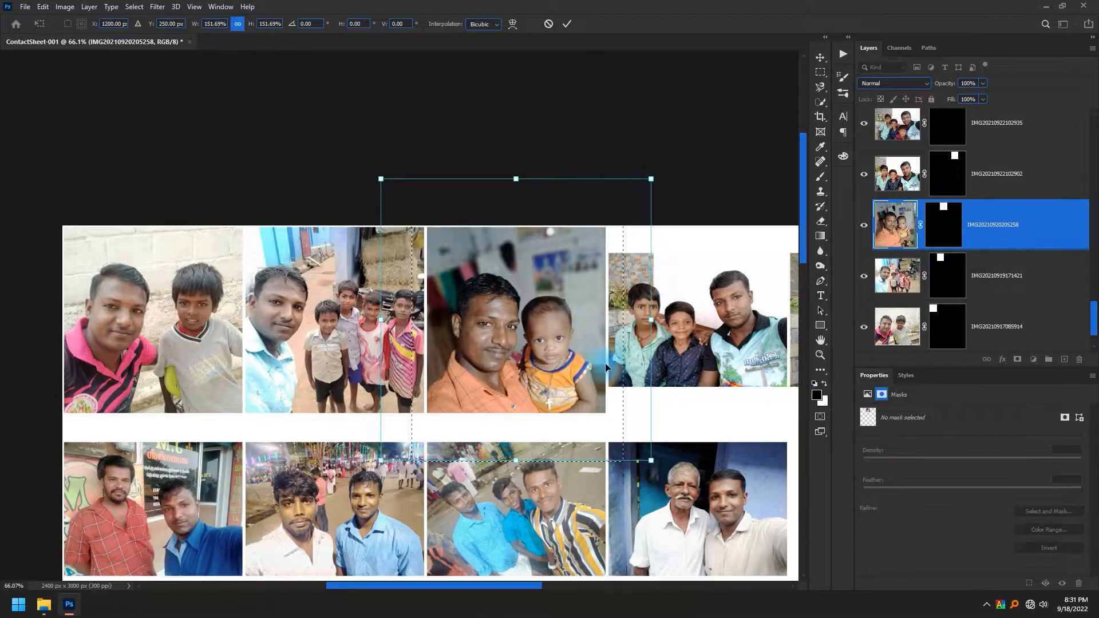
drag(512, 376, 513, 348)
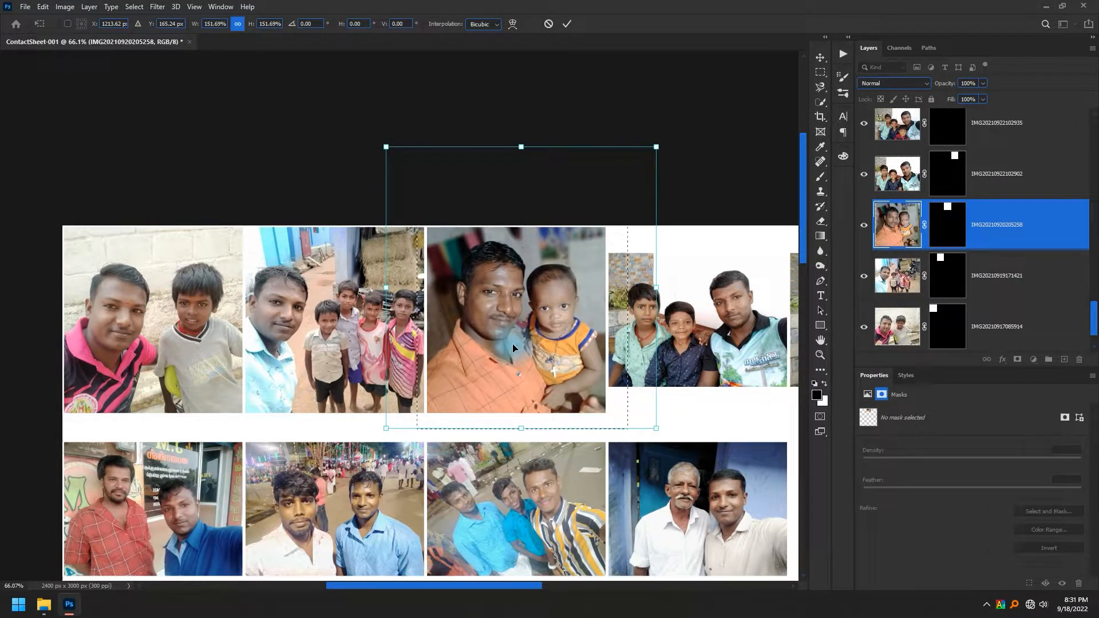
key(Return)
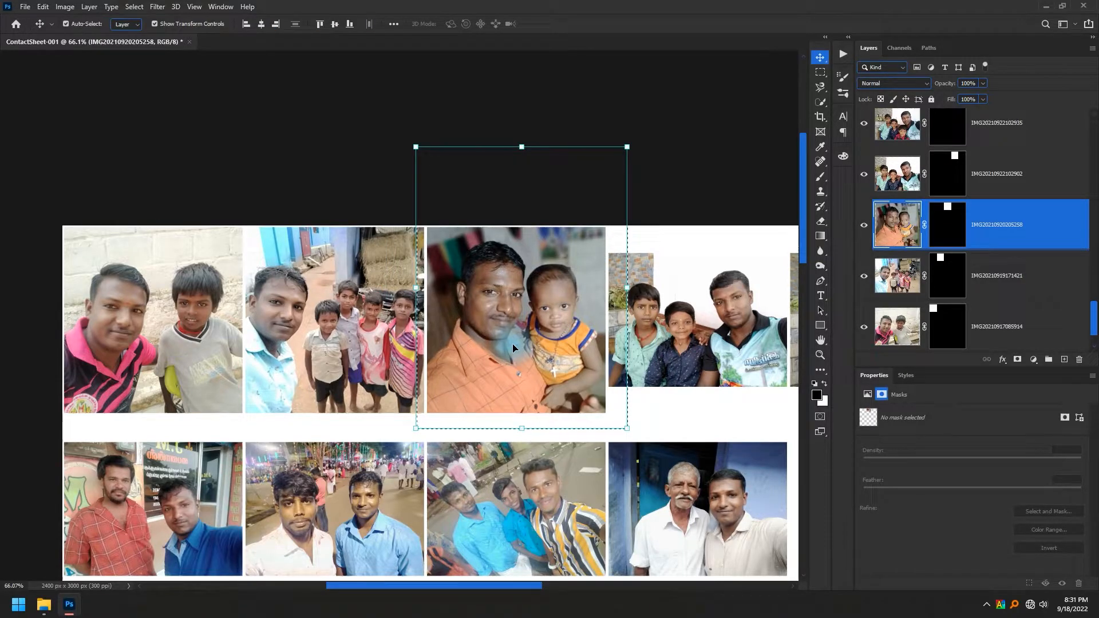
Load the fourth top-row photo's mask as a selection, scale the photo to about 142% and shift it slightly right to frame the faces
scroll(513, 348, down, 2)
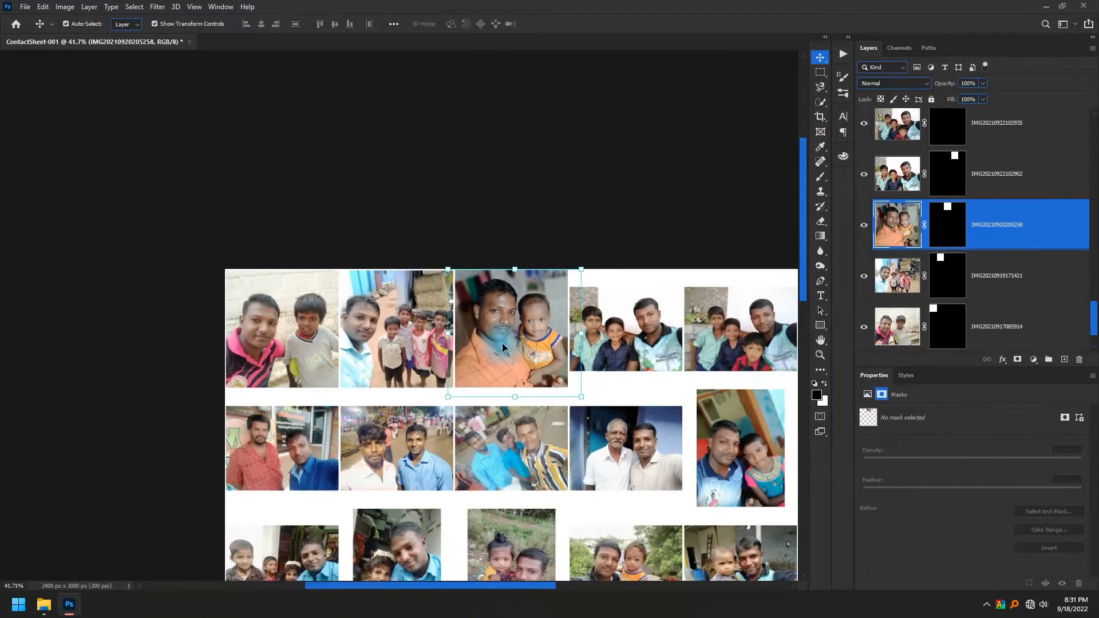
scroll(458, 355, left, 3)
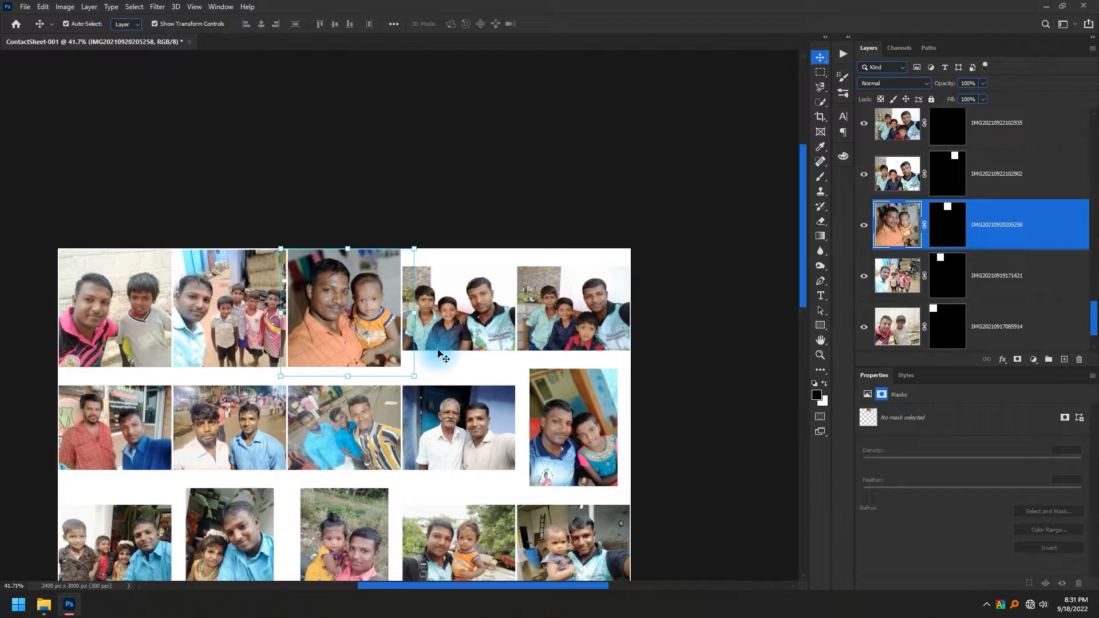
click(486, 331)
scroll(486, 331, up, 5)
drag(946, 155, 944, 161)
drag(577, 197, 636, 143)
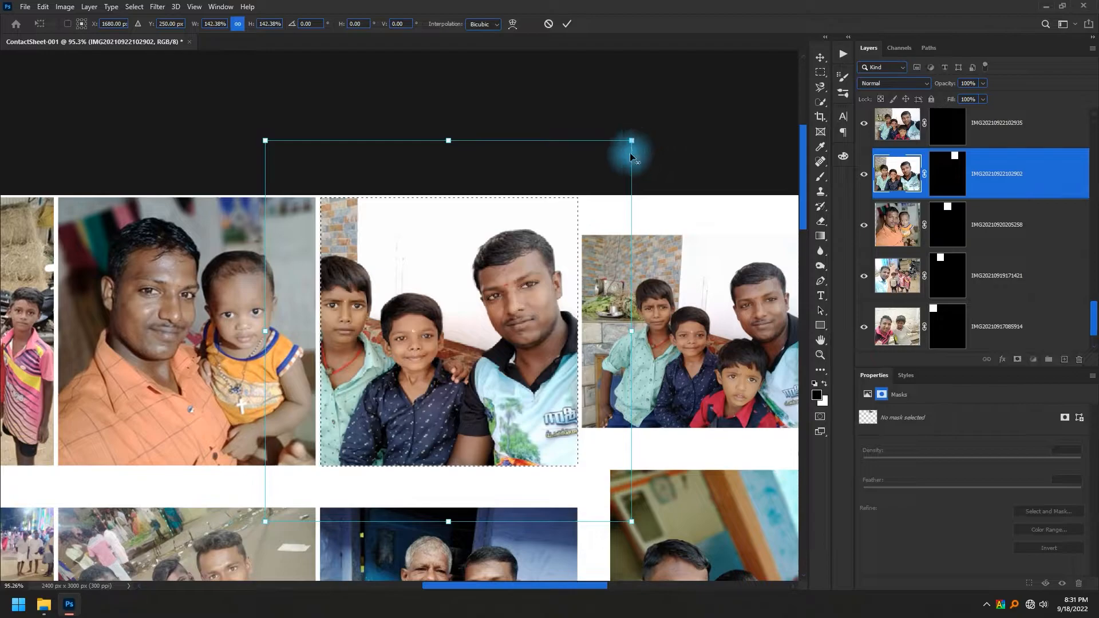
key(Return)
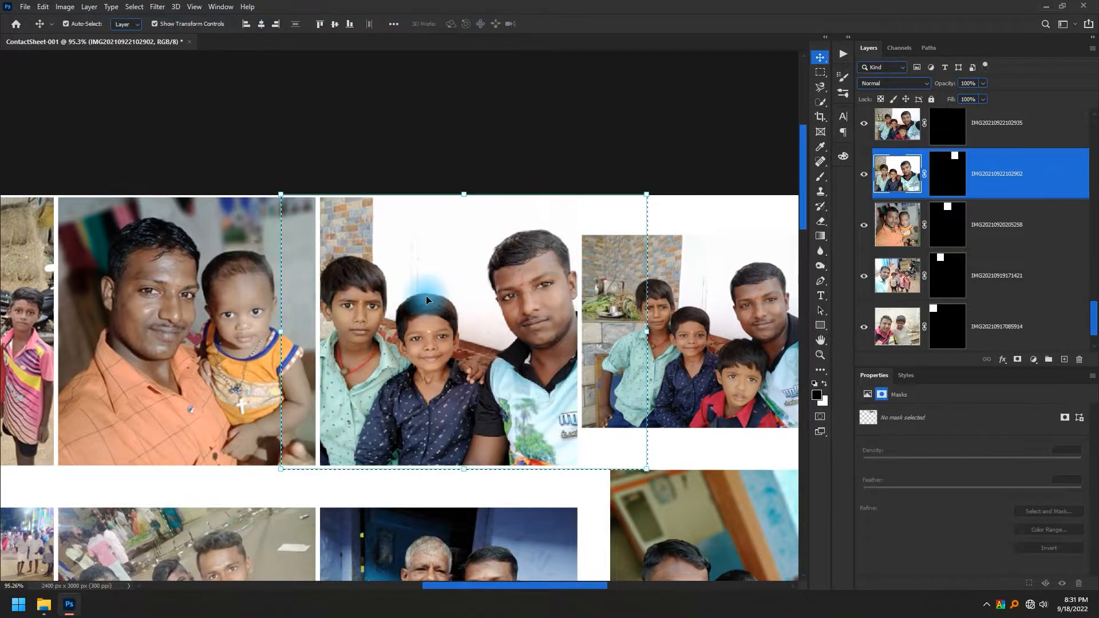
Look over the filled cells in the top row and the white gaps around the photos in the rows below
scroll(435, 329, down, 3)
drag(179, 415, 367, 399)
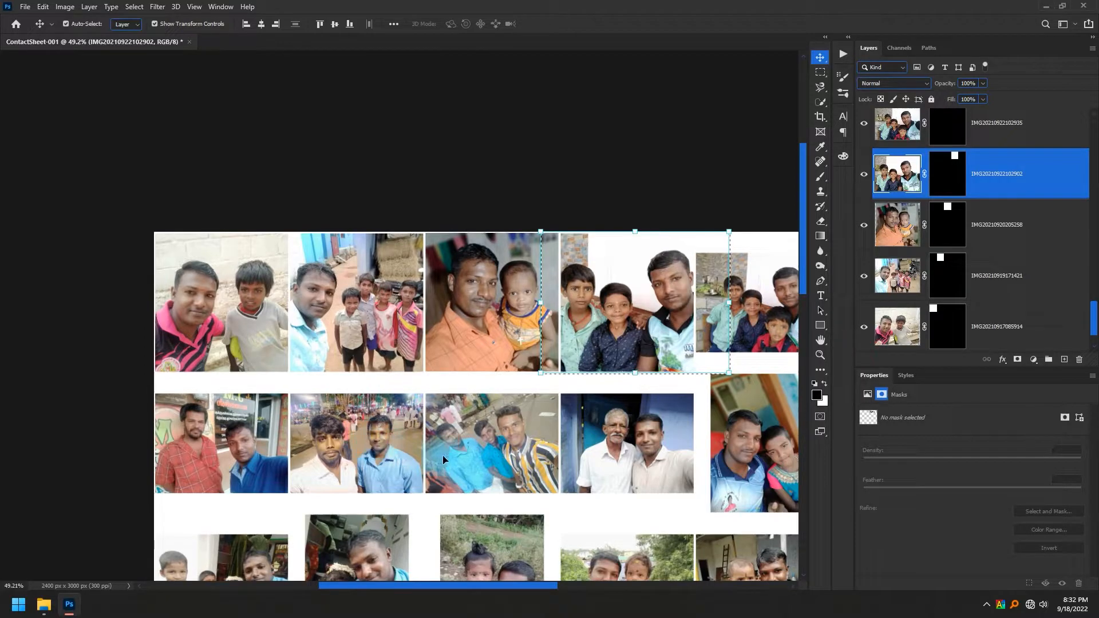
scroll(440, 465, down, 3)
drag(579, 502, 475, 421)
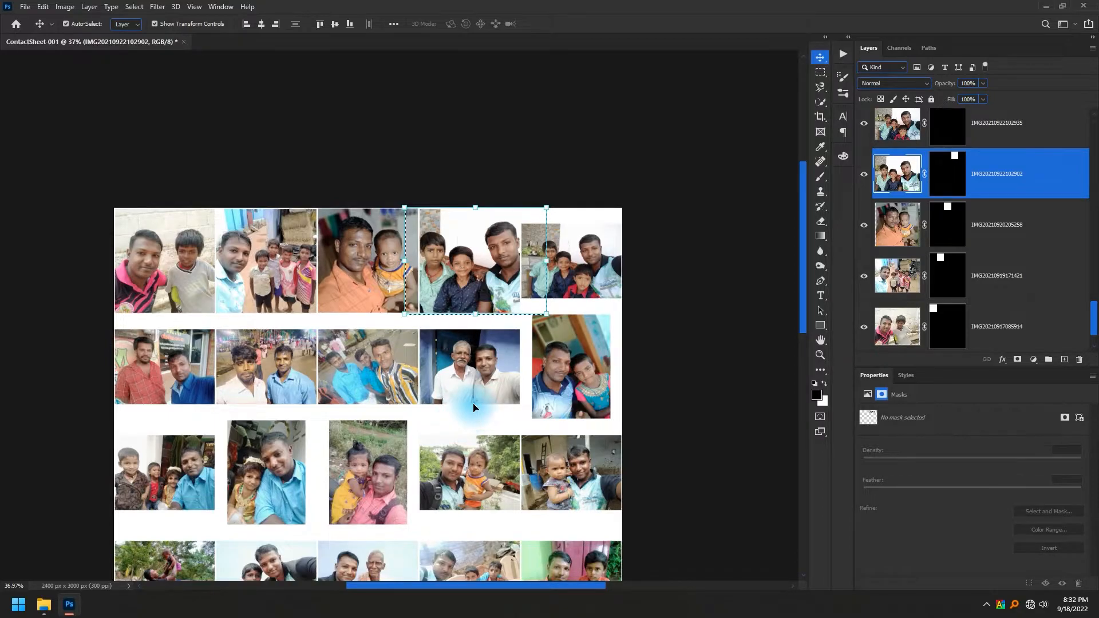
drag(425, 572, 445, 403)
scroll(444, 403, up, 1)
drag(539, 289, 500, 375)
drag(512, 235, 508, 345)
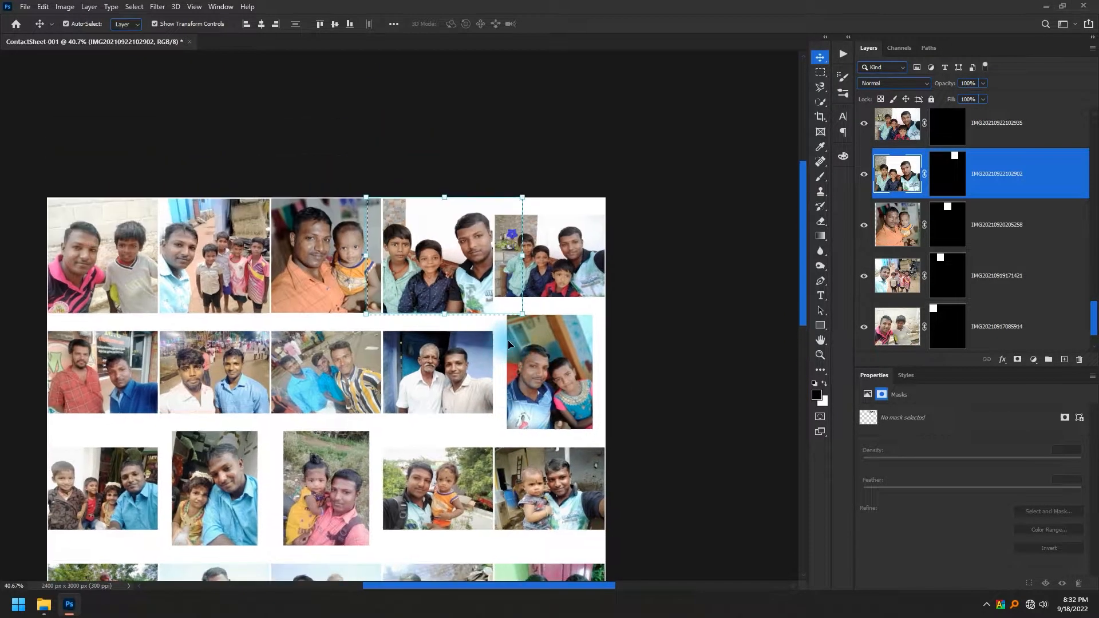
Load the fifth top-row photo's mask as a selection, then enlarge and reposition the photo to fill its cell
drag(603, 269, 560, 341)
scroll(529, 325, up, 5)
click(528, 320)
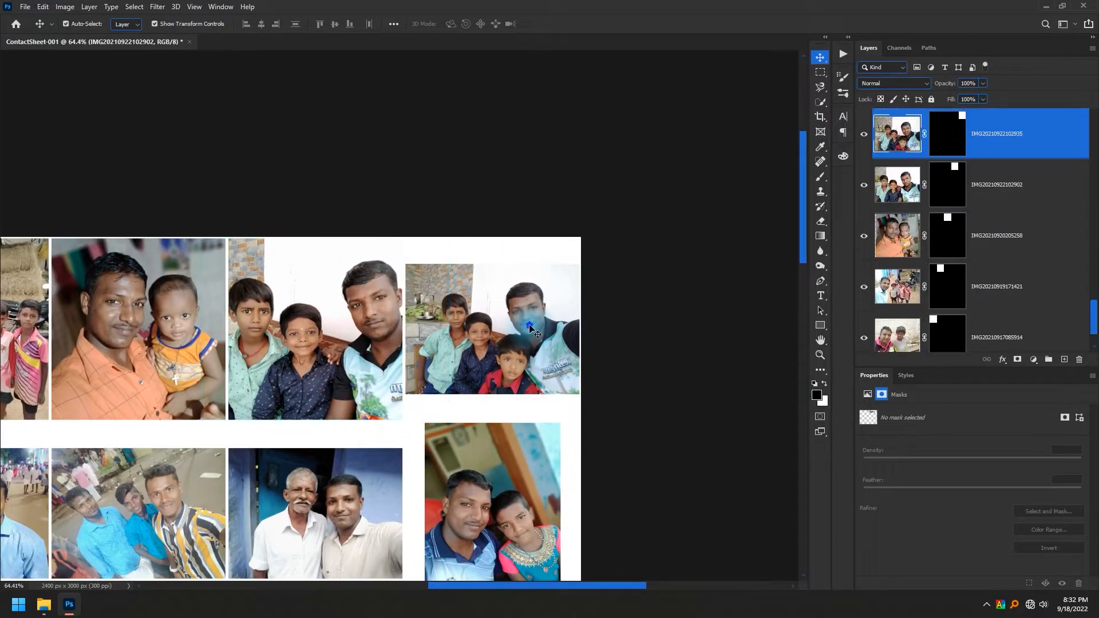
ctrl+click(957, 132)
key(ctrl+t)
drag(493, 238, 498, 199)
drag(526, 310, 516, 314)
key(Return)
Load the second row's first photo's mask as a selection, scale the photo to about 153% and shift it slightly right
scroll(516, 314, down, 2)
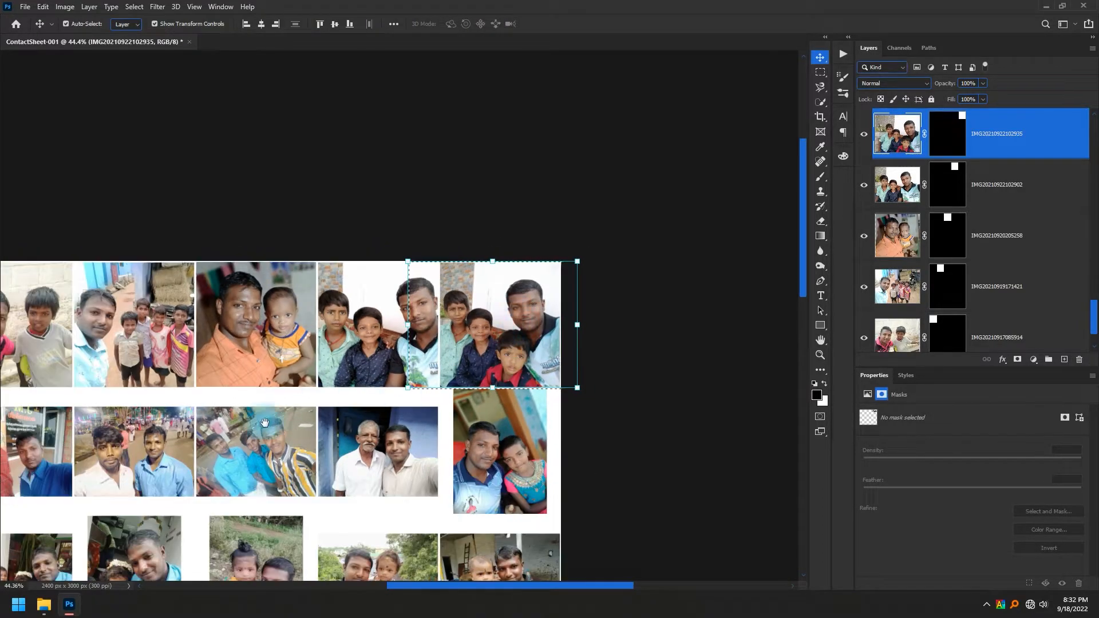
scroll(573, 397, left, 5)
scroll(357, 446, up, 1)
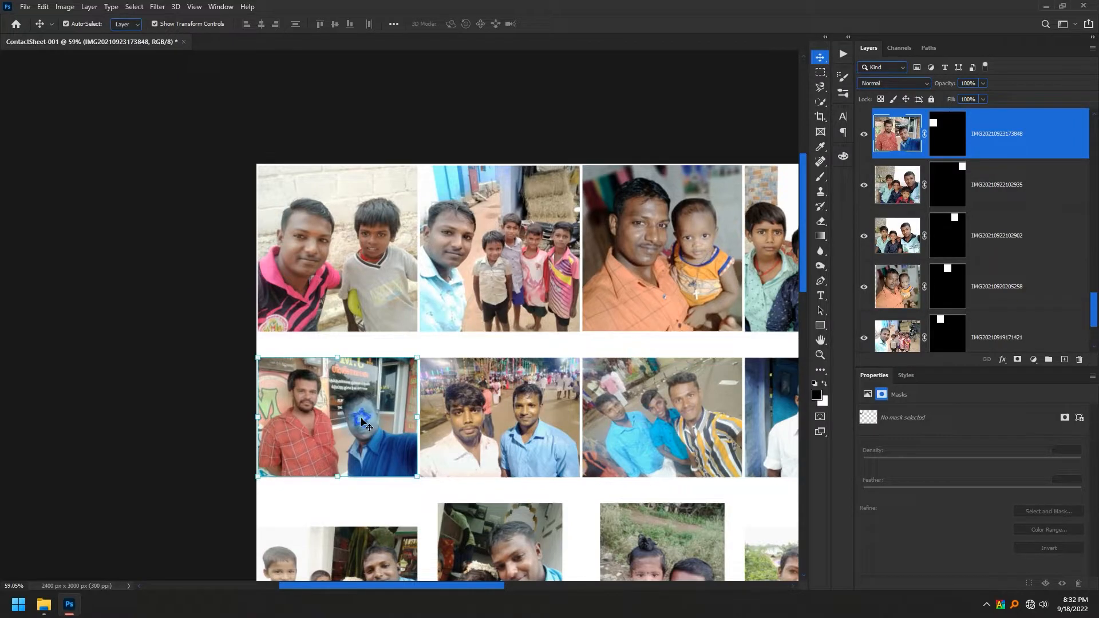
click(935, 136)
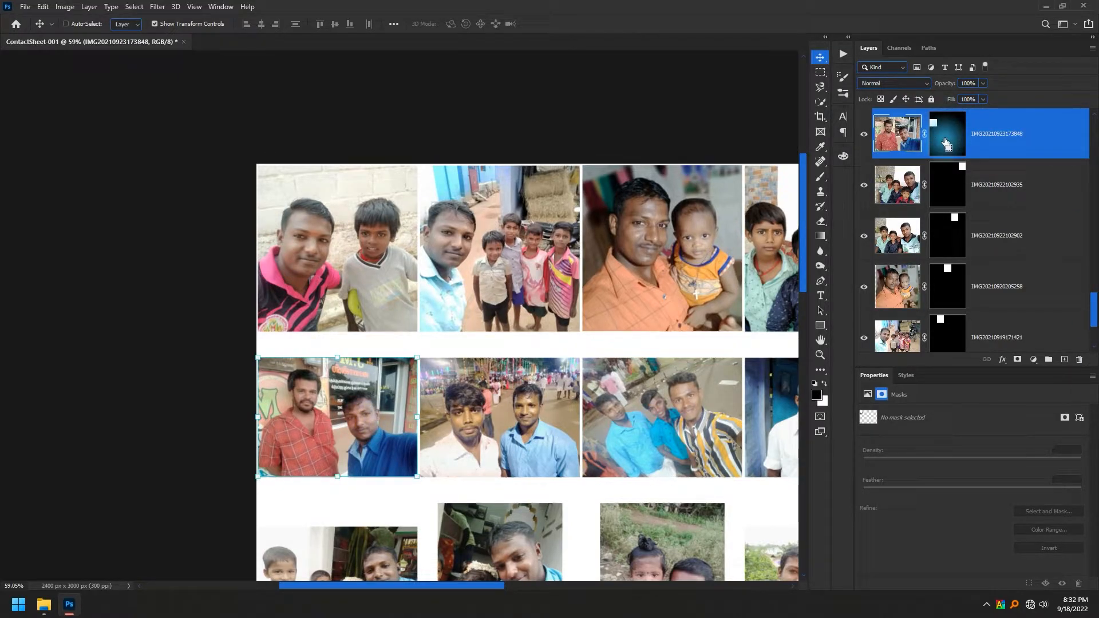
ctrl+click(937, 132)
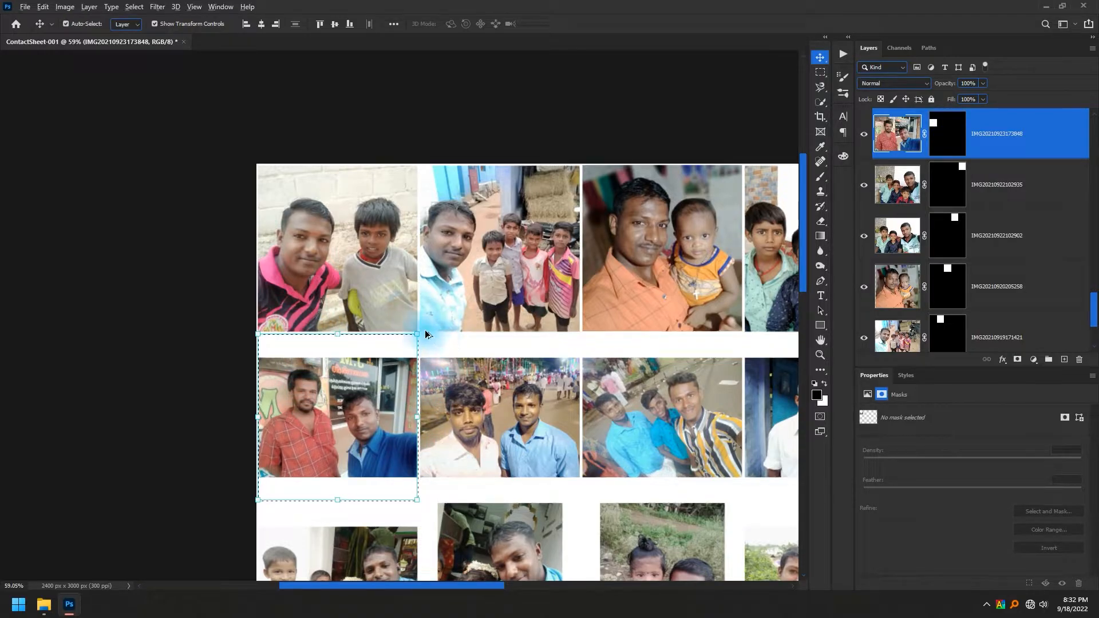
drag(421, 330, 460, 289)
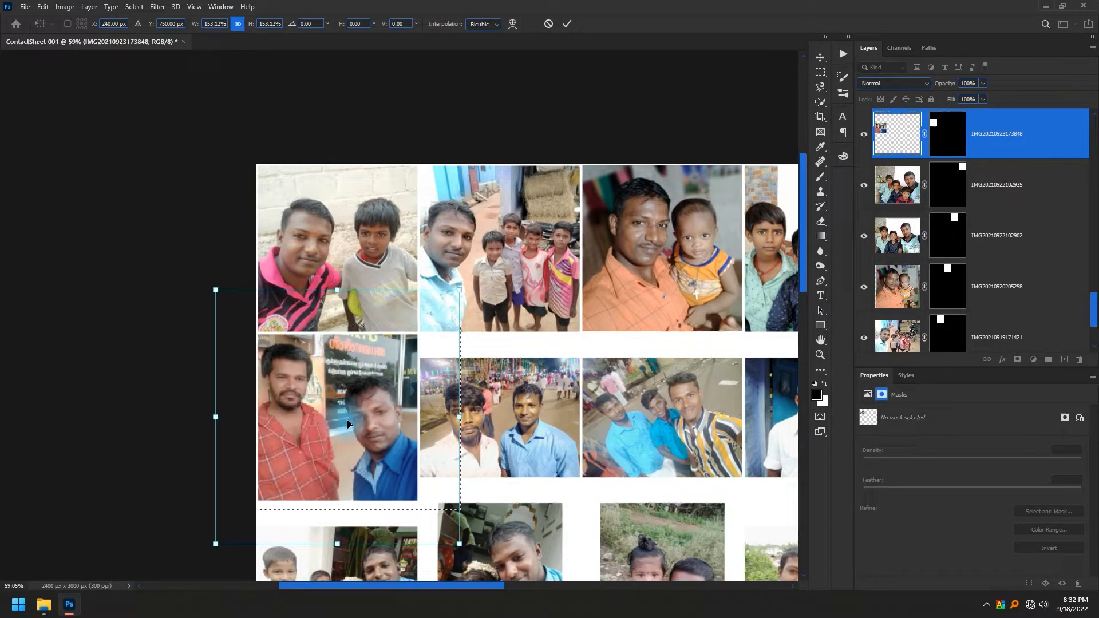
drag(290, 434, 297, 437)
key(Return)
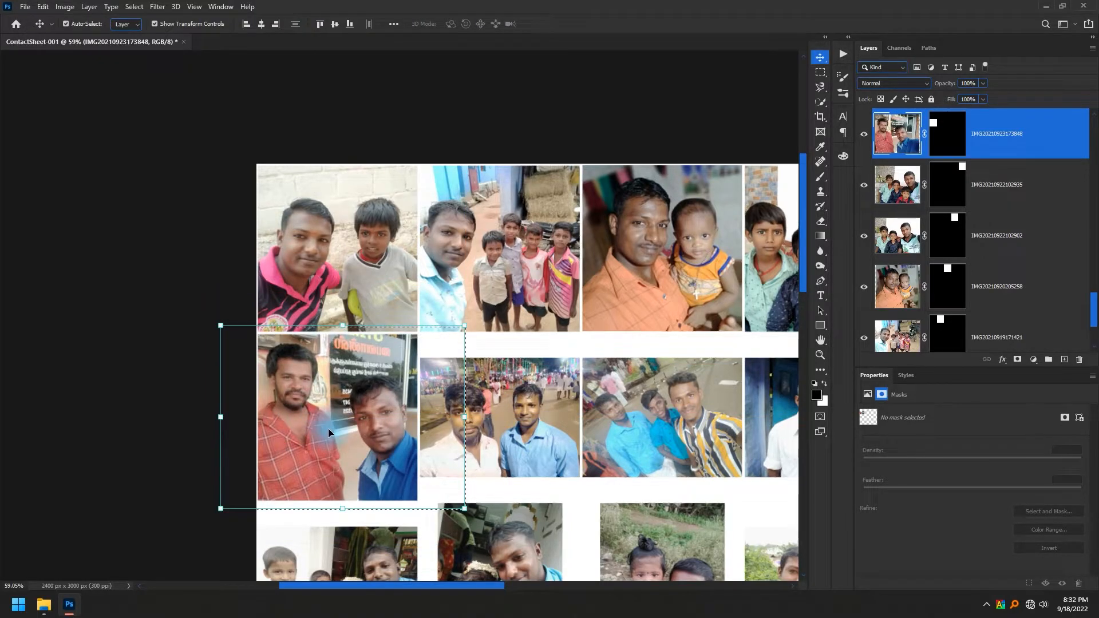
Load the second row's second photo's mask as a selection and scale the photo to about 142% to fill its cell
scroll(337, 433, down, 1)
scroll(346, 441, right, 2)
click(458, 435)
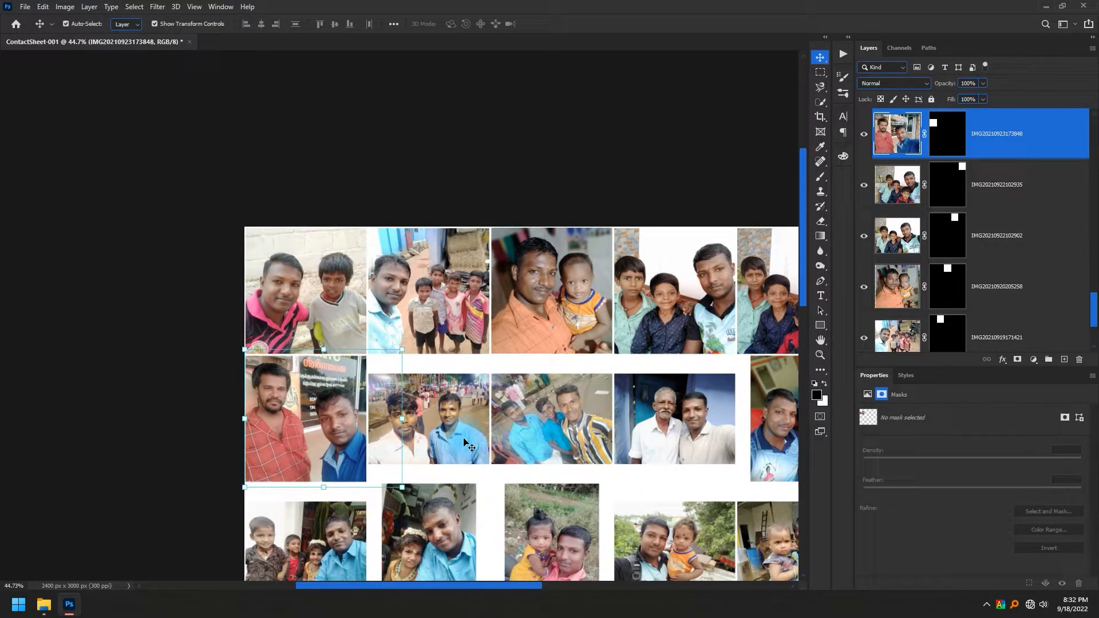
ctrl+click(942, 134)
drag(499, 359, 525, 336)
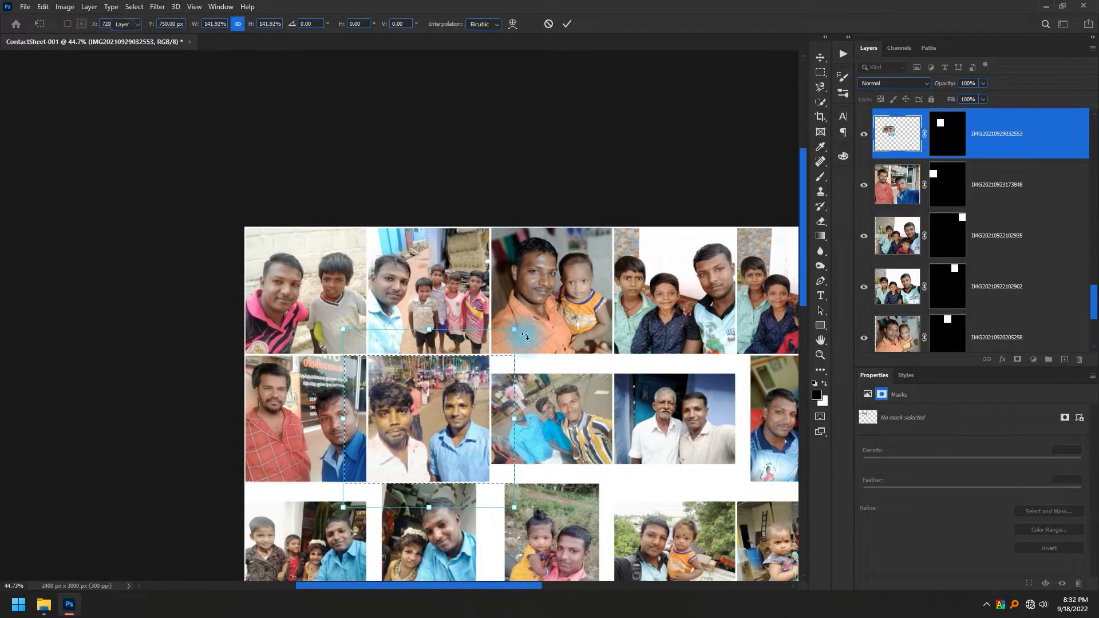
key(Return)
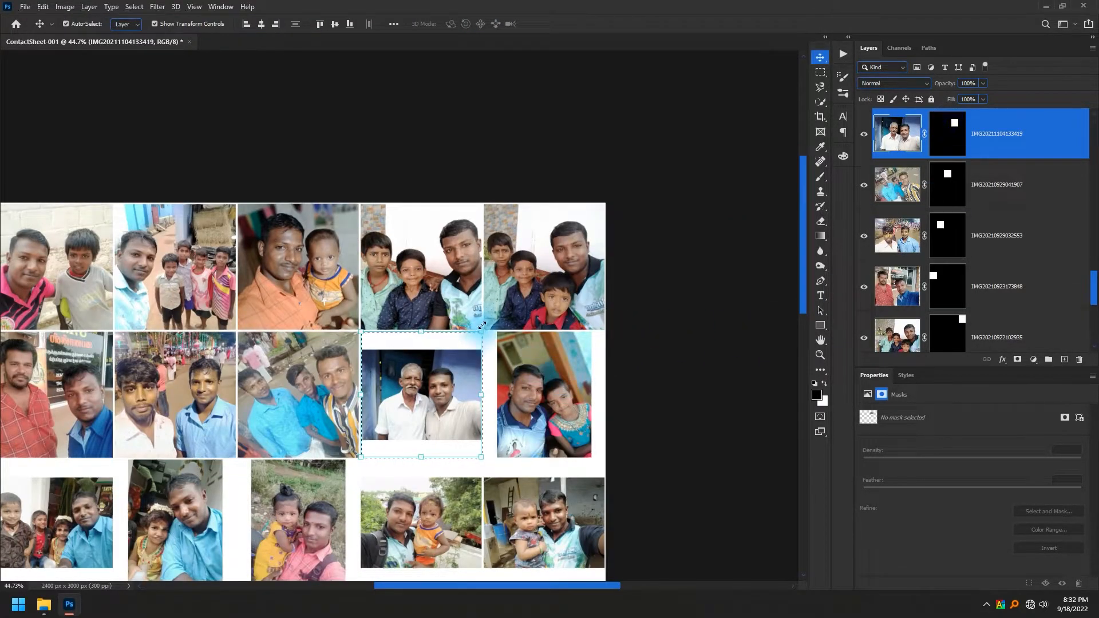
Scale the second row's fourth photo to about 154% and, with its mask loaded, the fifth to about 137%, then clear the selection
drag(482, 325, 514, 297)
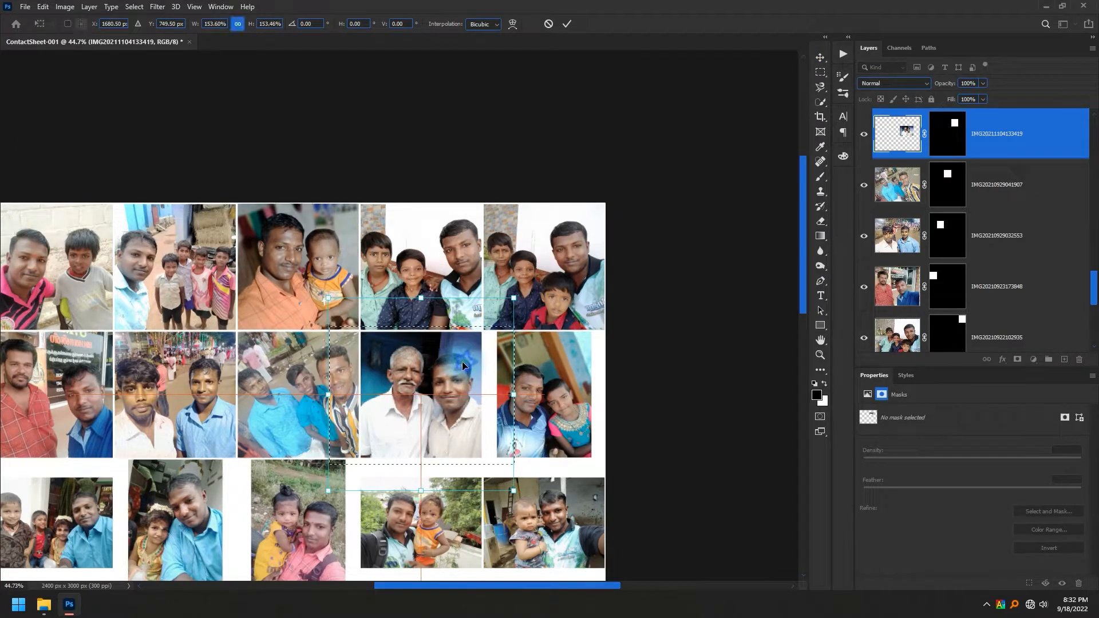
key(Return)
click(553, 394)
ctrl+click(949, 118)
drag(605, 332, 633, 311)
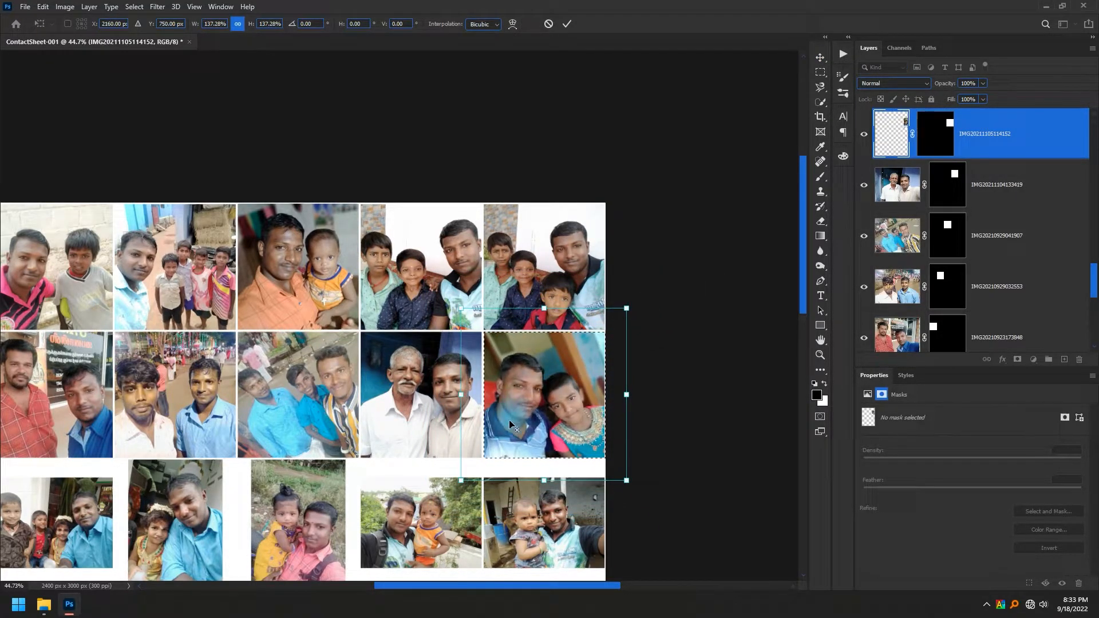
drag(510, 420, 515, 417)
key(Return)
key(ctrl+d)
Load the third row's first photo's mask as a selection, scale the photo to about 155% and centre it near X 367, Y 1250 px
drag(131, 507, 493, 342)
click(331, 367)
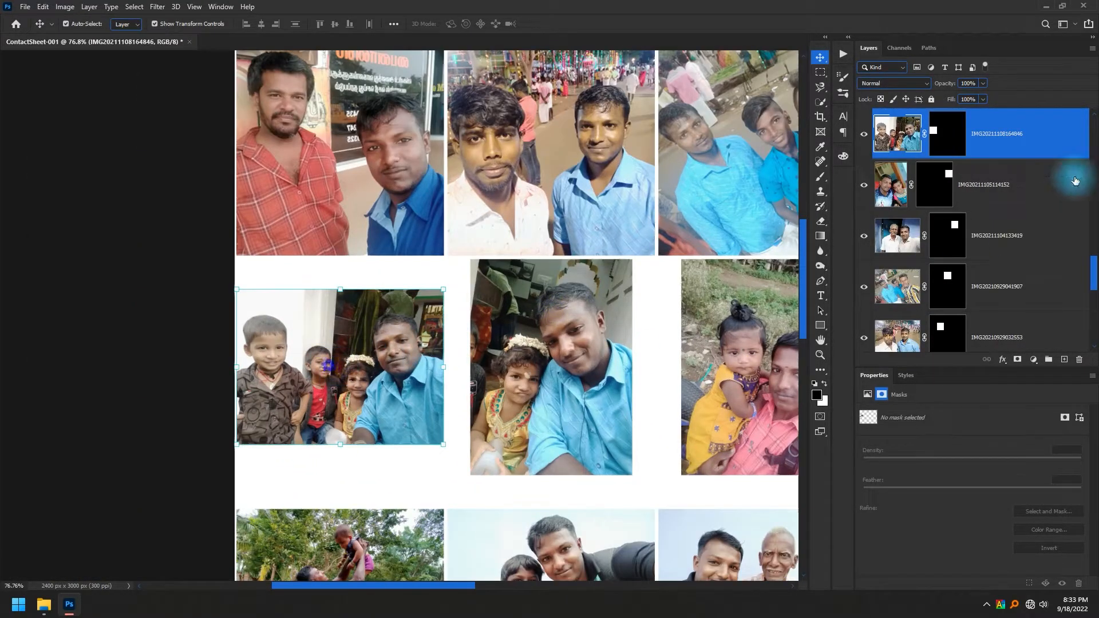
ctrl+click(944, 140)
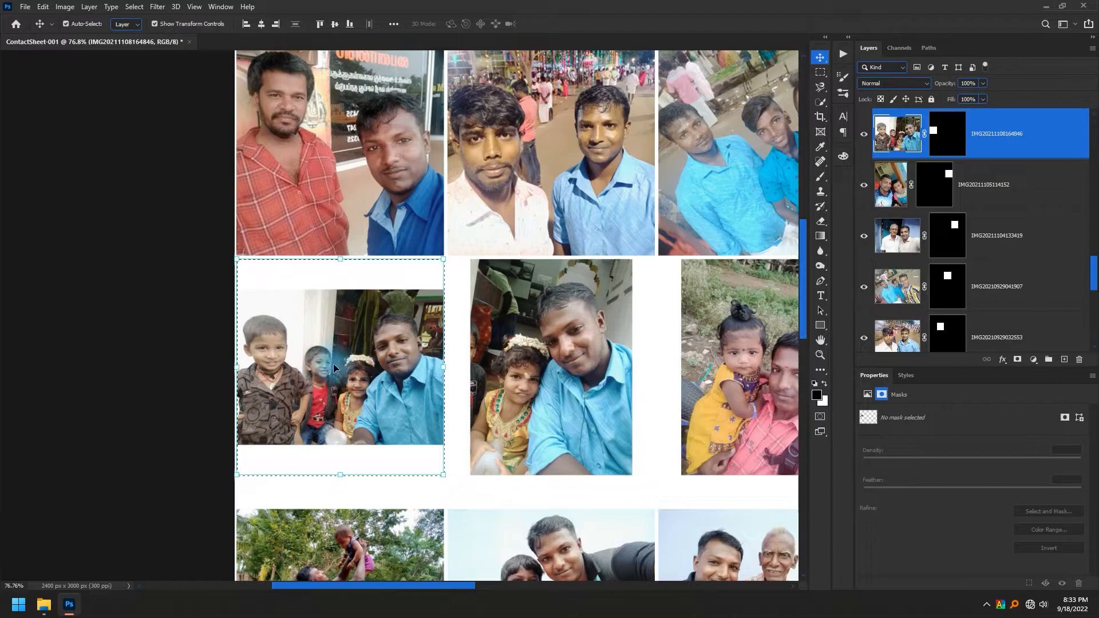
drag(443, 261, 506, 231)
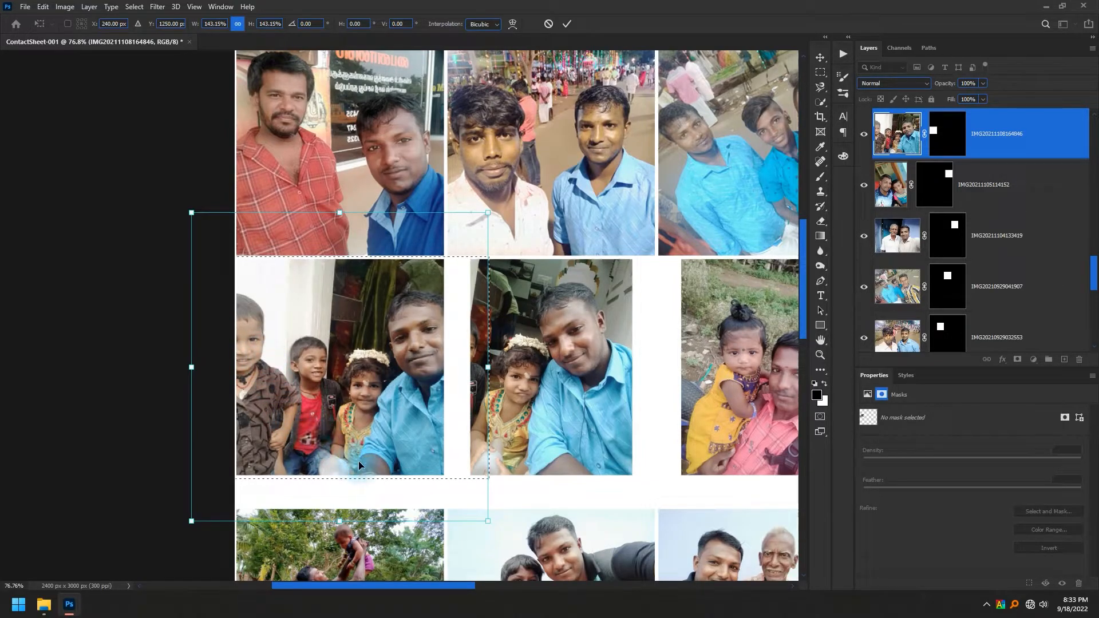
drag(347, 388, 387, 392)
drag(541, 368, 563, 367)
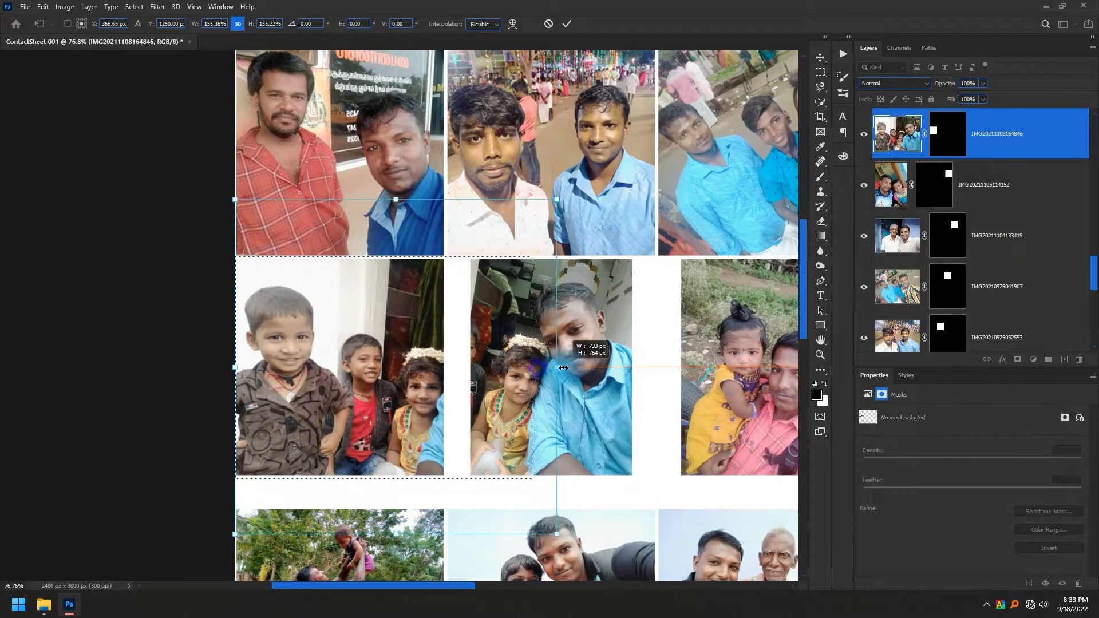
key(Return)
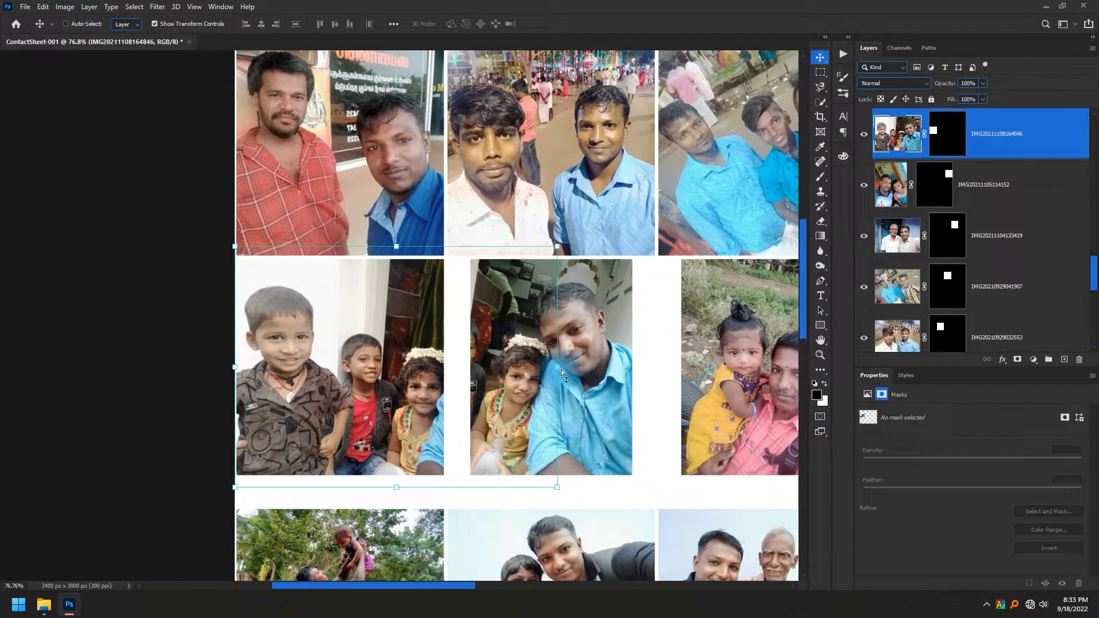
Load the third row's second photo's mask as a selection, enlarge the photo to fill its cell and shift it down
drag(562, 371, 390, 375)
ctrl+click(455, 363)
ctrl+click(939, 133)
drag(482, 261, 533, 206)
drag(404, 337, 404, 366)
key(Return)
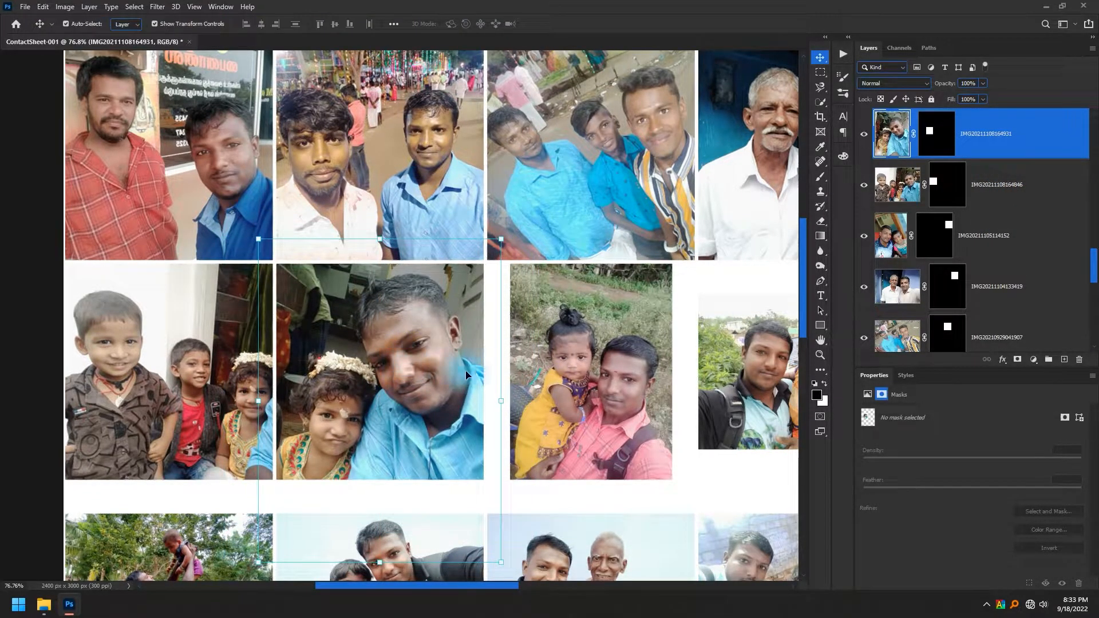
Load the third row's third photo's mask as a selection and scale the photo to about 146% around its centre
drag(592, 379, 429, 363)
click(437, 354)
ctrl+click(938, 133)
key(ctrl+t)
drag(531, 248, 591, 218)
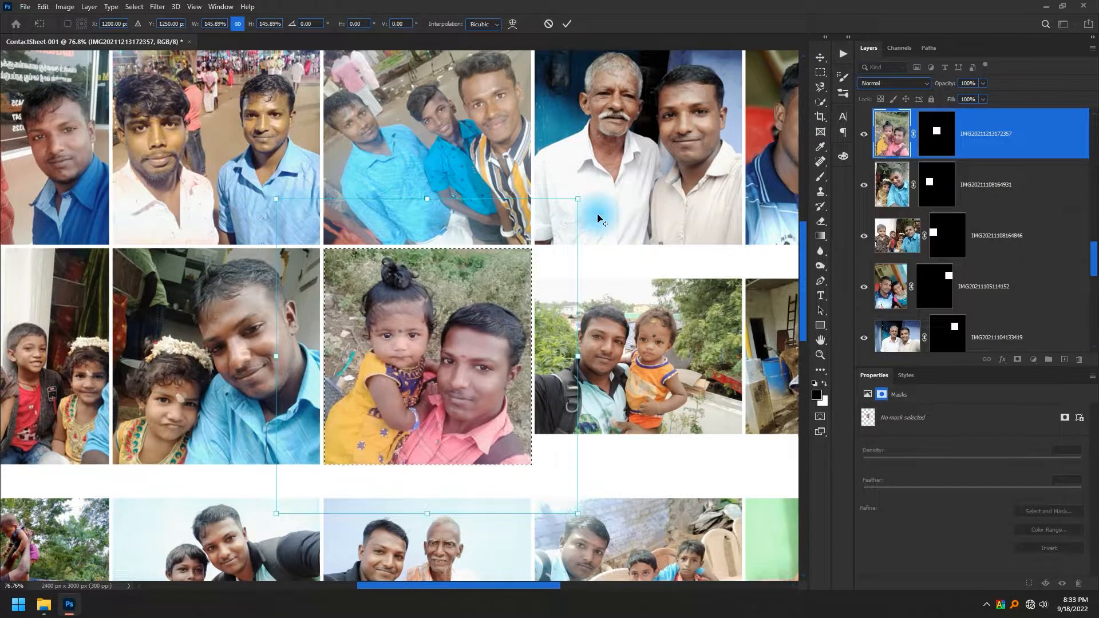
key(Return)
Enlarge the third row's fourth photo to fill its masked cell and shift it slightly right
scroll(574, 312, down, 3)
scroll(572, 311, down, 2)
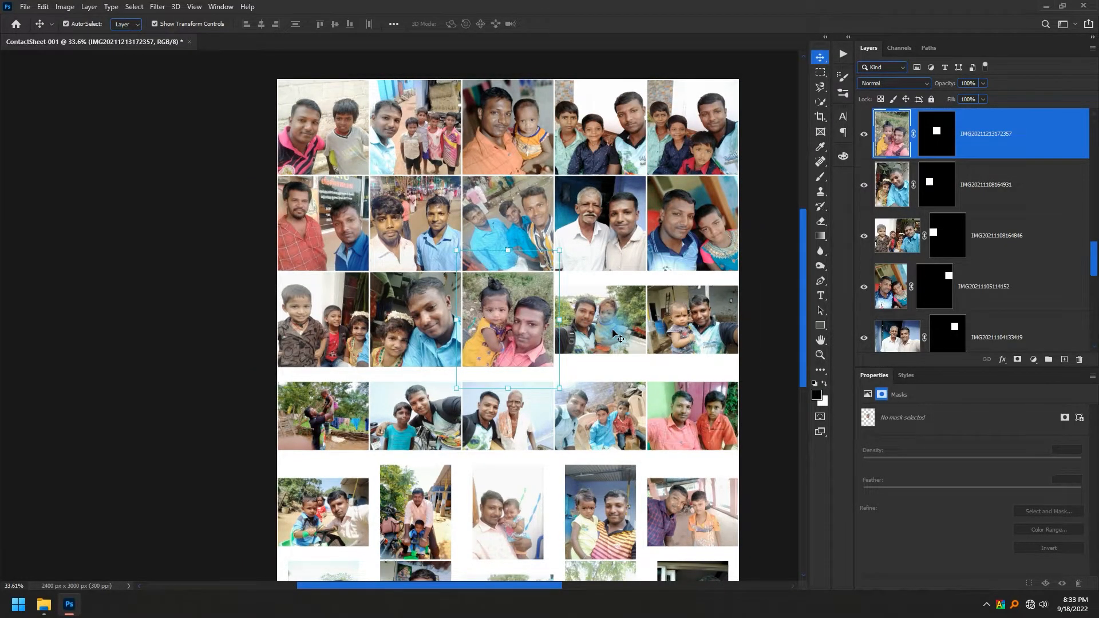
scroll(610, 330, up, 5)
drag(650, 279, 495, 290)
click(494, 291)
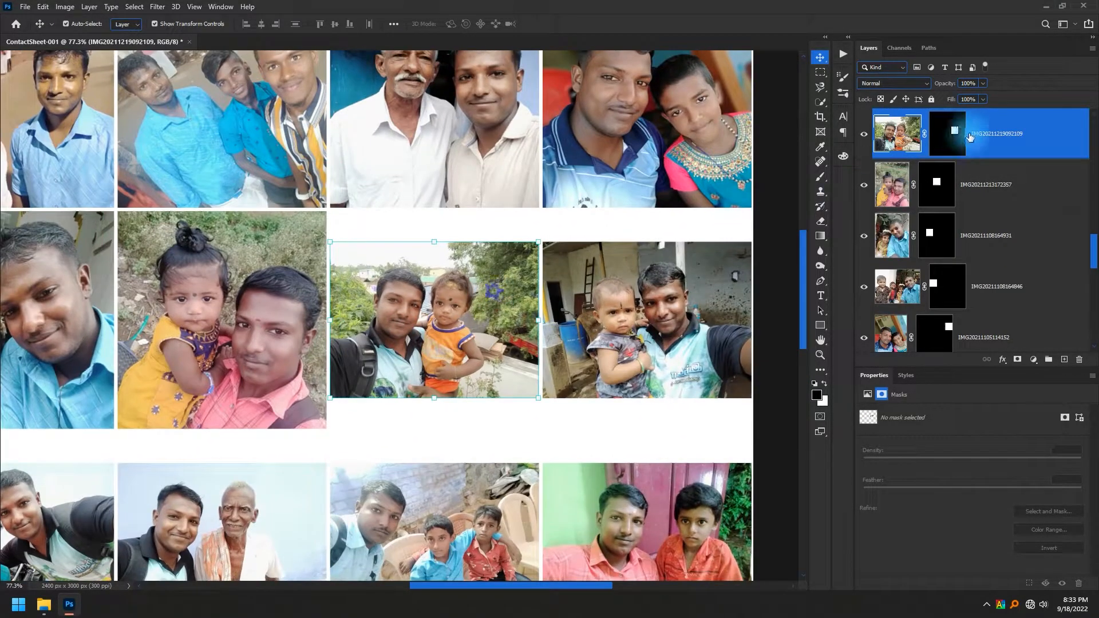
key(ctrl+t)
drag(539, 210, 618, 159)
drag(419, 303, 426, 303)
key(Return)
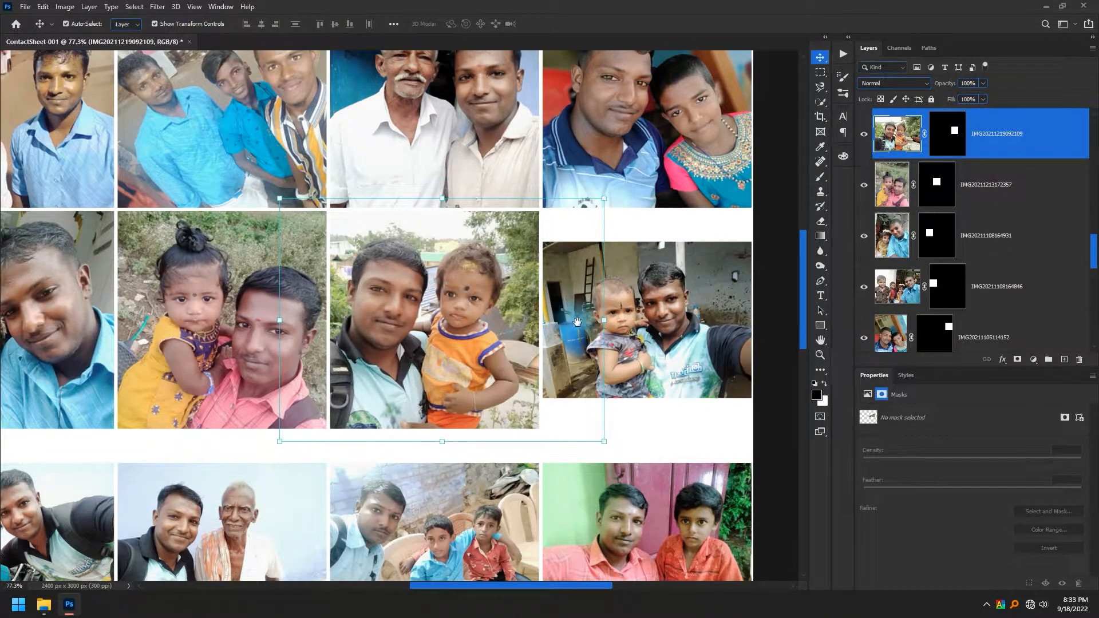
Select the third row's fifth photo
scroll(576, 317, right, 3)
click(538, 287)
Load the fourth row's first photo's mask as a selection, scale the photo to about 146% and clear the selection
scroll(537, 287, down, 4)
scroll(160, 431, up, 4)
drag(303, 367, 434, 384)
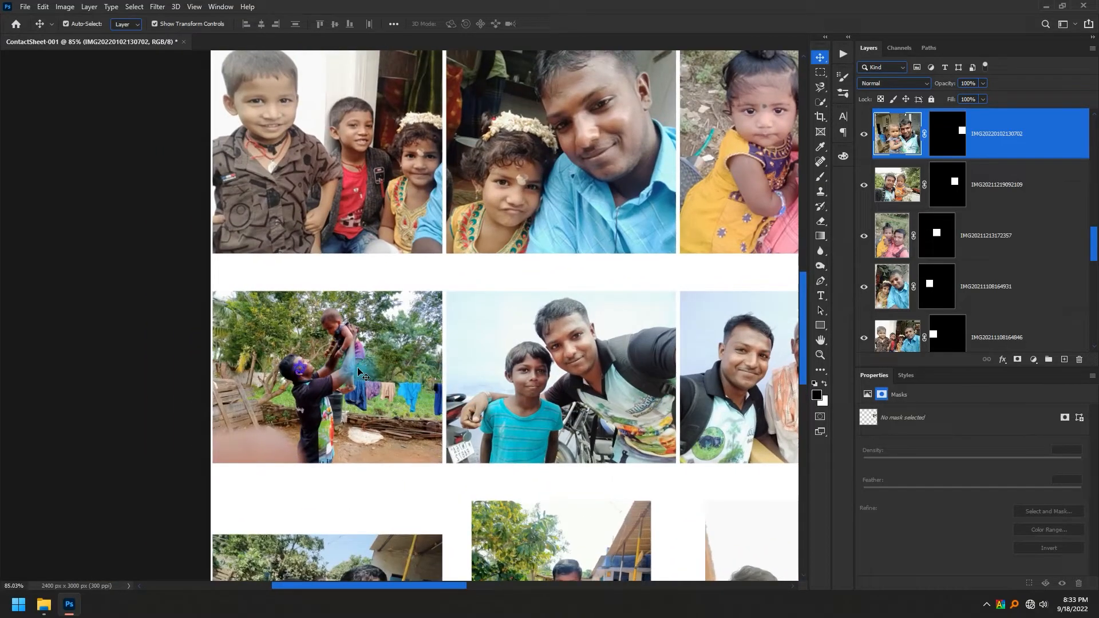
click(357, 368)
ctrl+click(942, 124)
key(ctrl+t)
drag(442, 254, 526, 233)
key(Return)
key(ctrl+d)
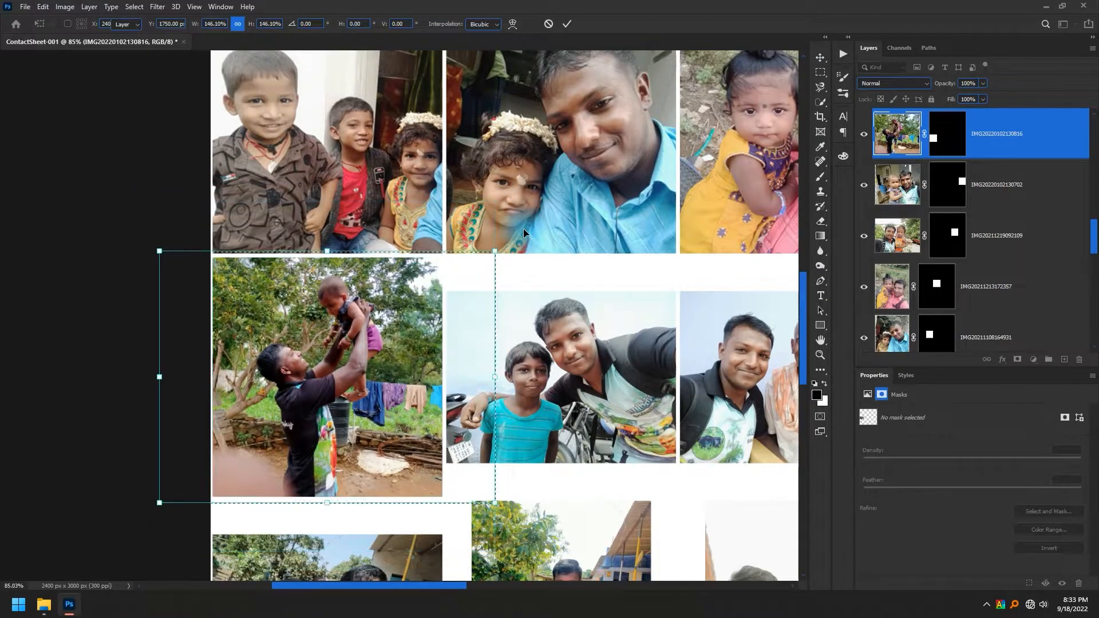
Load the fourth row's second photo's mask as a selection and scale the photo to about 150% around its centre
drag(576, 368, 456, 355)
click(489, 360)
ctrl+click(954, 136)
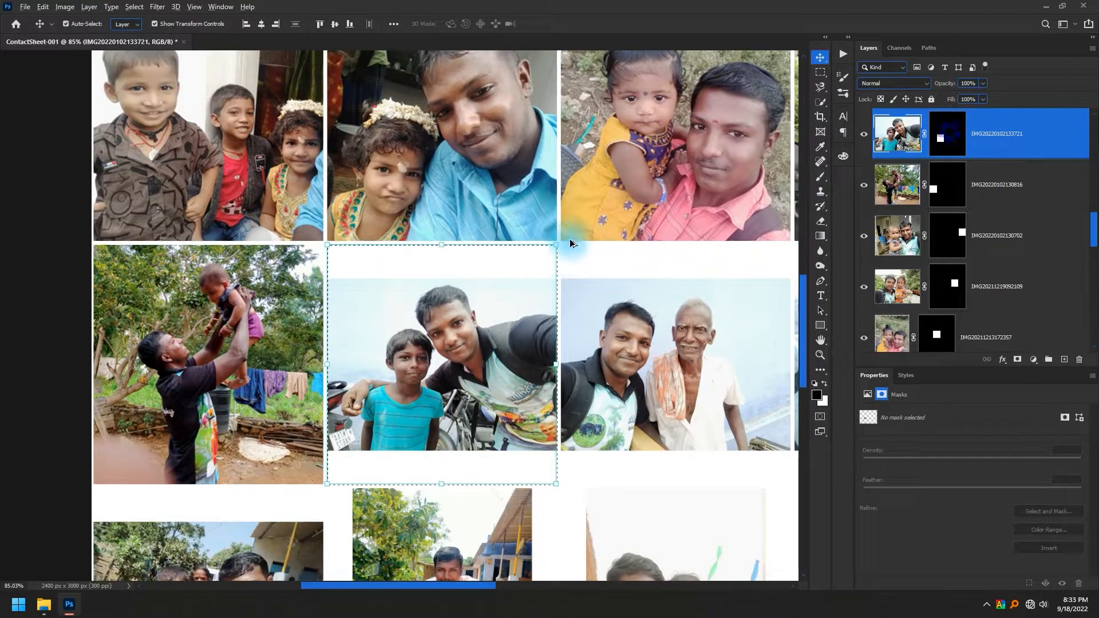
drag(561, 241, 629, 191)
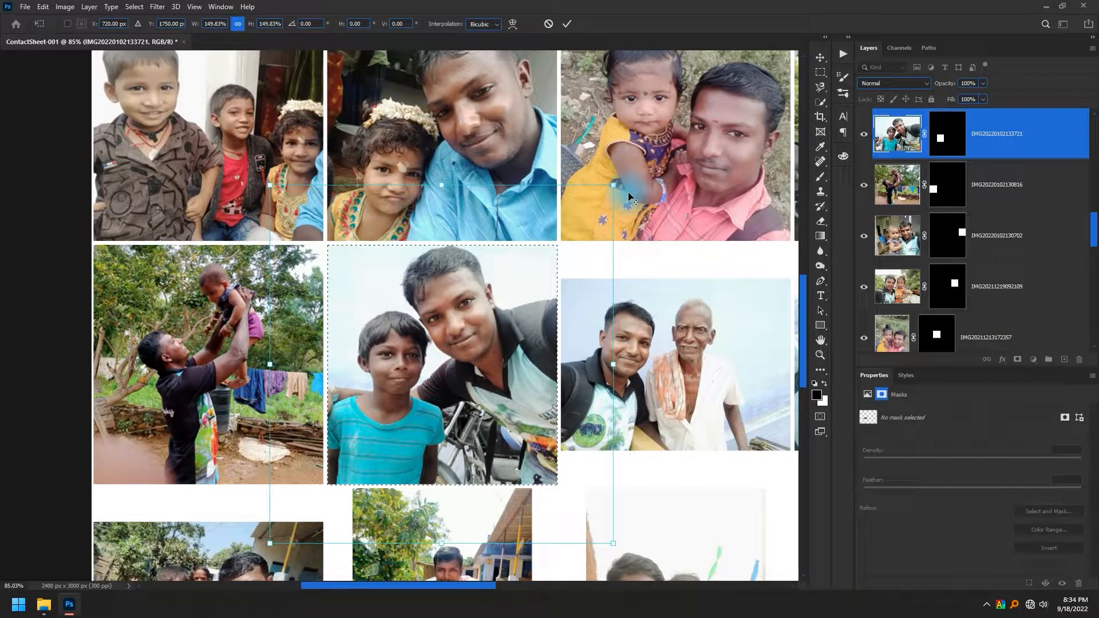
Load the fourth row's third photo's mask as a selection, enlarge and reposition the photo to fill its cell, and clear the selection
drag(747, 315, 441, 312)
click(441, 312)
ctrl+click(946, 138)
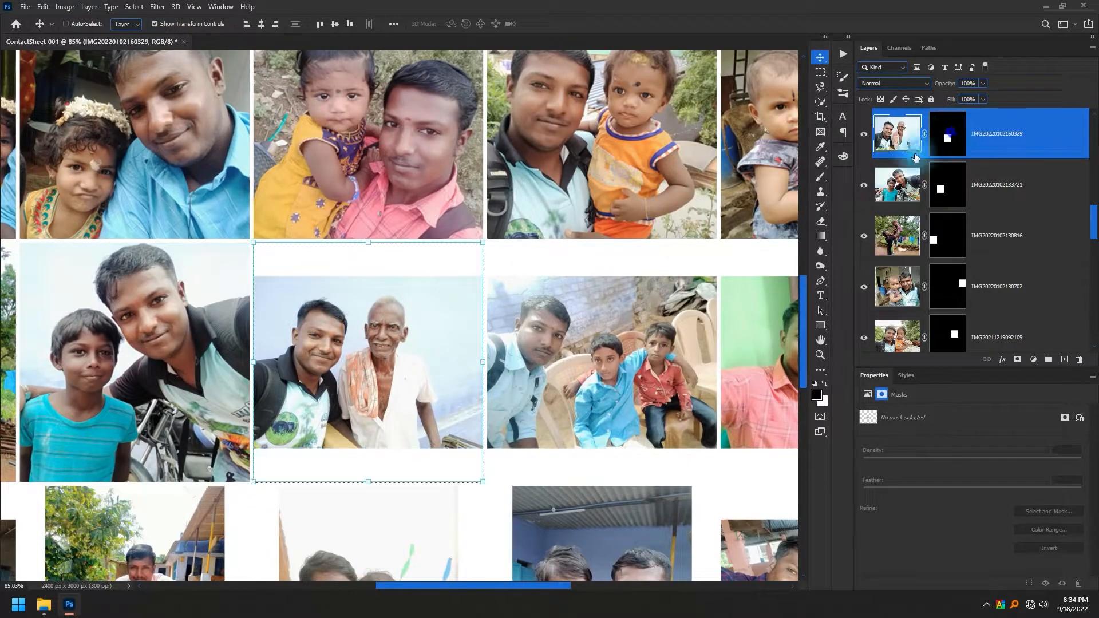
key(ctrl+t)
drag(376, 338, 407, 339)
key(Return)
key(ctrl+d)
Load the fourth row's fourth photo's mask as a selection, scale the photo to about 142% and centre it near X 1697, Y 1750 px
drag(645, 369, 470, 348)
key(alt+])
ctrl+click(948, 134)
drag(545, 224, 592, 171)
drag(446, 319, 456, 318)
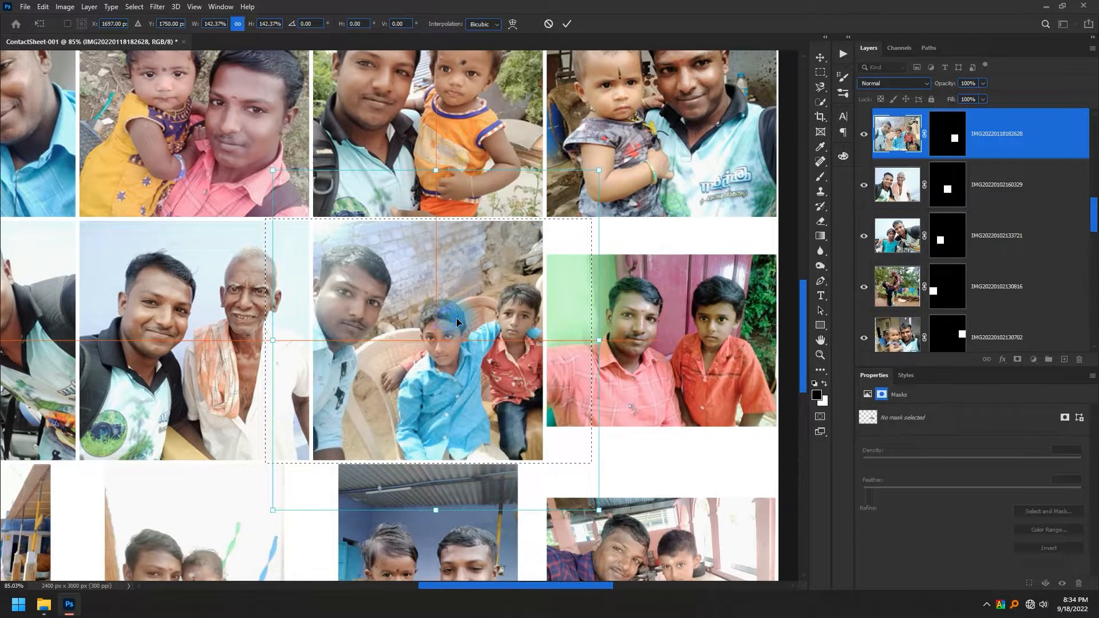
key(Return)
key(ctrl+d)
Enlarge the fourth row's fifth photo to fill its masked cell and clear the selection
drag(556, 329, 214, 330)
ctrl+click(392, 319)
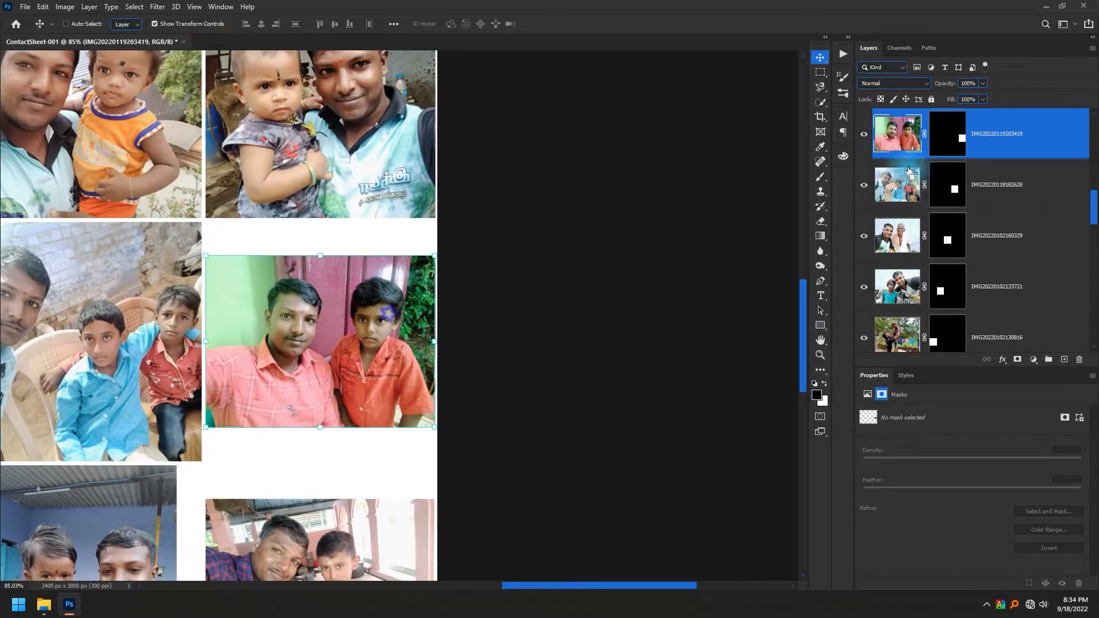
drag(442, 221, 520, 196)
key(Return)
key(ctrl+d)
Select the fifth row's first photo
drag(229, 372, 773, 161)
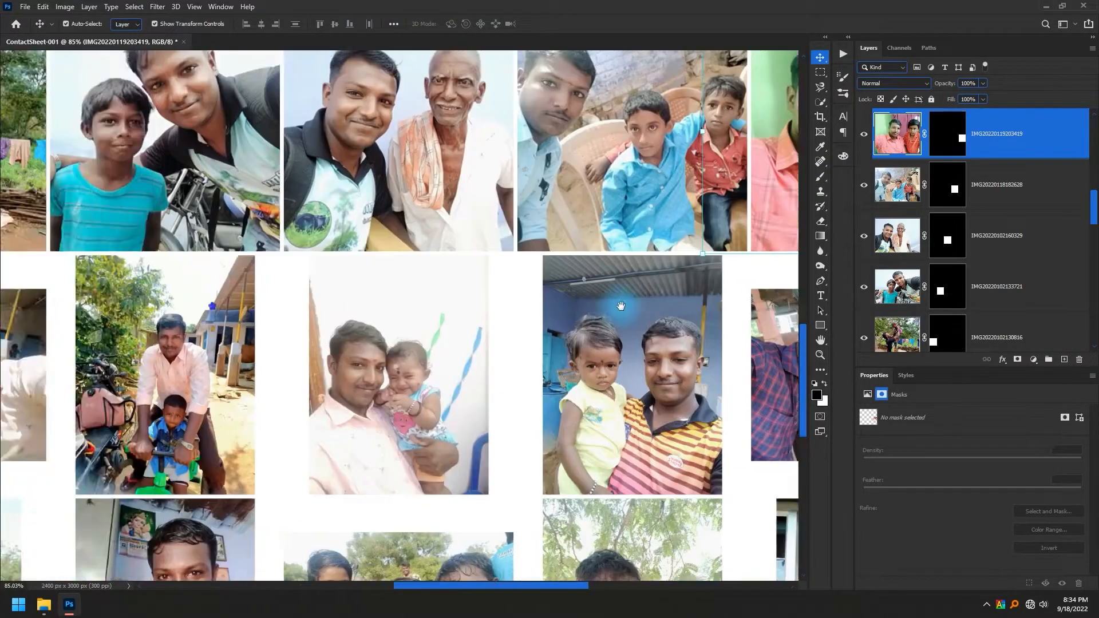
drag(269, 360, 684, 357)
click(403, 357)
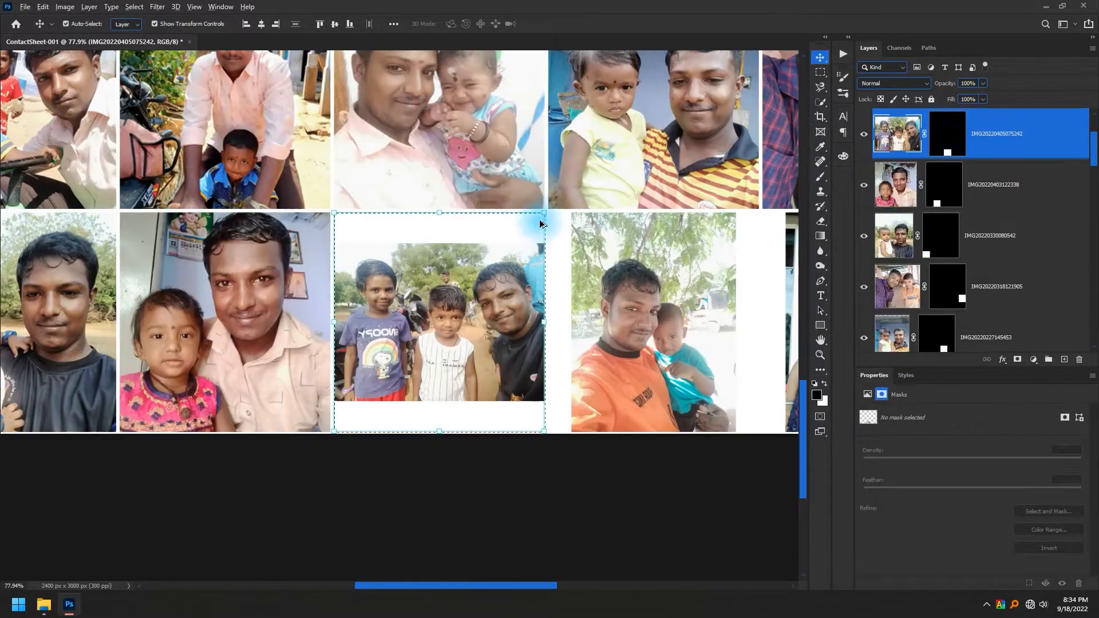
Scale the bottom row's third photo to about 142% and shift it right to centre near X 1292 px, framing the two boys
drag(540, 221, 614, 184)
drag(416, 335, 457, 336)
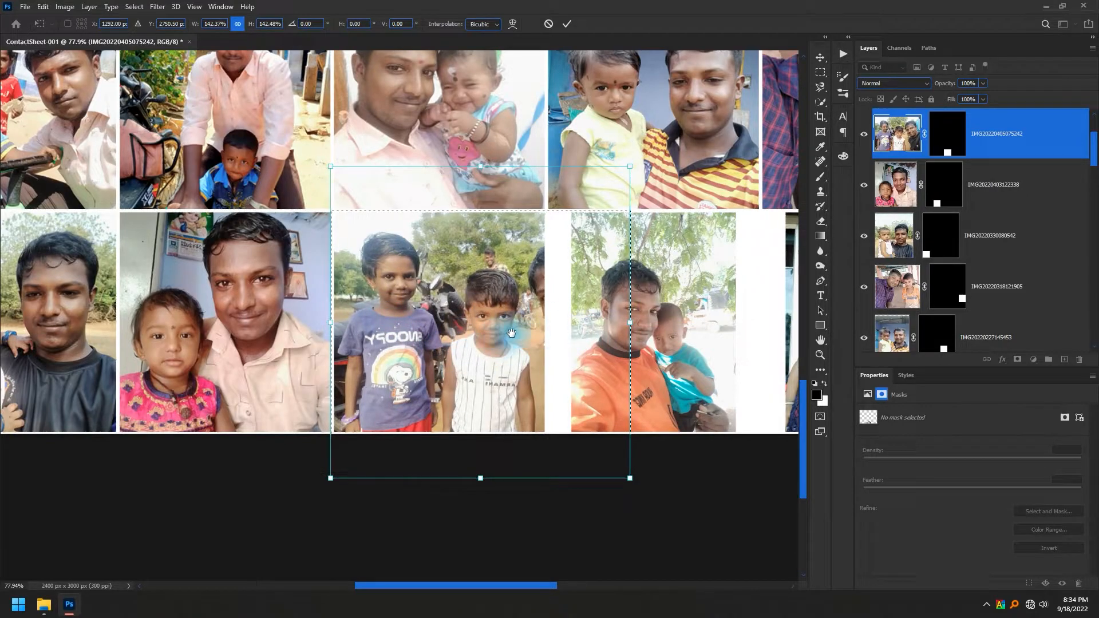
drag(166, 346, 277, 343)
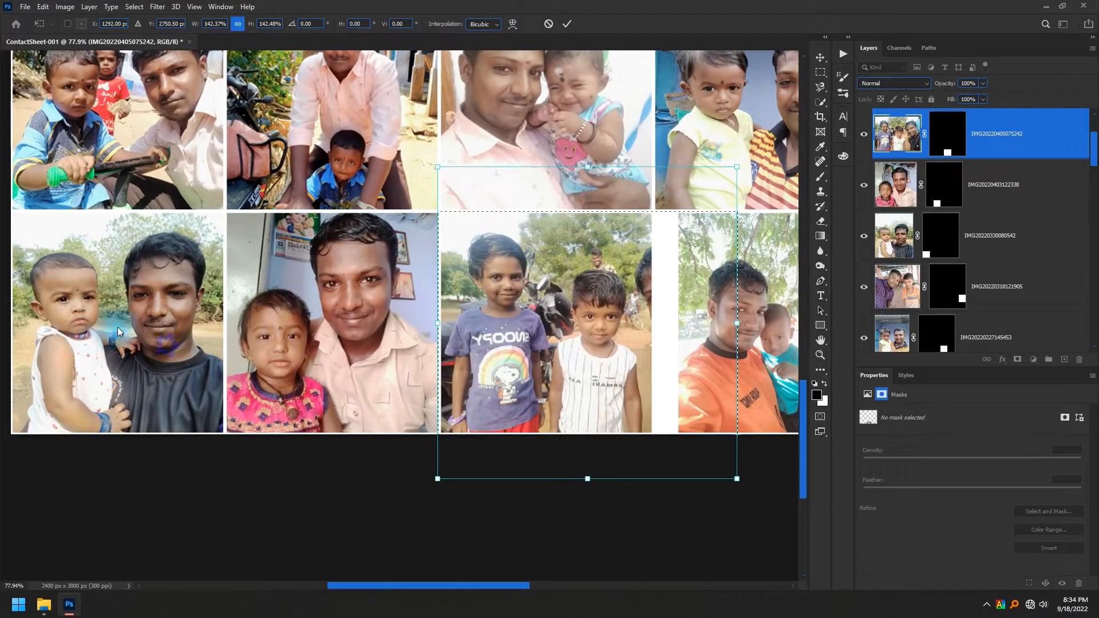
drag(482, 364, 346, 357)
drag(600, 316, 241, 319)
key(Return)
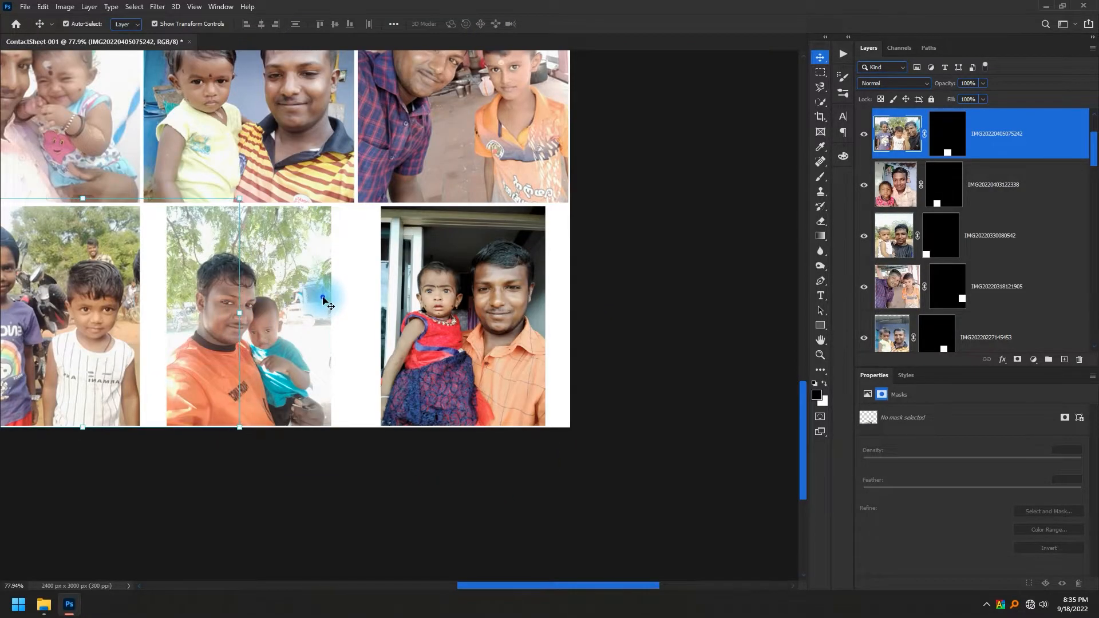
Scale the bottom row's fourth photo to about 147% and shift it slightly right to fill its masked cell
click(324, 302)
drag(359, 201, 408, 150)
drag(273, 294, 286, 296)
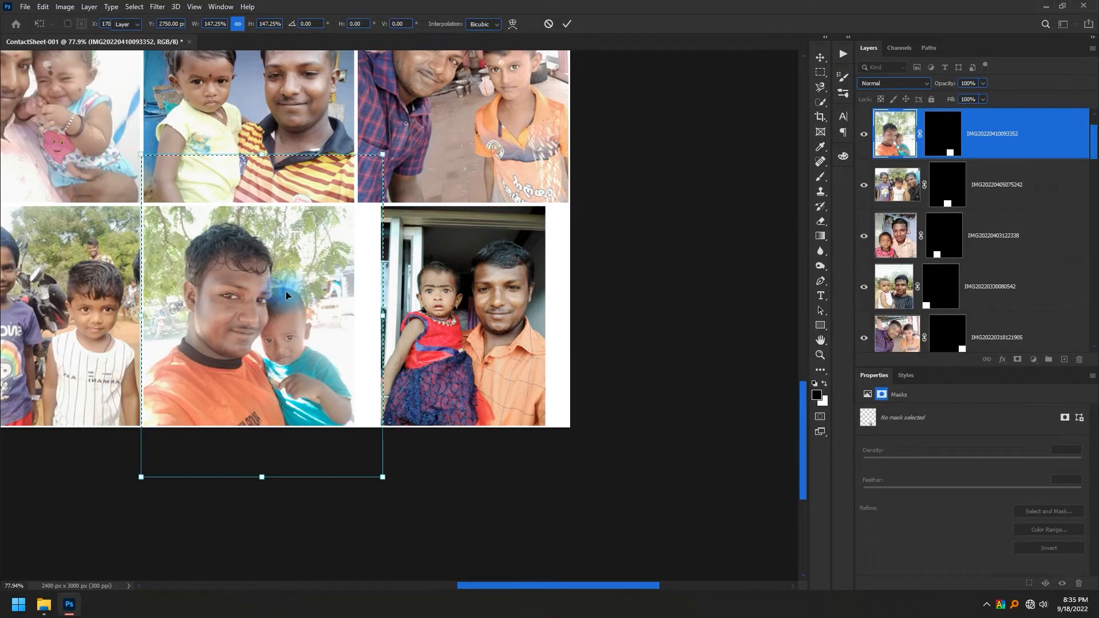
key(Return)
Scale the bottom row's fifth photo to about 135% and shift it slightly down to fill its masked cell
click(498, 257)
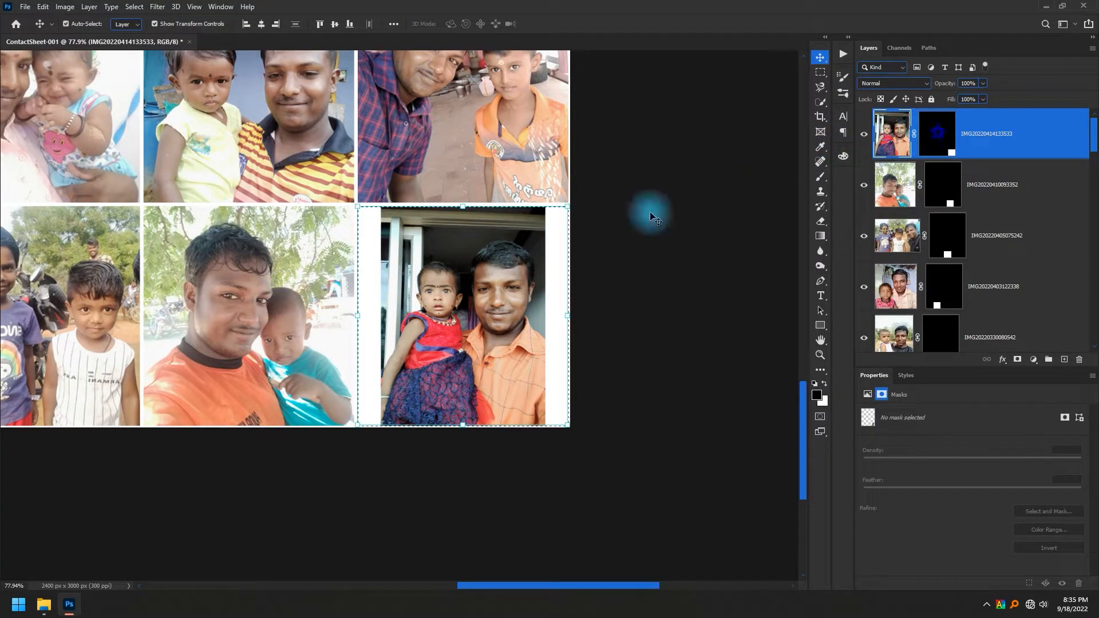
drag(569, 205, 621, 186)
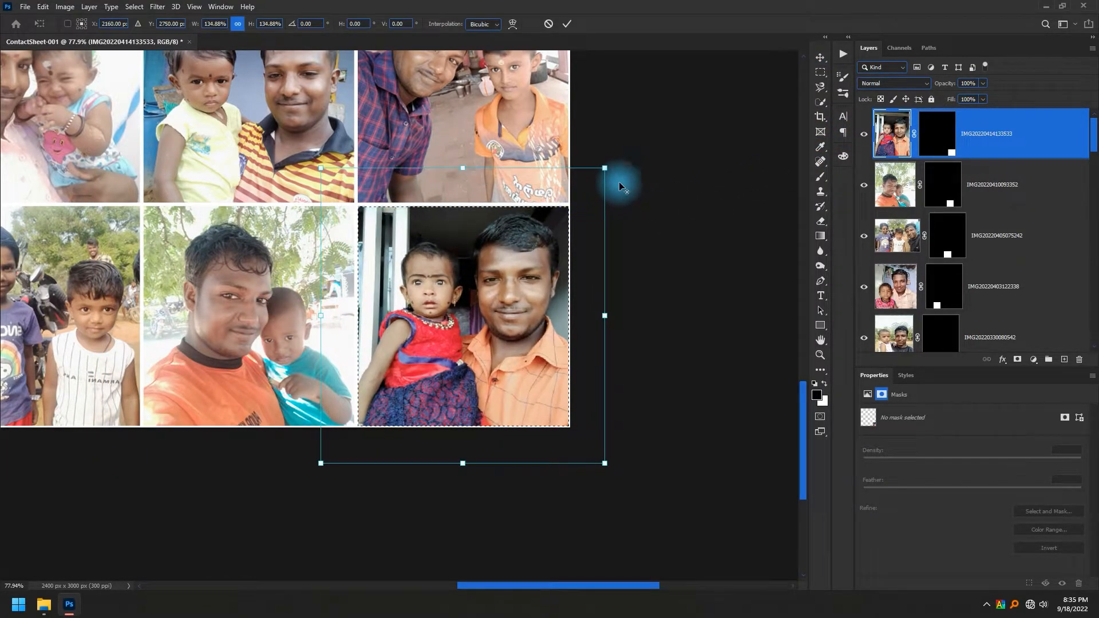
drag(520, 243, 521, 249)
key(Return)
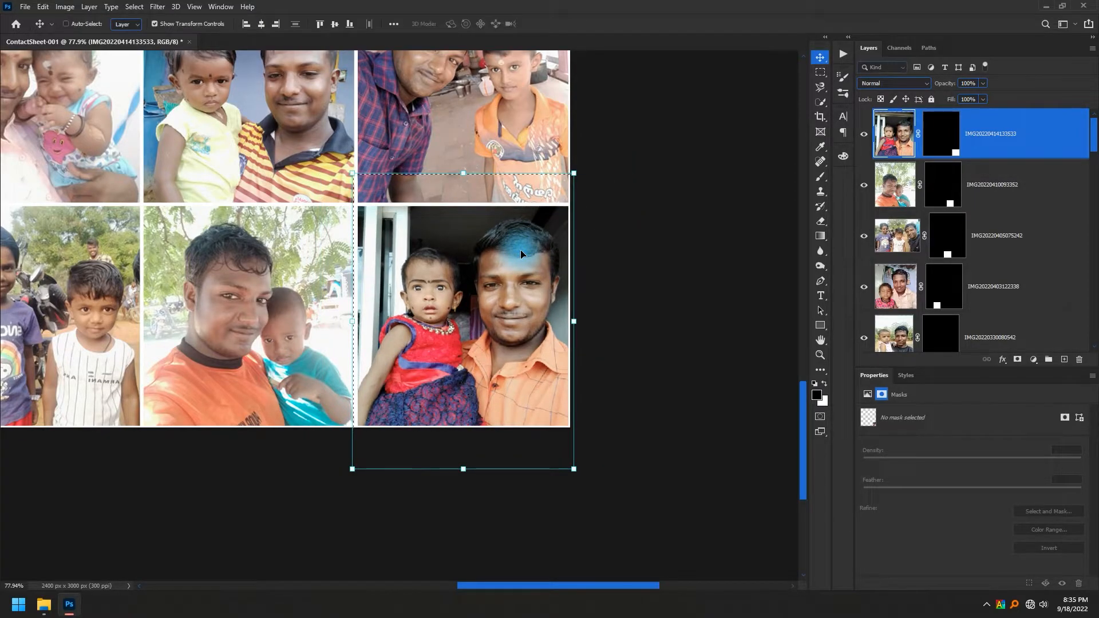
key(ctrl+0)
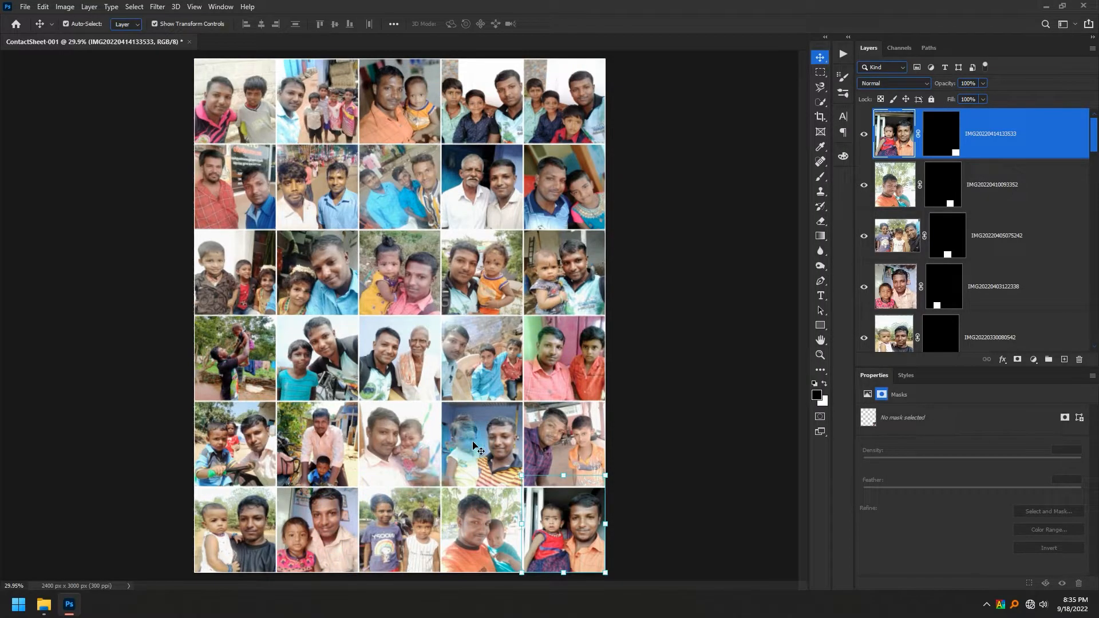
Add a Levels adjustment above all photos with shadow input 16 and midtones 1.13, and lower the highlight input to brighten the collage
scroll(491, 388, down, 2)
key(ctrl+0)
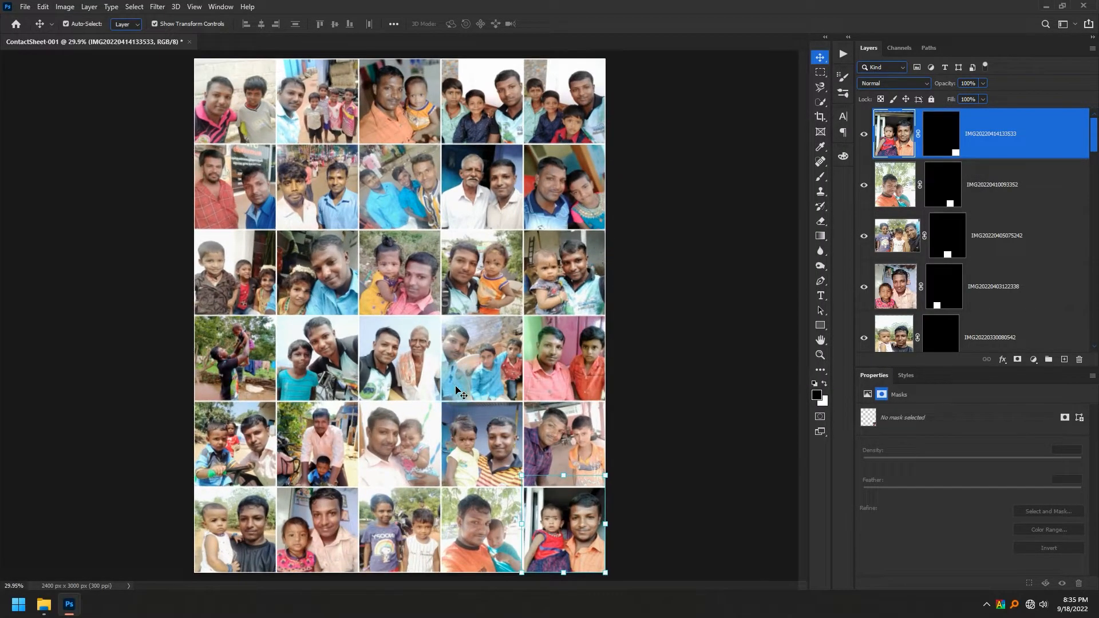
scroll(961, 283, down, 3)
scroll(974, 280, up, 3)
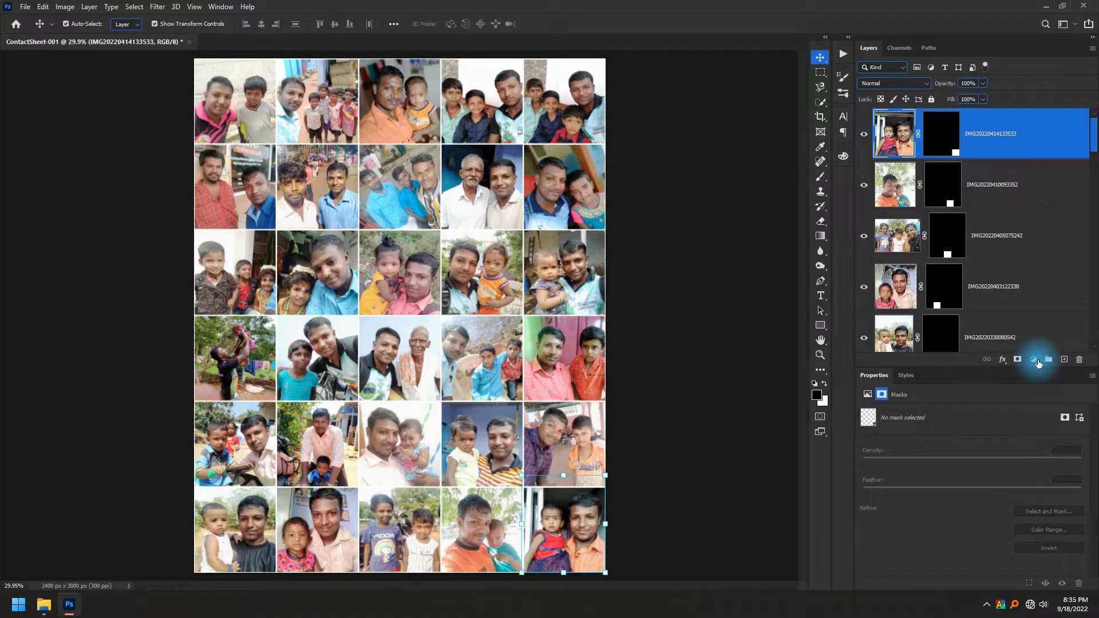
click(1034, 360)
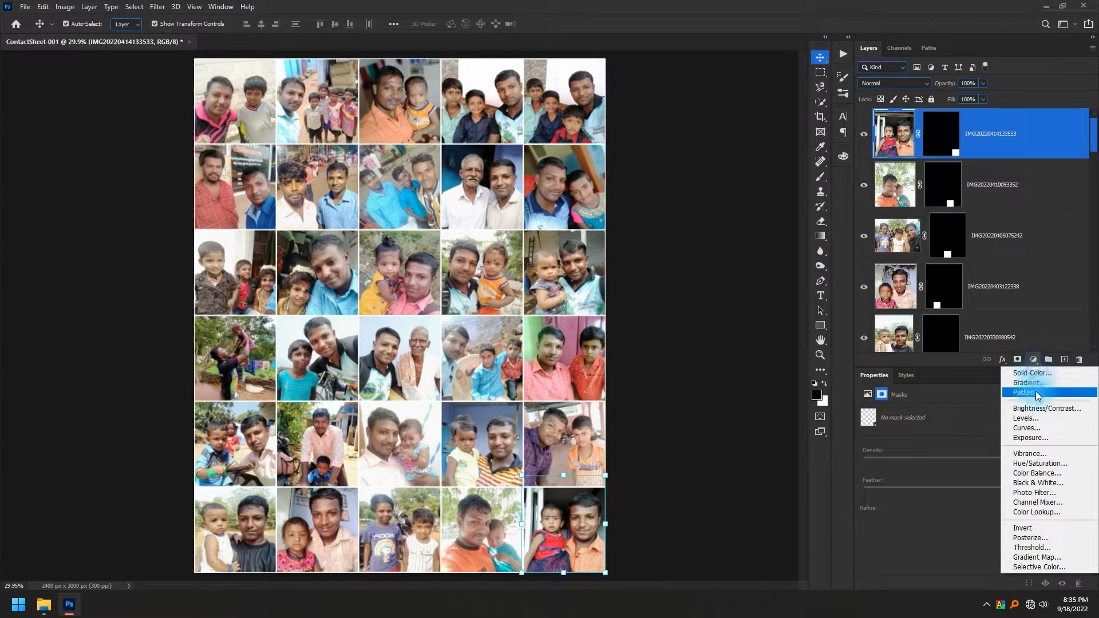
click(1036, 418)
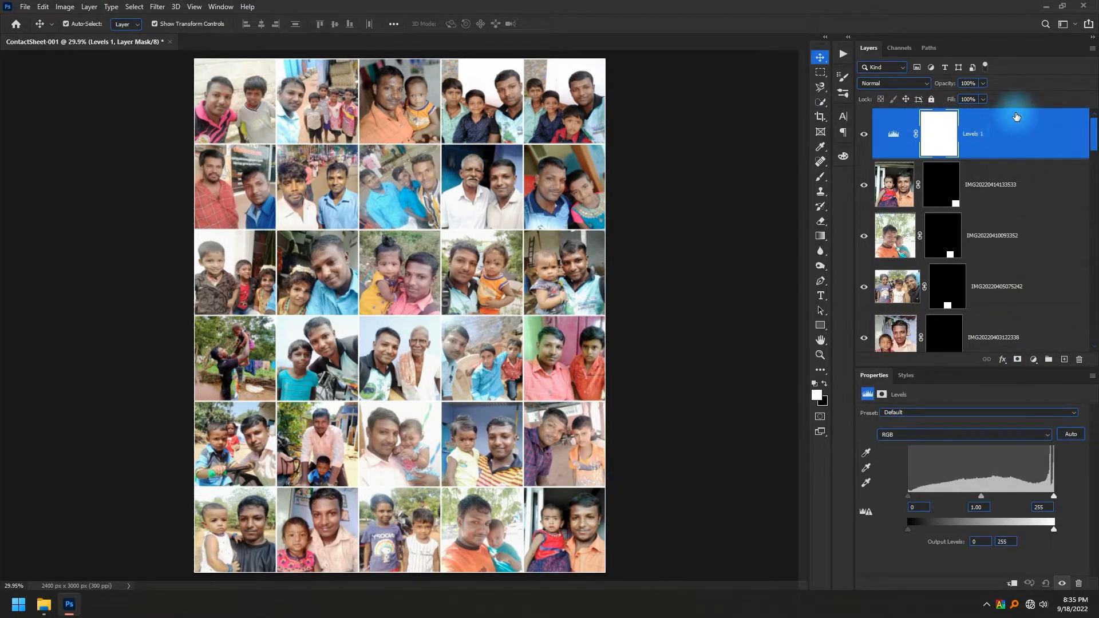
mouse_move(911, 495)
mouse_down()
mouse_move(926, 494)
mouse_move(917, 495)
mouse_up()
drag(985, 496, 980, 498)
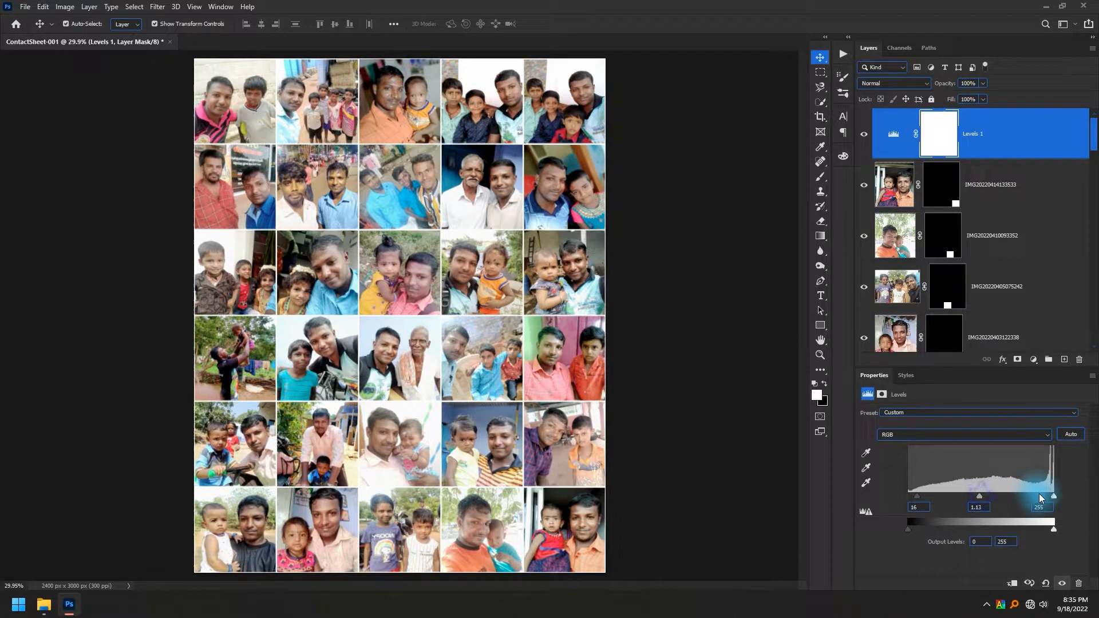
drag(1052, 497, 1045, 501)
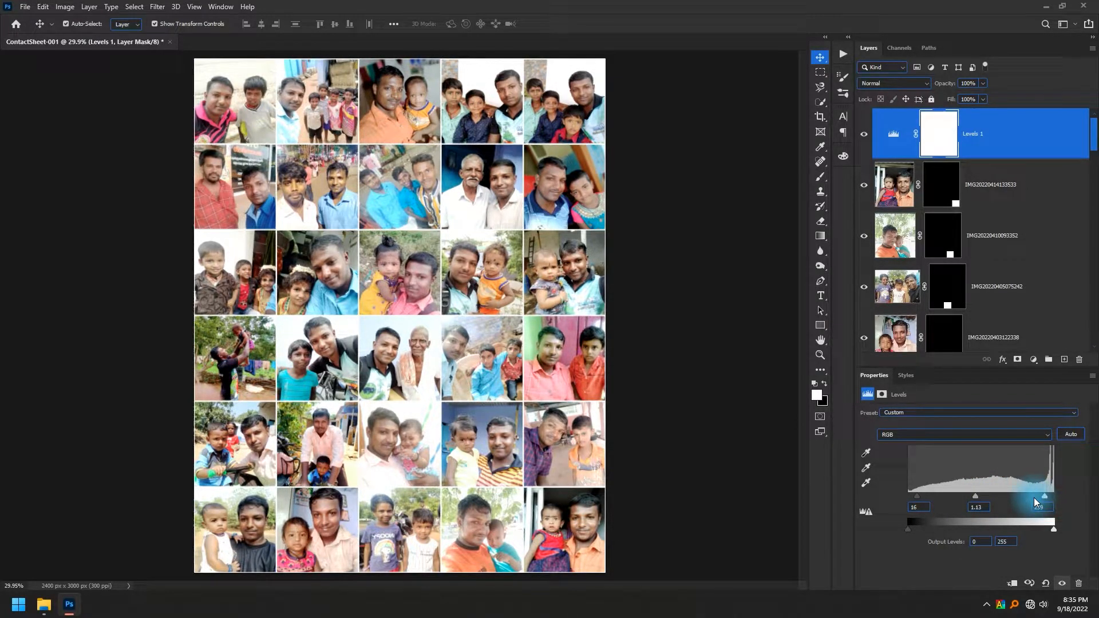
key(alt+[)
key(alt+e)
key(Escape)
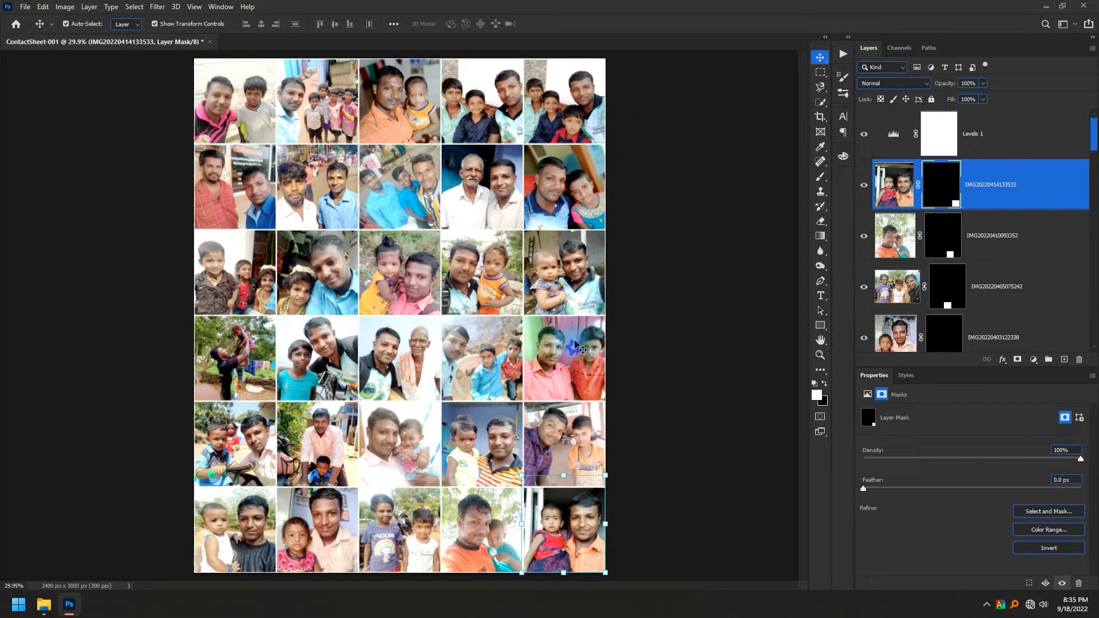
Merge all visible contact sheet layers into a single background layer
scroll(990, 246, down, 4)
scroll(990, 246, down, 8)
scroll(517, 284, down, 1)
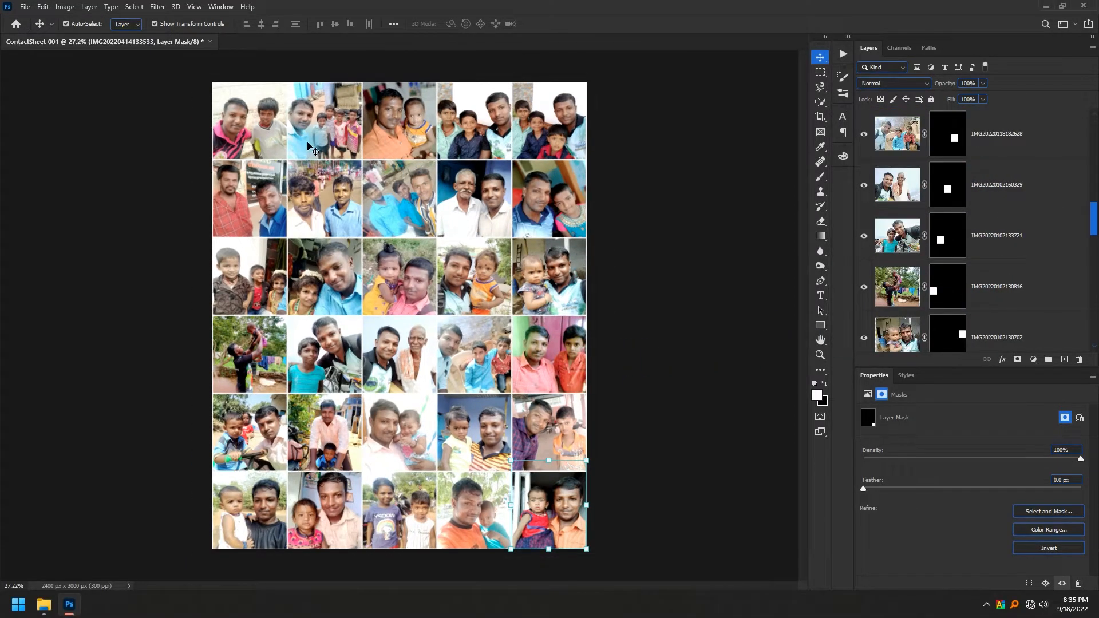
scroll(1010, 290, up, 10)
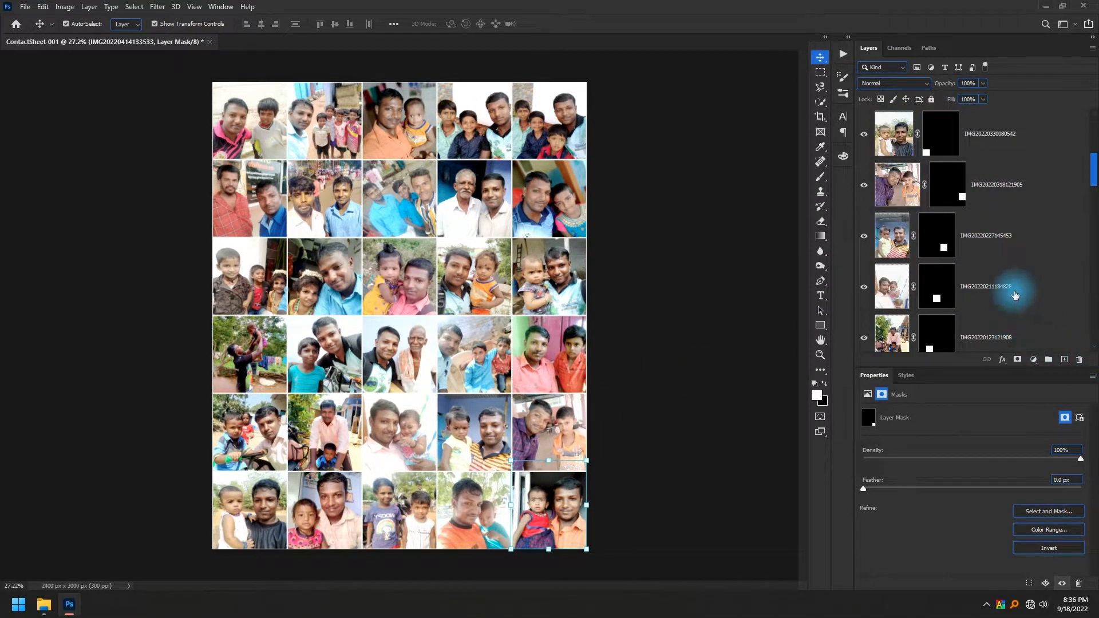
drag(944, 142, 802, 332)
key(ctrl+shift+e)
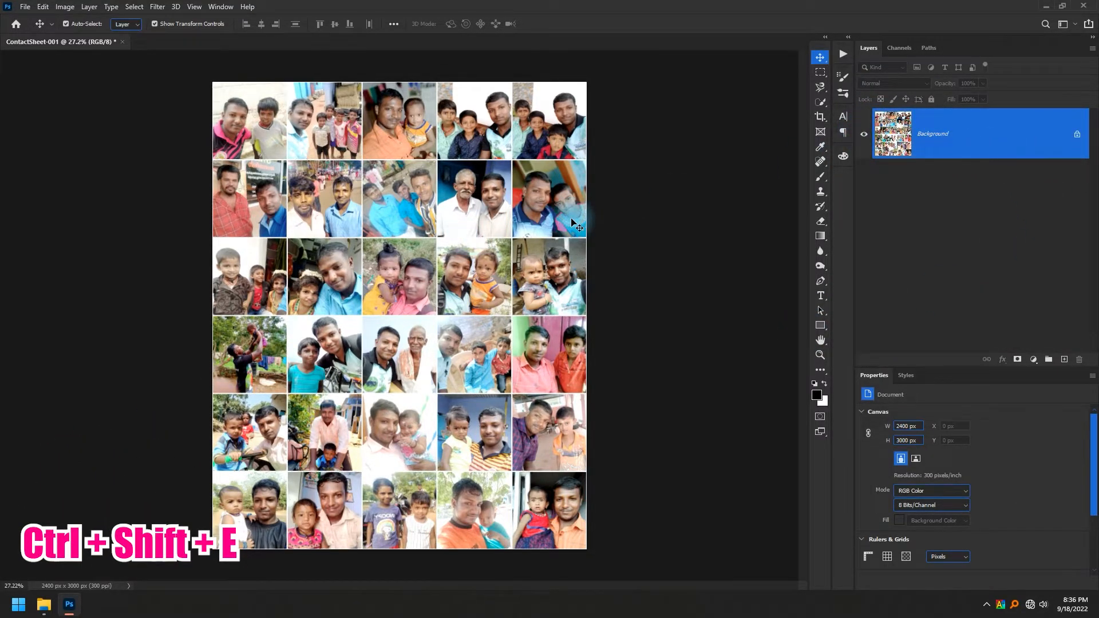
Define the merged contact sheet as a pattern named Indira Digital
alt+scroll(517, 243, up, 2)
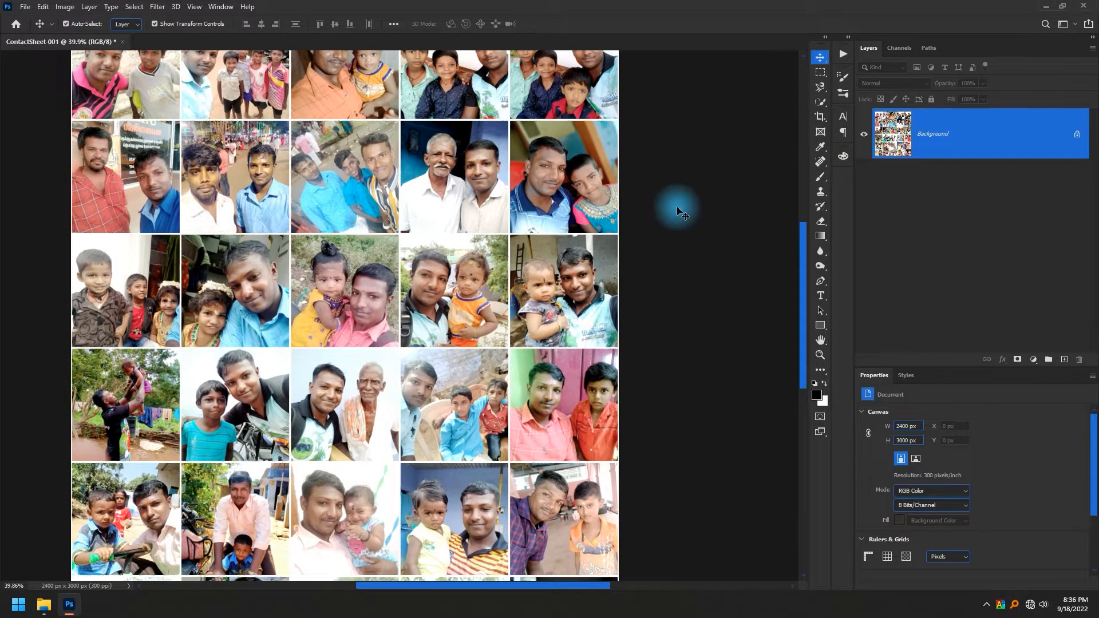
scroll(675, 201, down, 2)
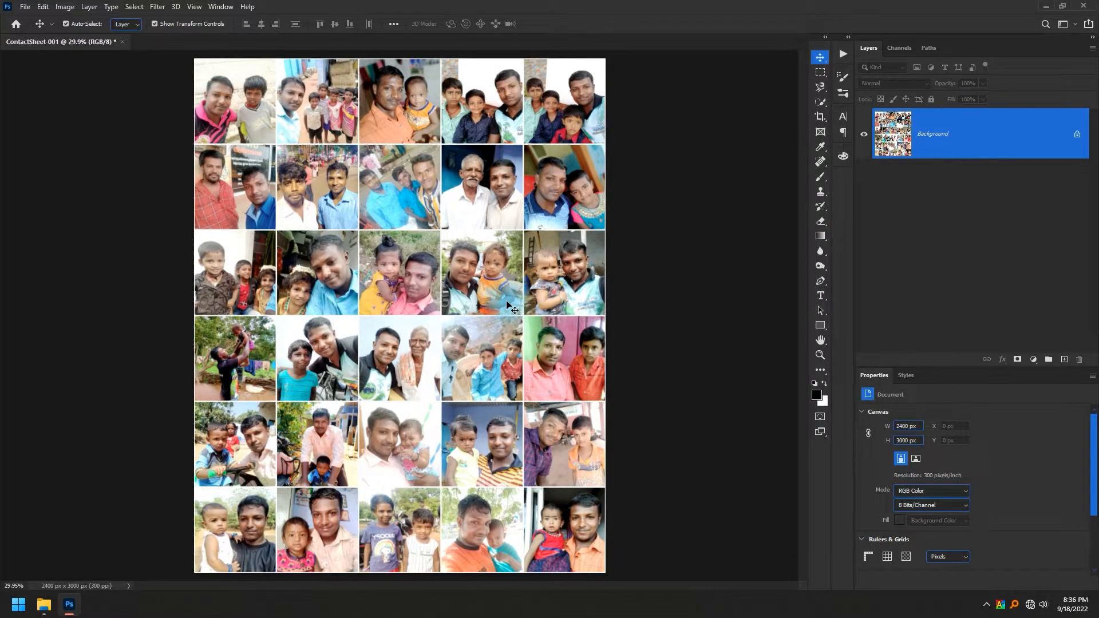
click(43, 7)
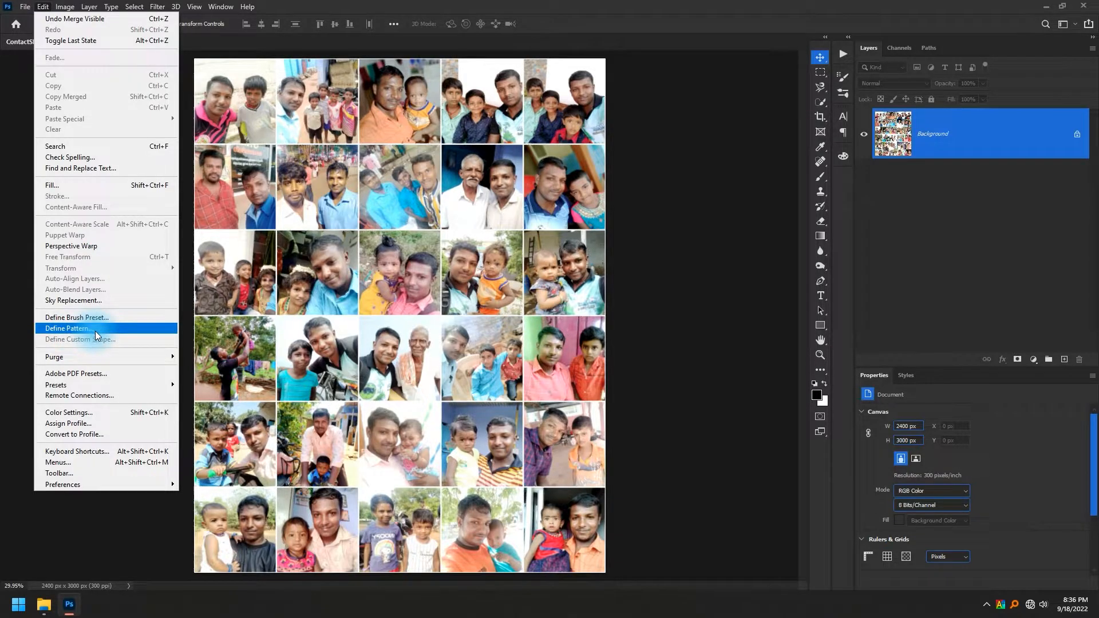
click(69, 330)
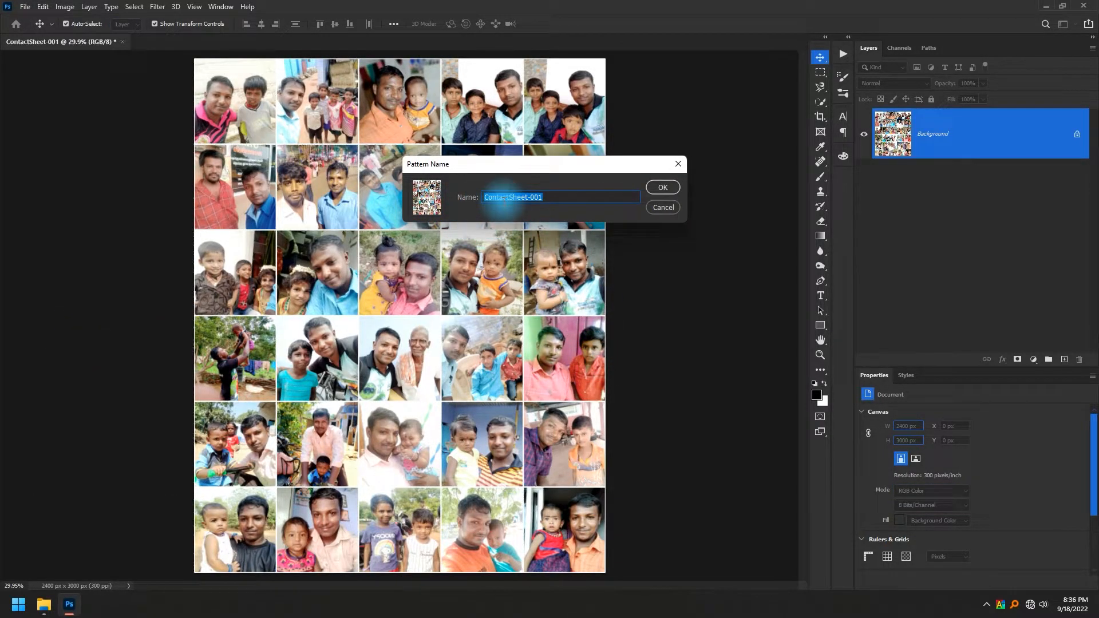
text(Sam)
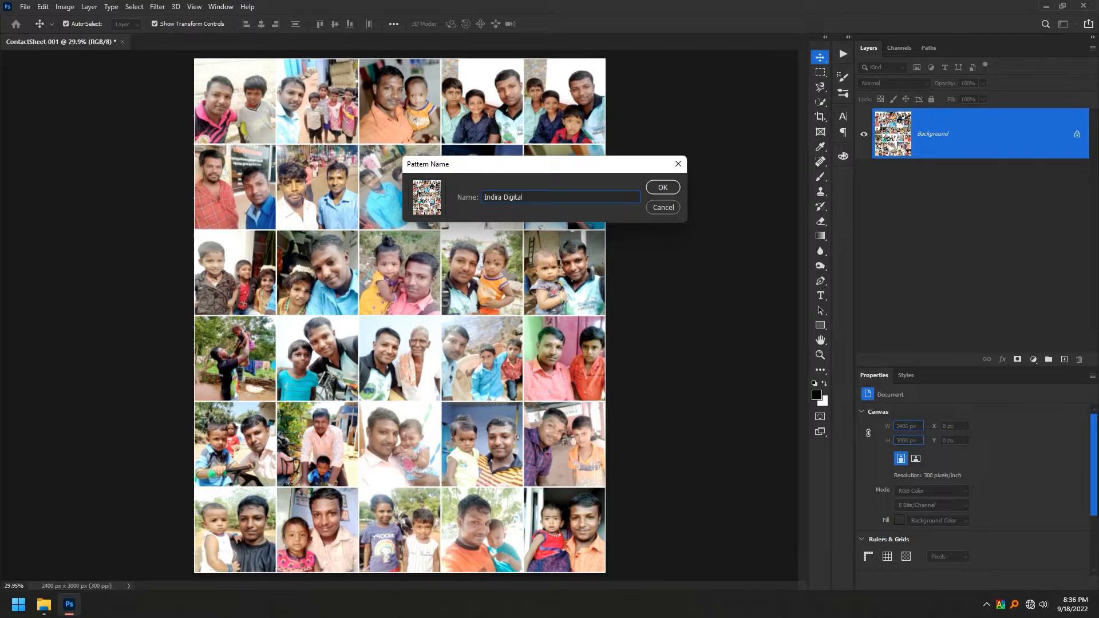
click(661, 186)
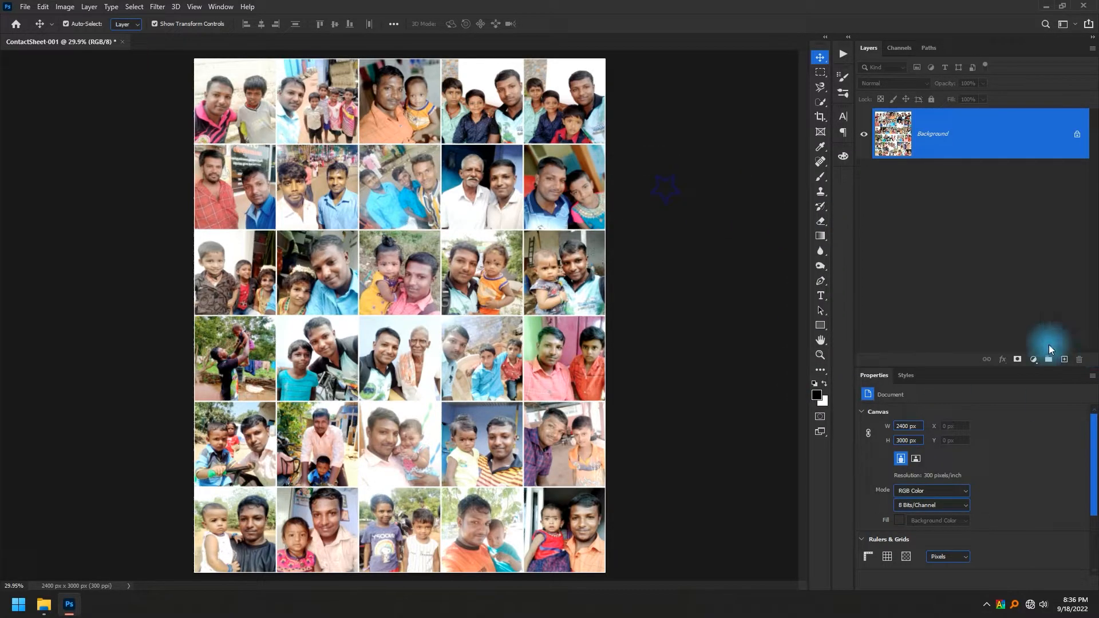
Create a new 8 × 12 inch document at 300 ppi with a white background
scroll(497, 293, down, 4)
scroll(439, 260, up, 3)
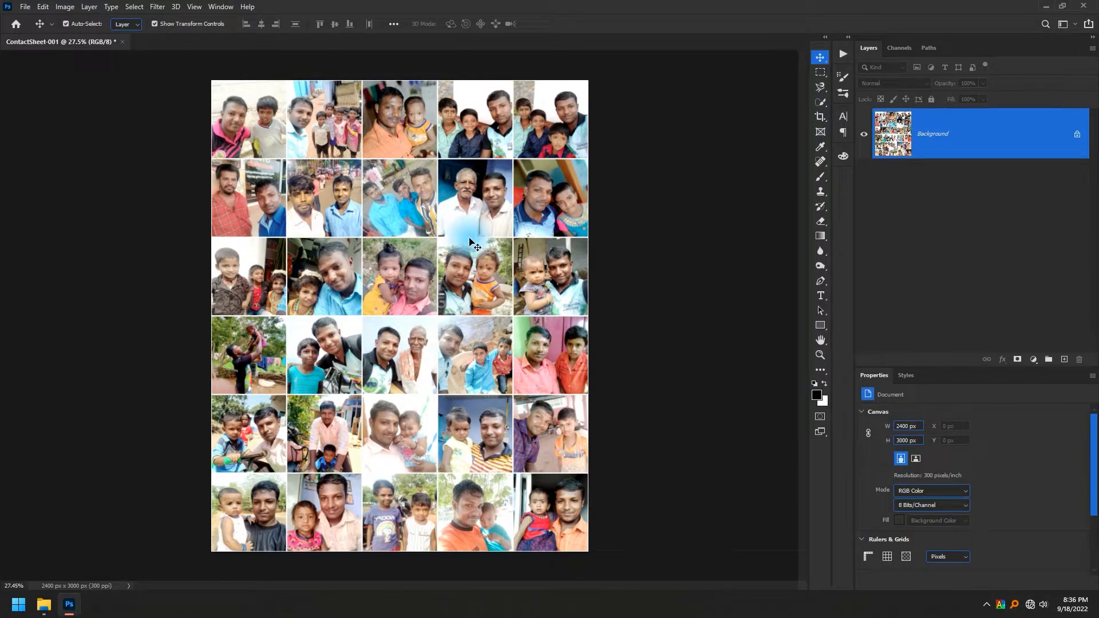
click(26, 7)
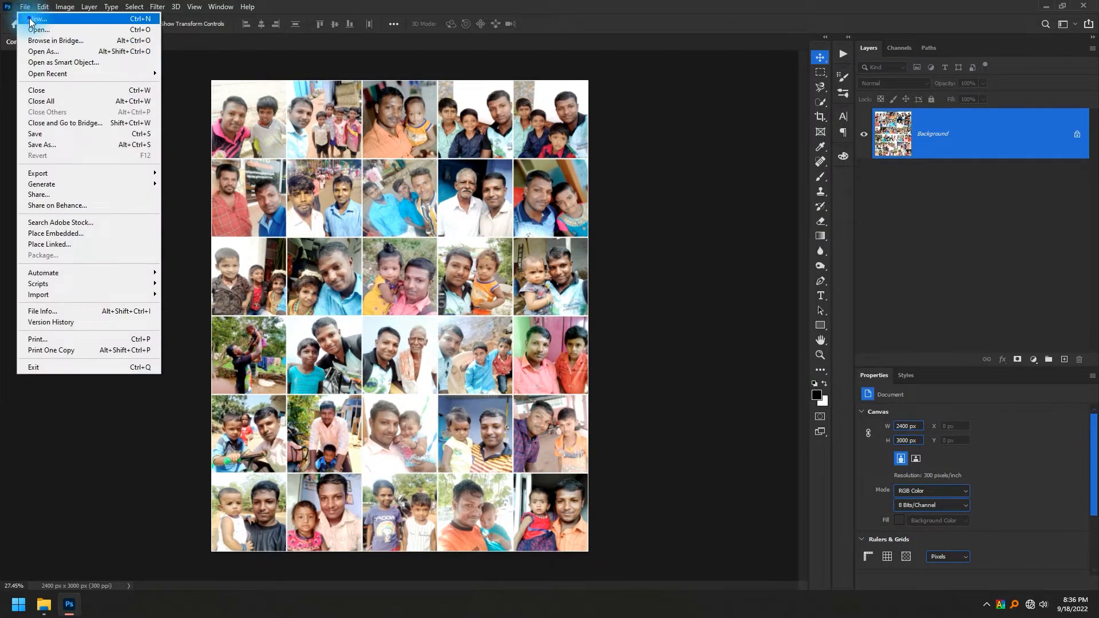
click(33, 18)
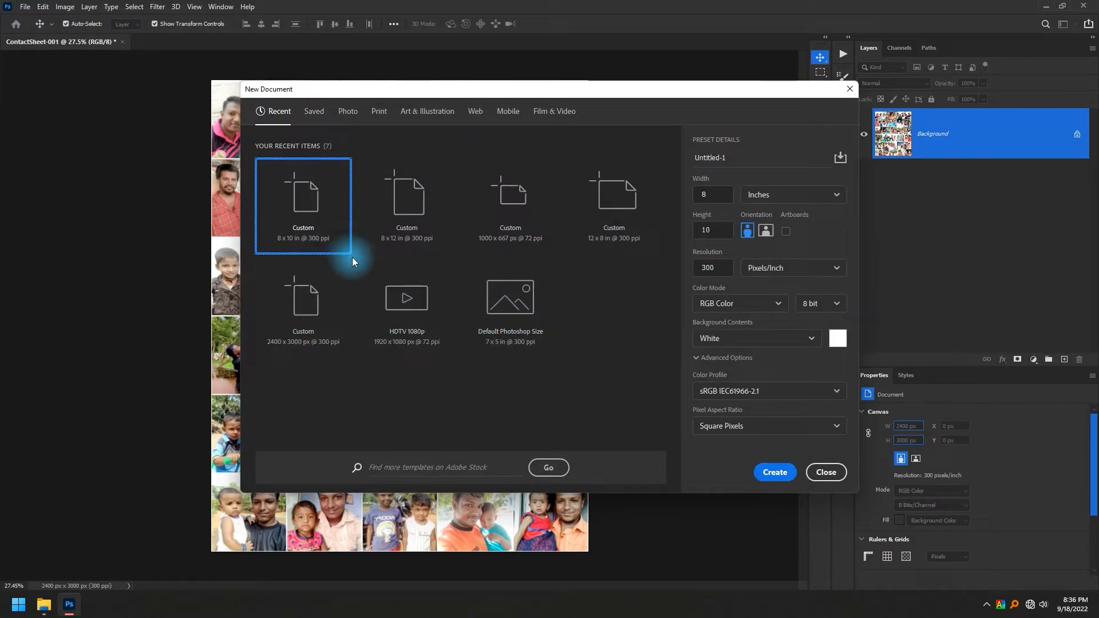
click(396, 227)
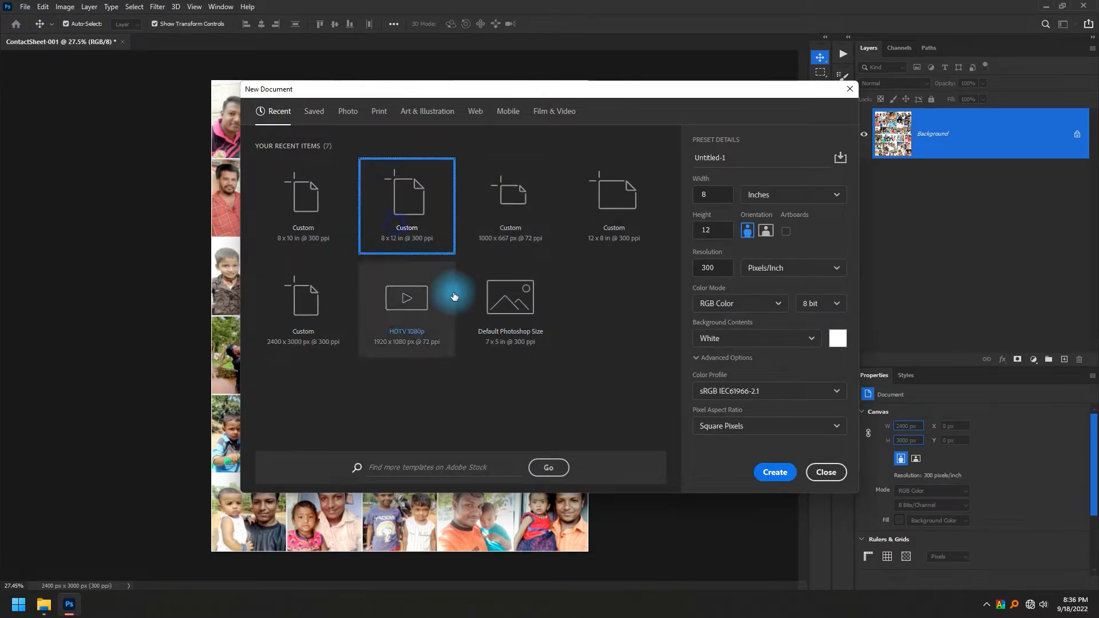
click(768, 474)
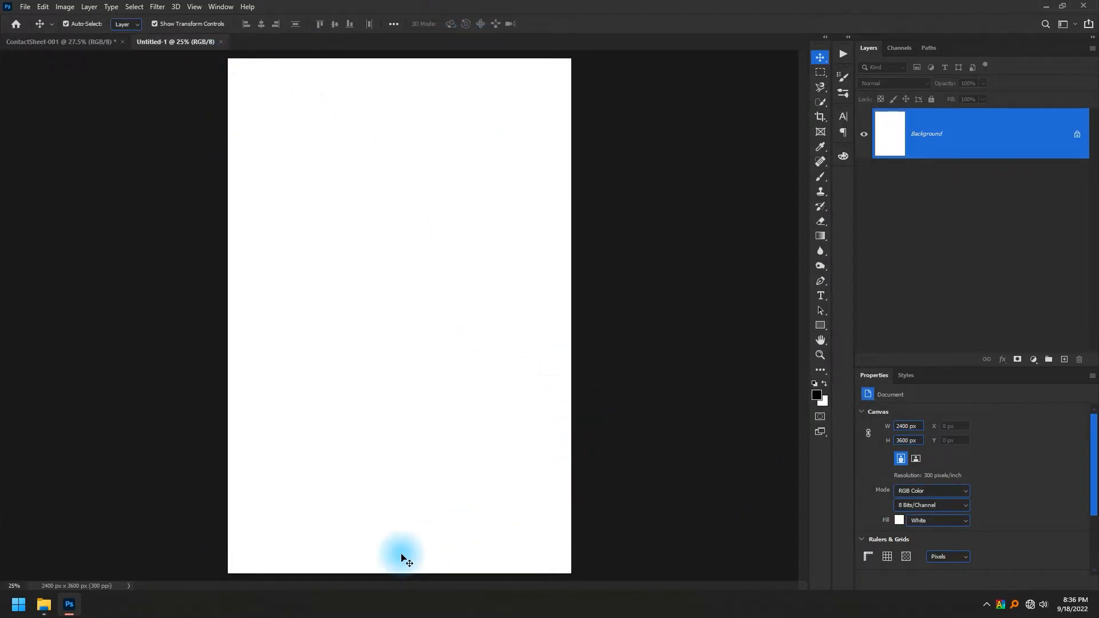
key(alt+Tab)
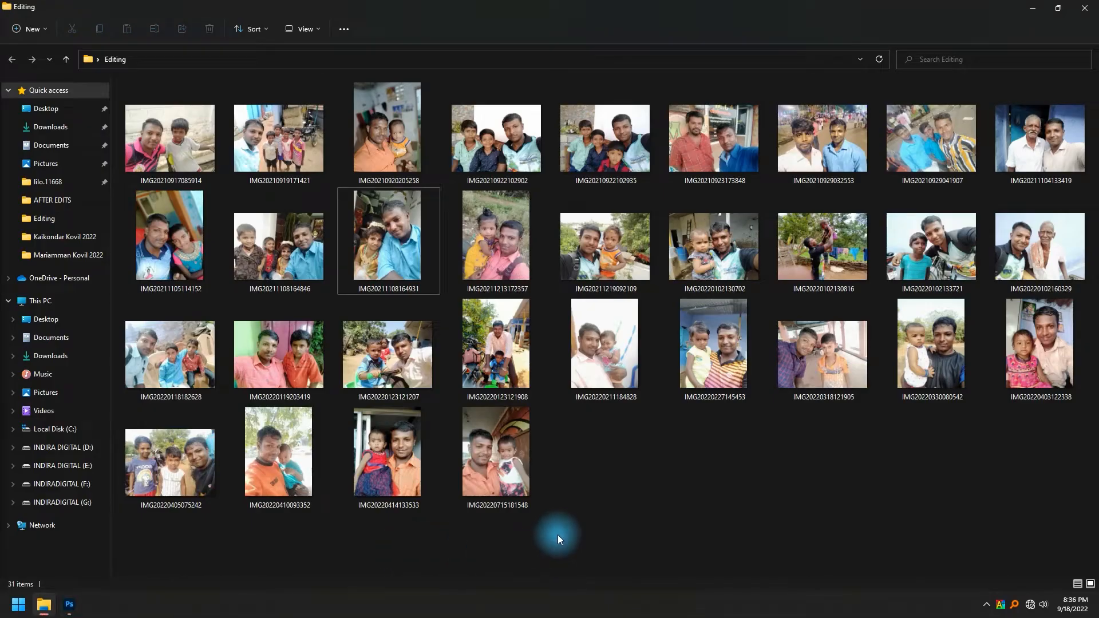
key(alt+Tab)
click(466, 381)
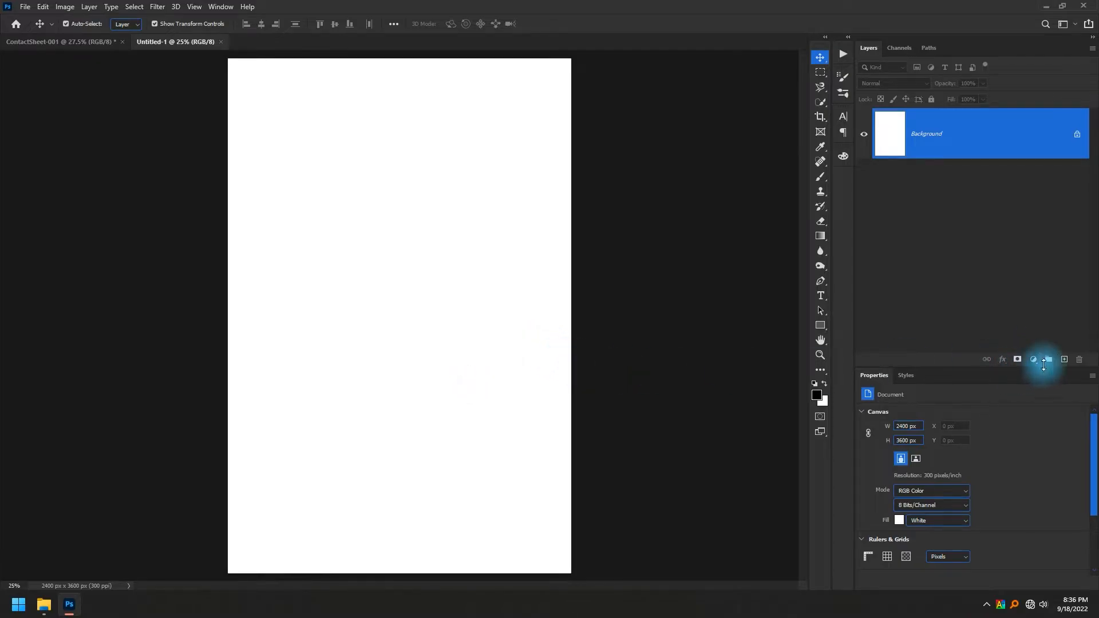
key(alt+Tab)
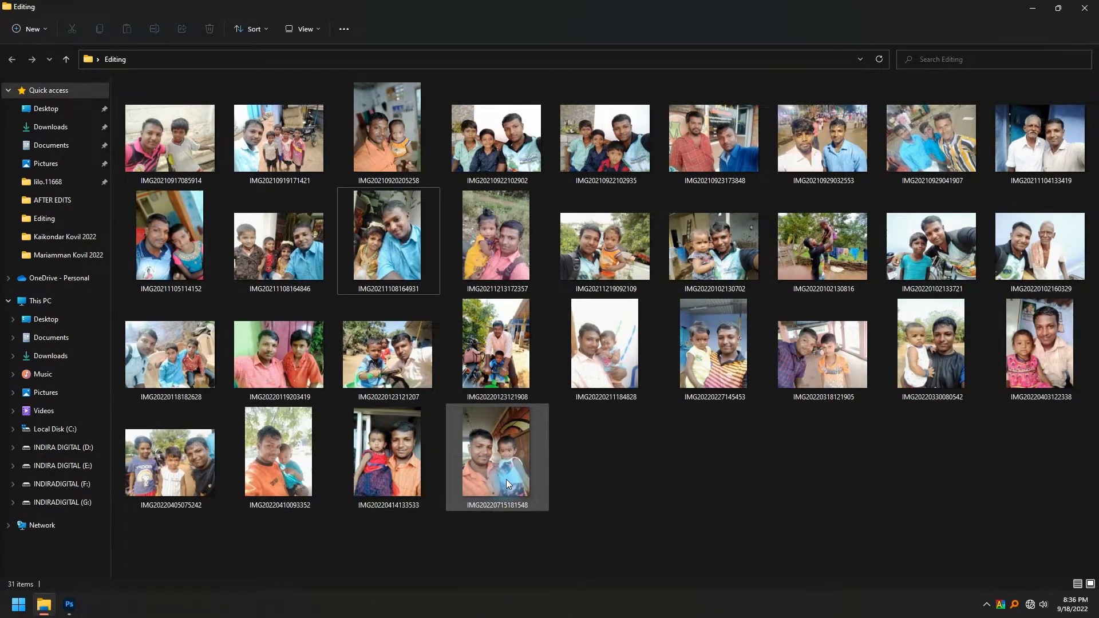
drag(481, 266, 502, 277)
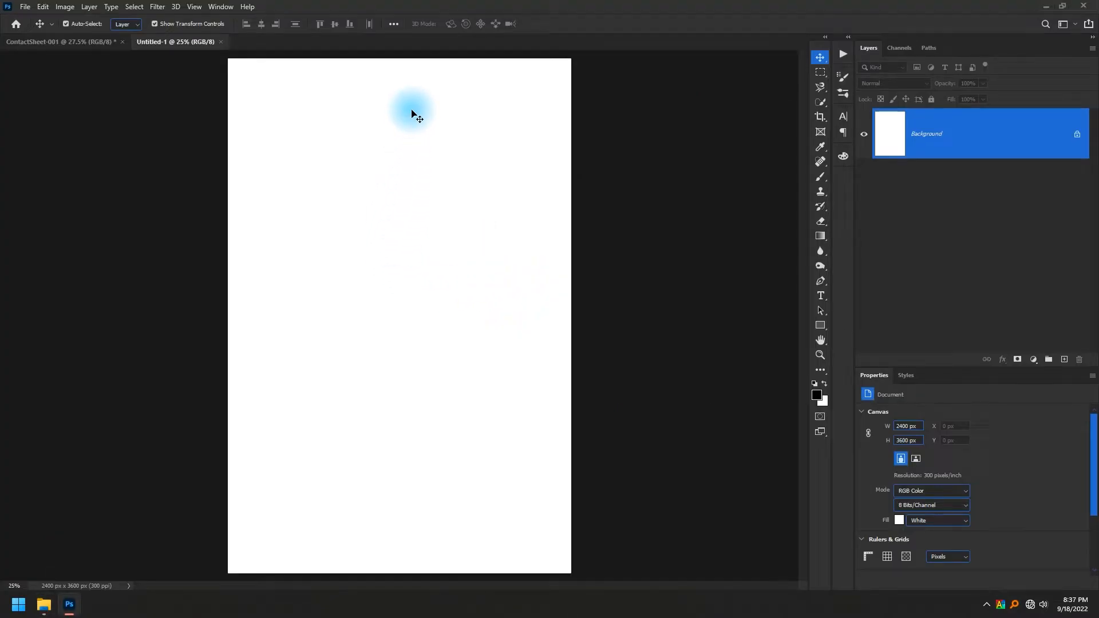
drag(412, 112, 424, 238)
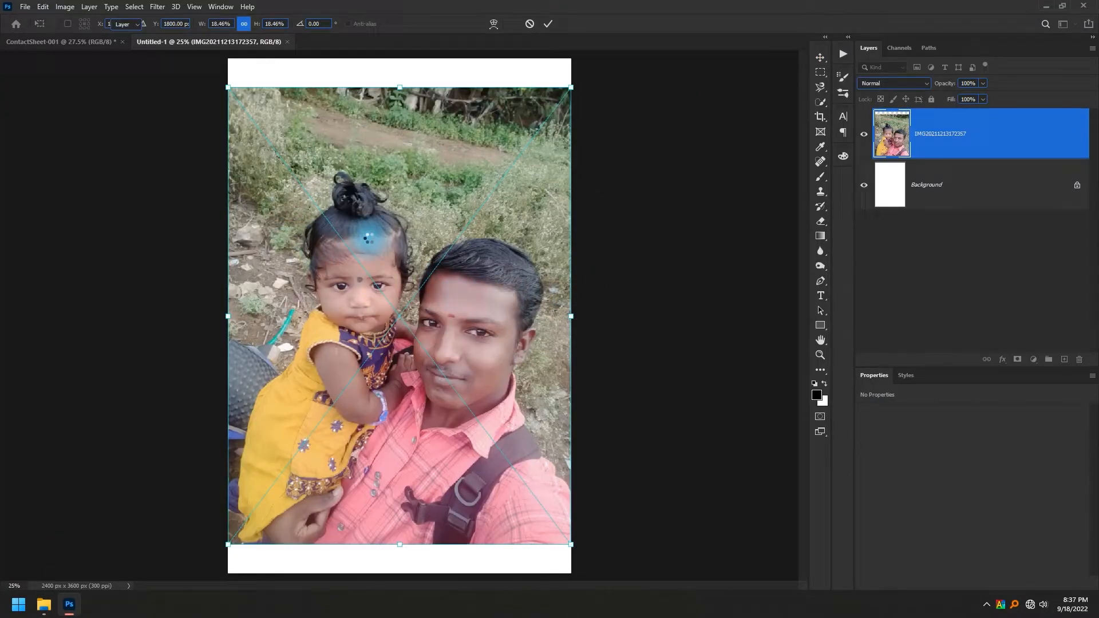
drag(400, 86, 409, 58)
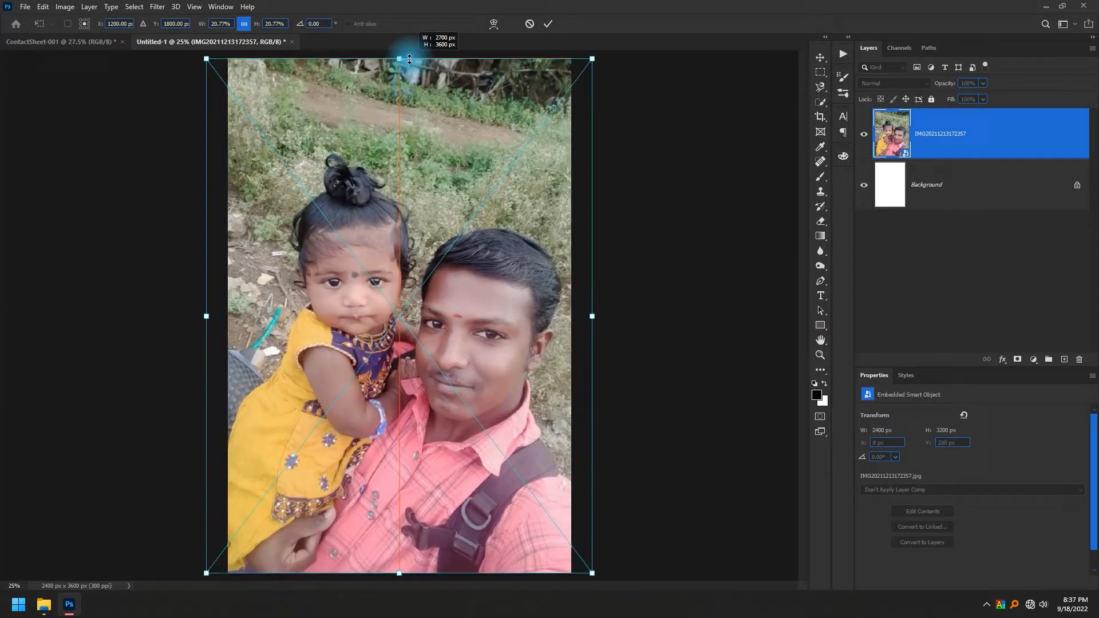
key(Return)
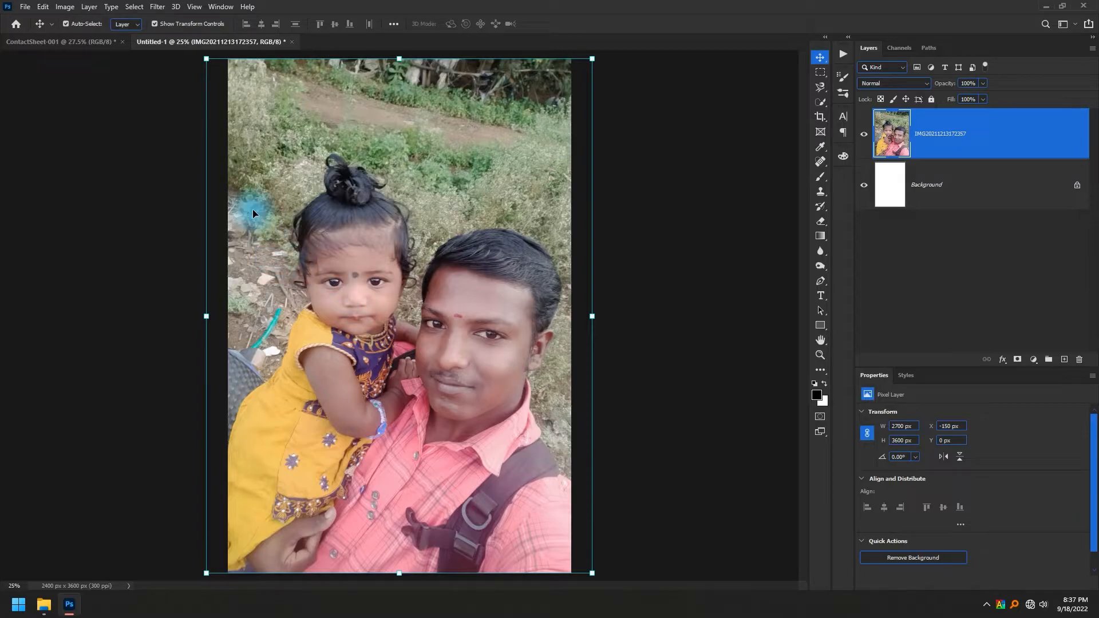
Switch to the Magic Wand tool and run Select Subject on the placed photo of the man and child
key(w)
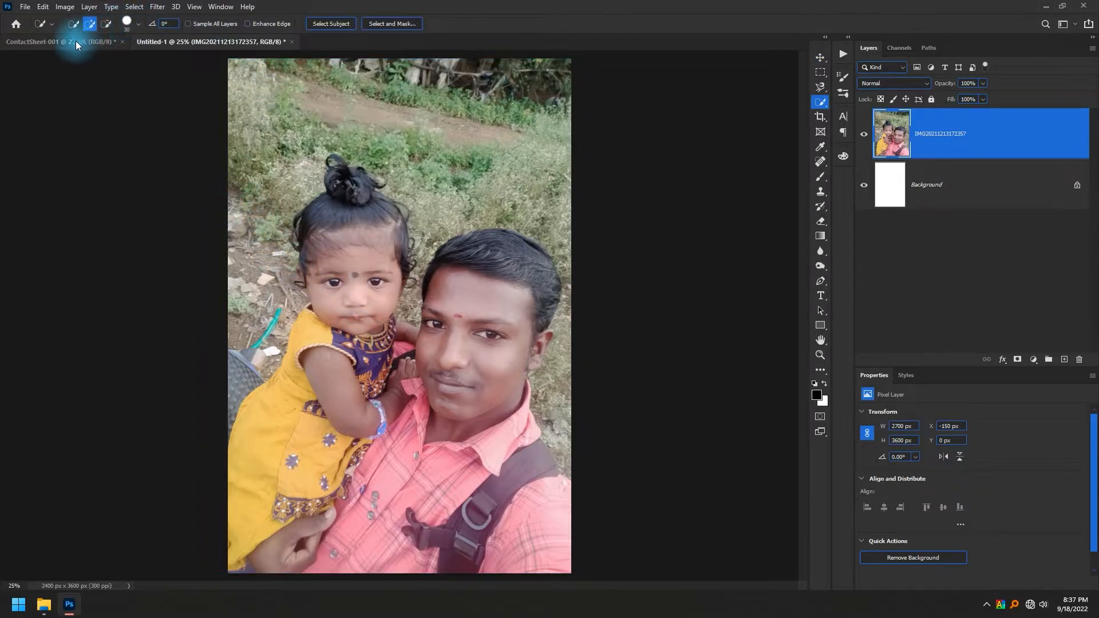
right_click(821, 102)
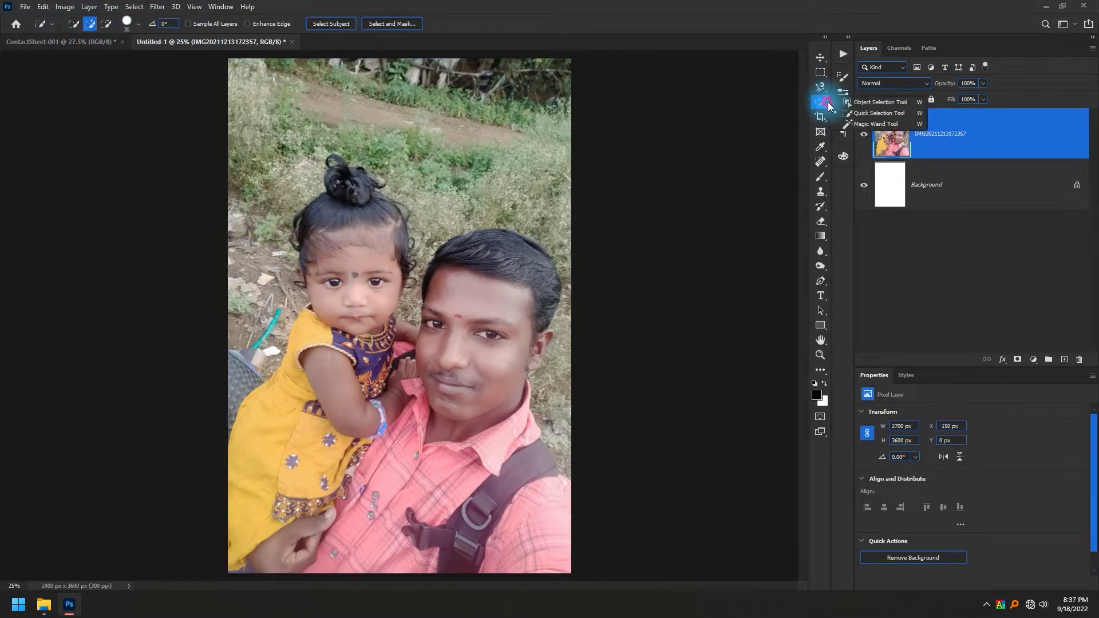
click(869, 127)
click(478, 24)
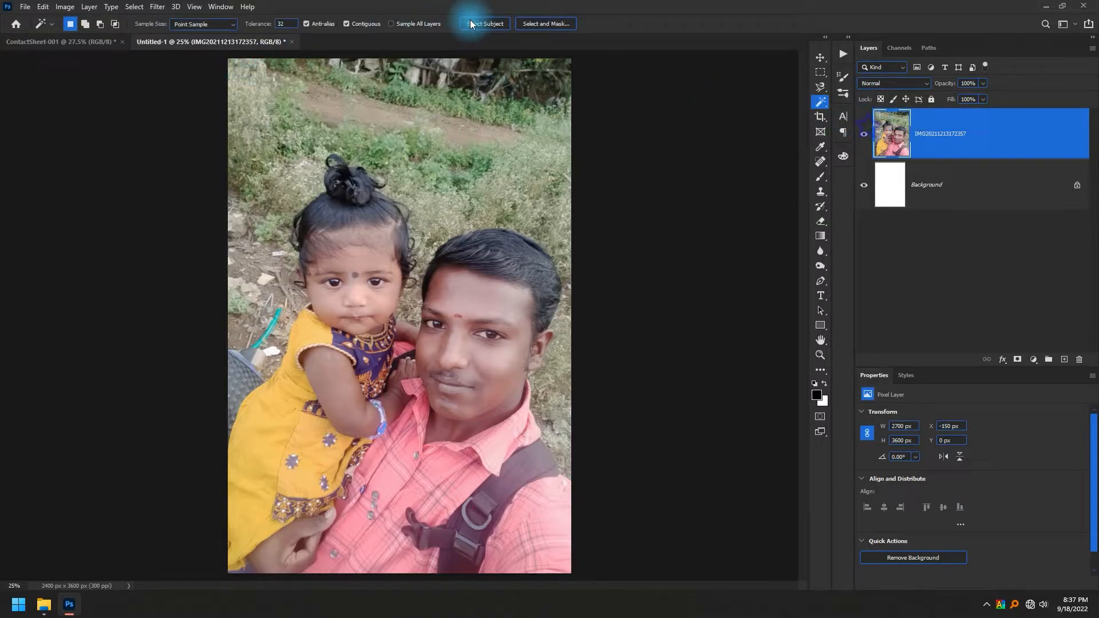
Select the man and child with Select Subject and subtract the background gap inside the child's hair loop using the Lasso
click(134, 7)
click(167, 138)
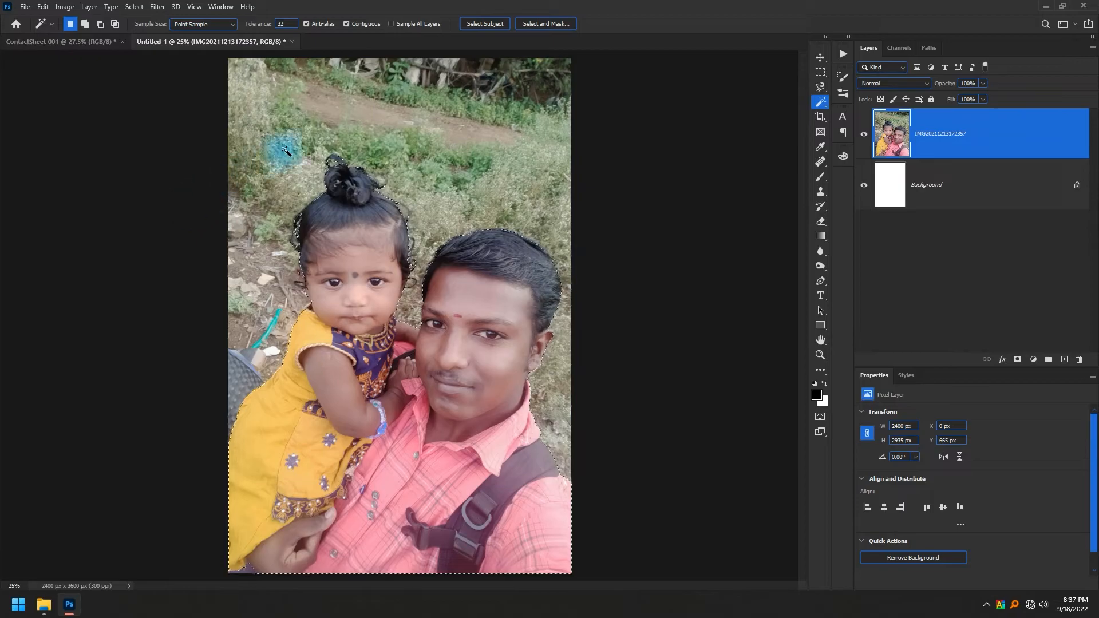
scroll(351, 171, up, 6)
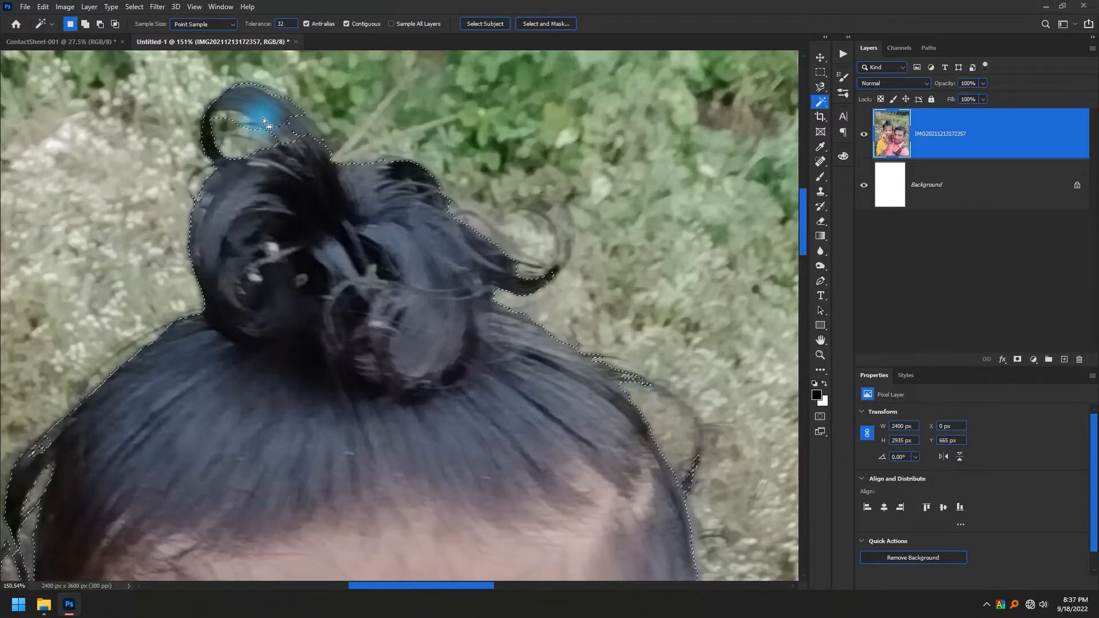
key(l)
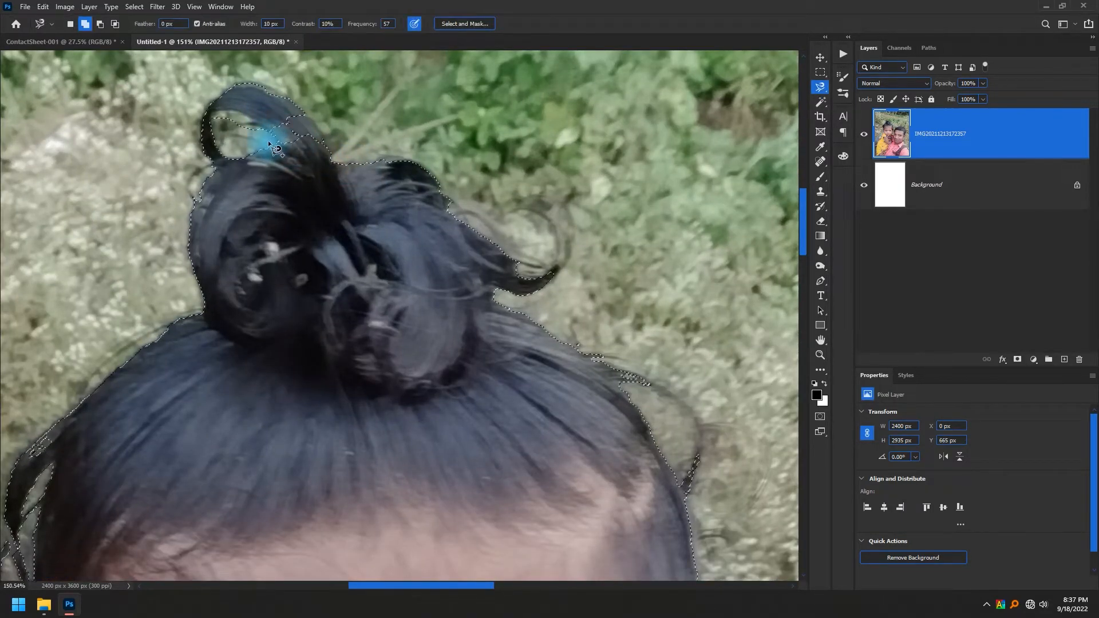
key(shift+l)
mouse_move(277, 137)
mouse_down()
mouse_move(316, 145)
mouse_move(312, 118)
mouse_move(278, 107)
mouse_move(246, 132)
mouse_move(263, 134)
mouse_move(213, 114)
mouse_up()
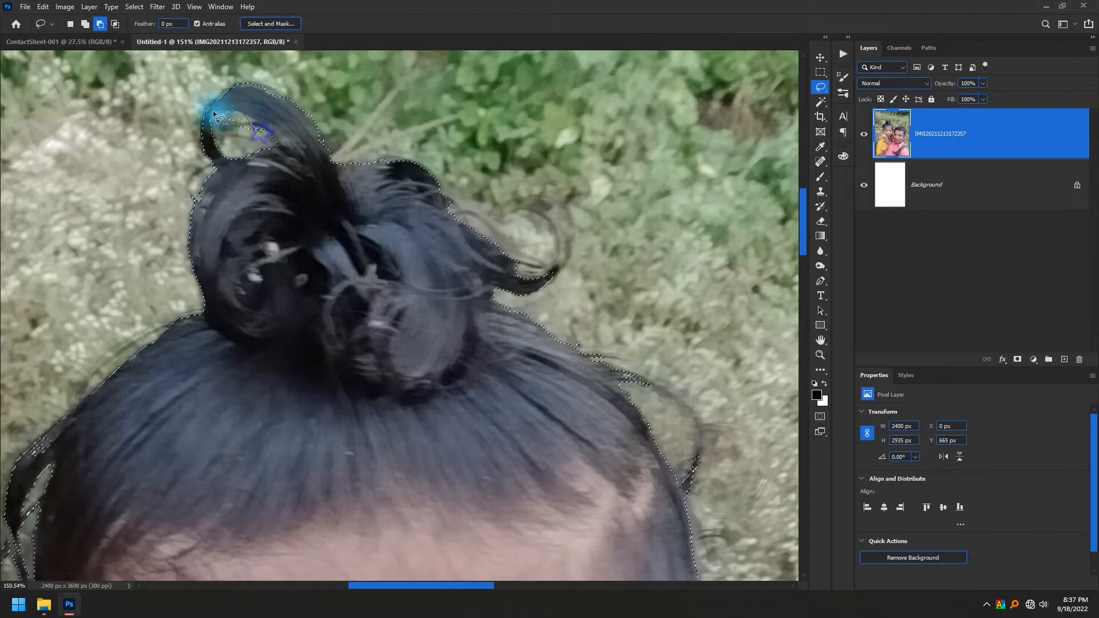
Touch up the selection edge beside the child's face with the Lasso and turn the selection into a layer mask
scroll(215, 275, down, 5)
scroll(171, 311, up, 6)
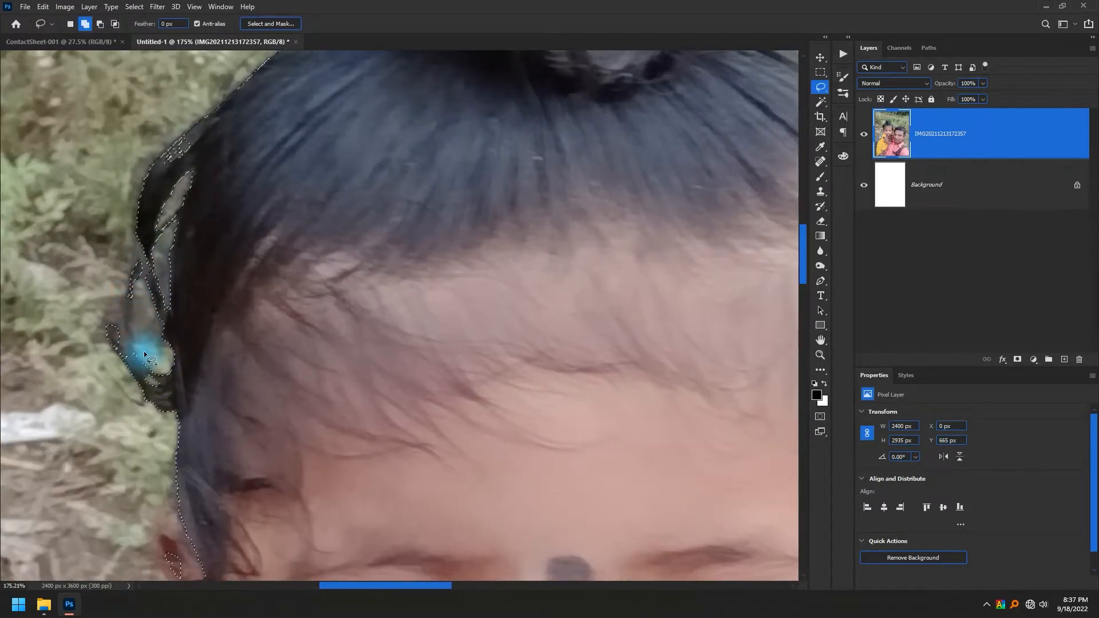
scroll(132, 241, down, 3)
scroll(133, 240, down, 2)
mouse_move(467, 408)
mouse_down()
mouse_move(309, 280)
mouse_move(319, 344)
mouse_move(360, 342)
mouse_move(322, 232)
mouse_move(344, 186)
mouse_move(425, 333)
mouse_up()
scroll(310, 280, down, 5)
scroll(538, 284, down, 1)
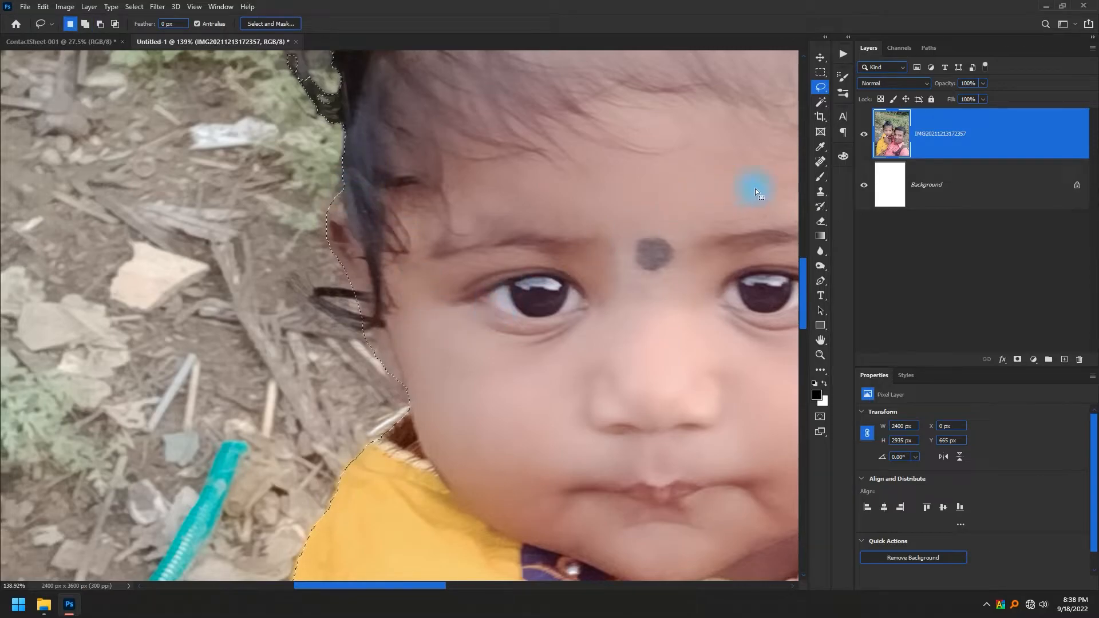
click(1017, 359)
scroll(464, 239, down, 2)
scroll(464, 239, down, 5)
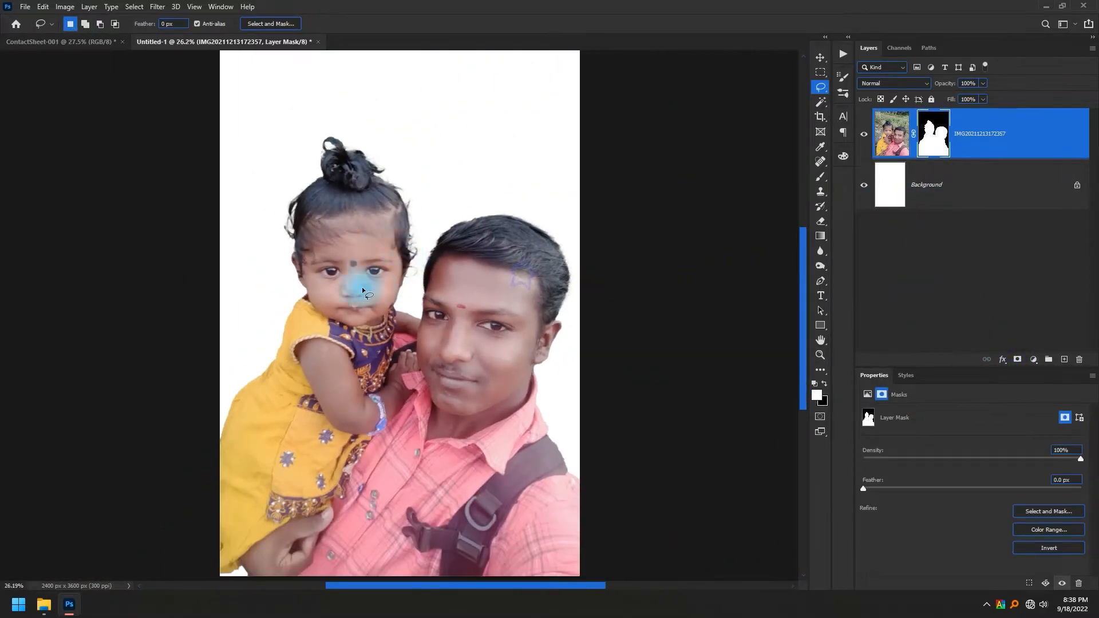
Apply Levels to the photo itself rather than its mask, with input levels 28, 1.05 and 237
click(1038, 361)
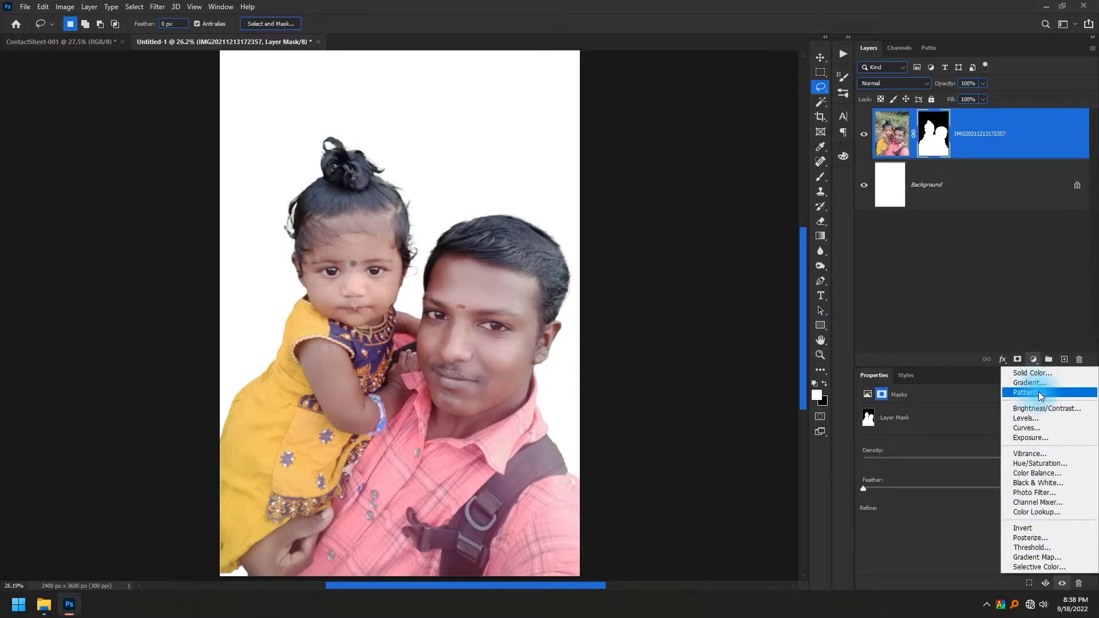
click(1006, 258)
click(892, 133)
click(499, 265)
key(ctrl+l)
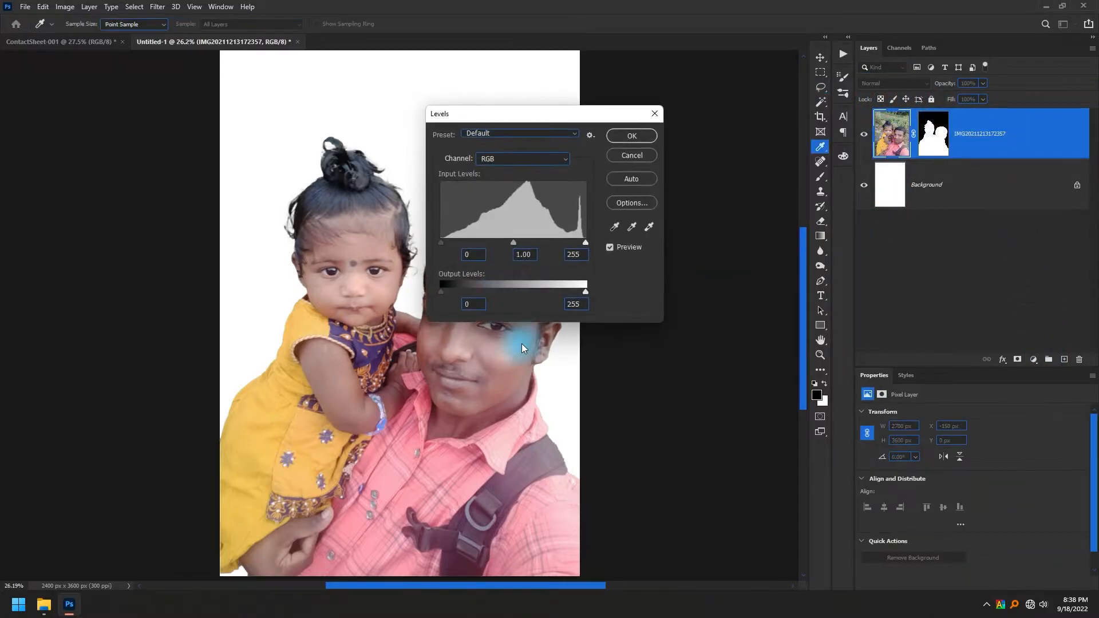
drag(514, 113, 590, 106)
drag(522, 239, 527, 239)
drag(593, 238, 589, 238)
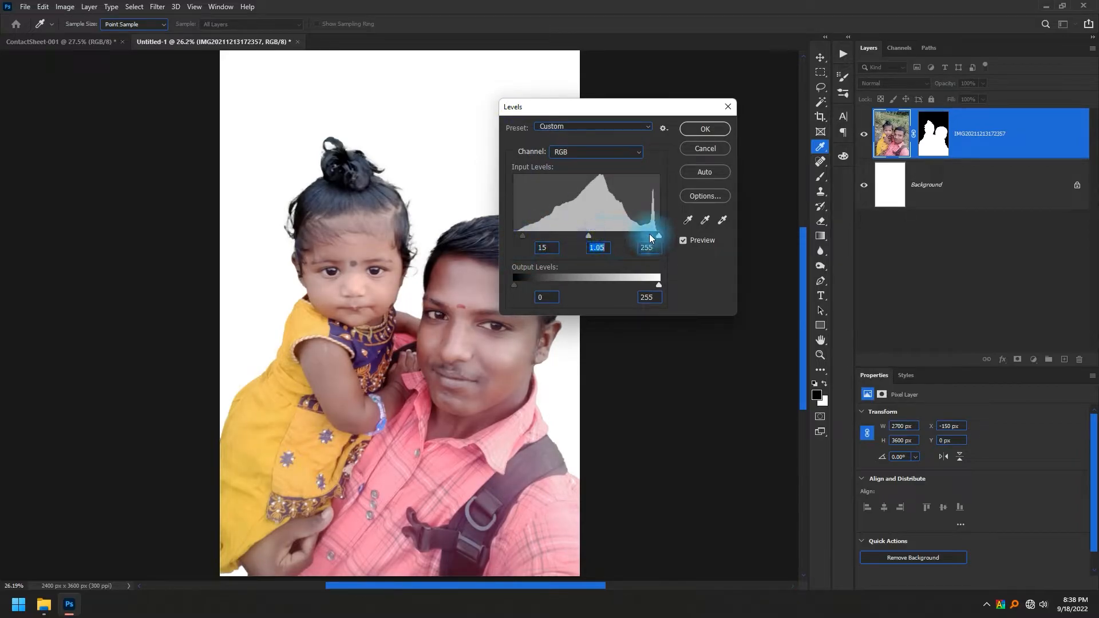
drag(524, 239, 531, 235)
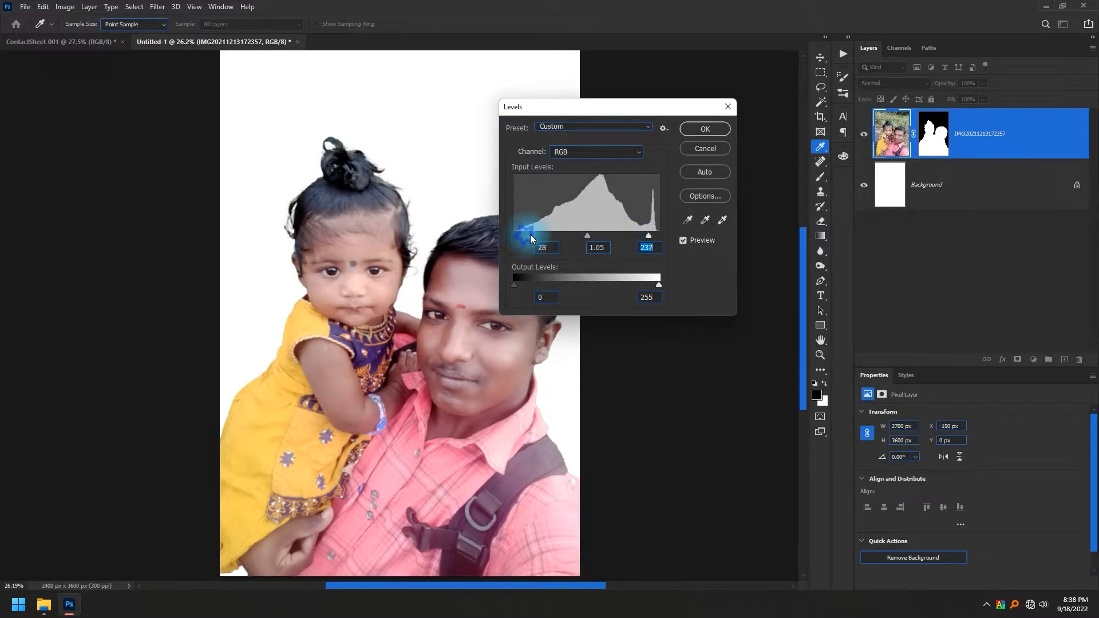
key(Return)
Raise the photo's saturation to +24 with Hue/Saturation
key(ctrl+u)
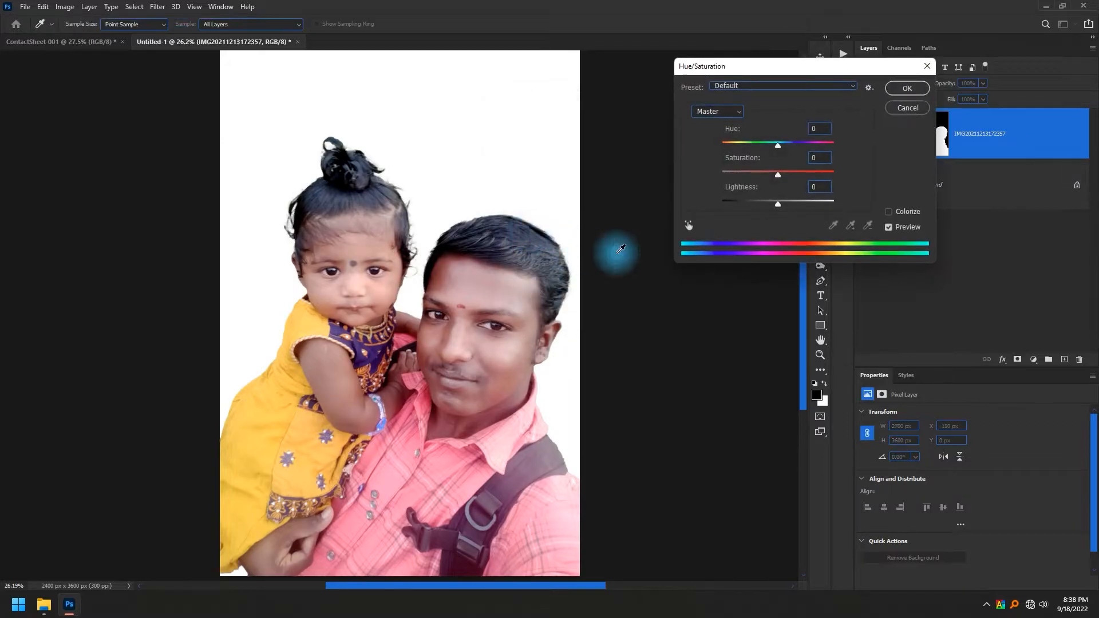
drag(772, 182, 790, 179)
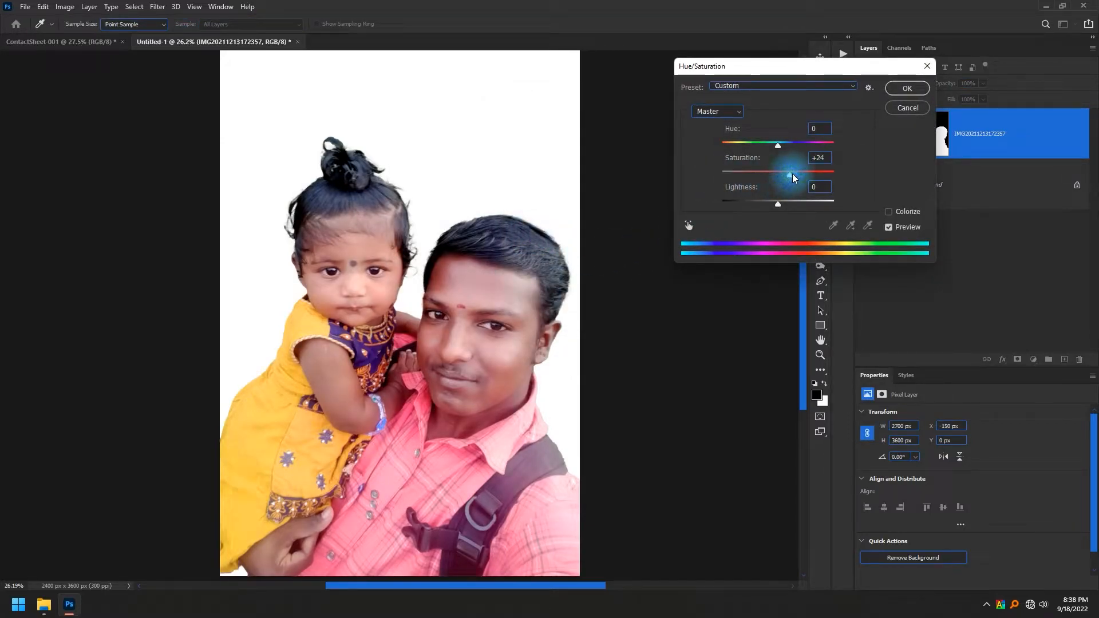
key(Return)
Shift the photo's midtones toward cyan and green with Color Balance
key(ctrl+b)
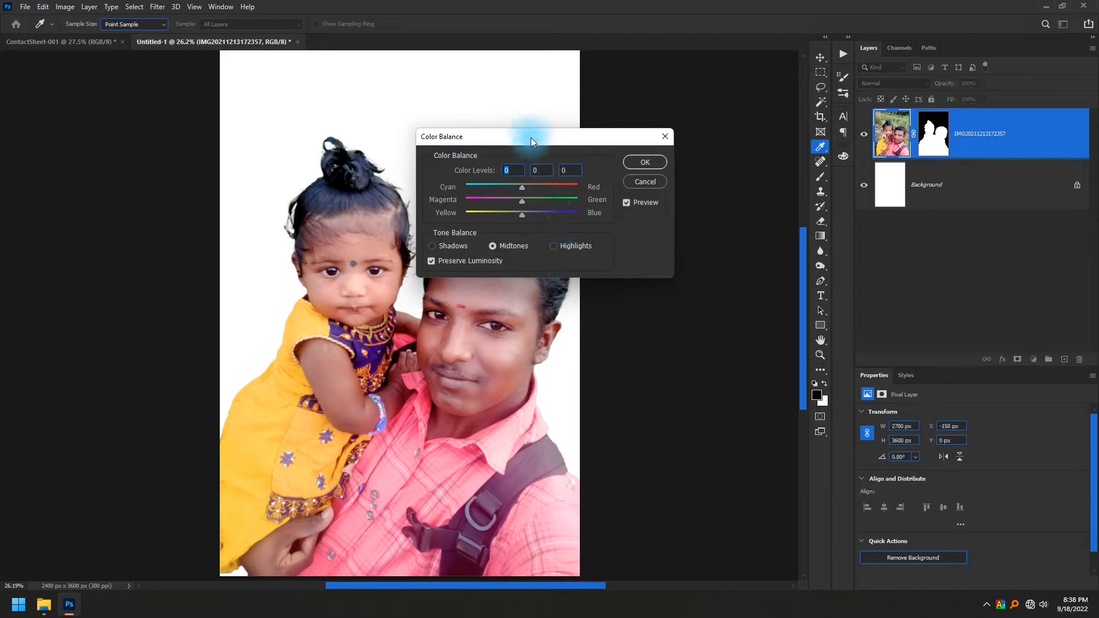
drag(577, 135, 628, 136)
scroll(596, 209, down, 12)
key(Tab)
scroll(596, 221, up, 12)
key(Tab)
key(Return)
key(l)
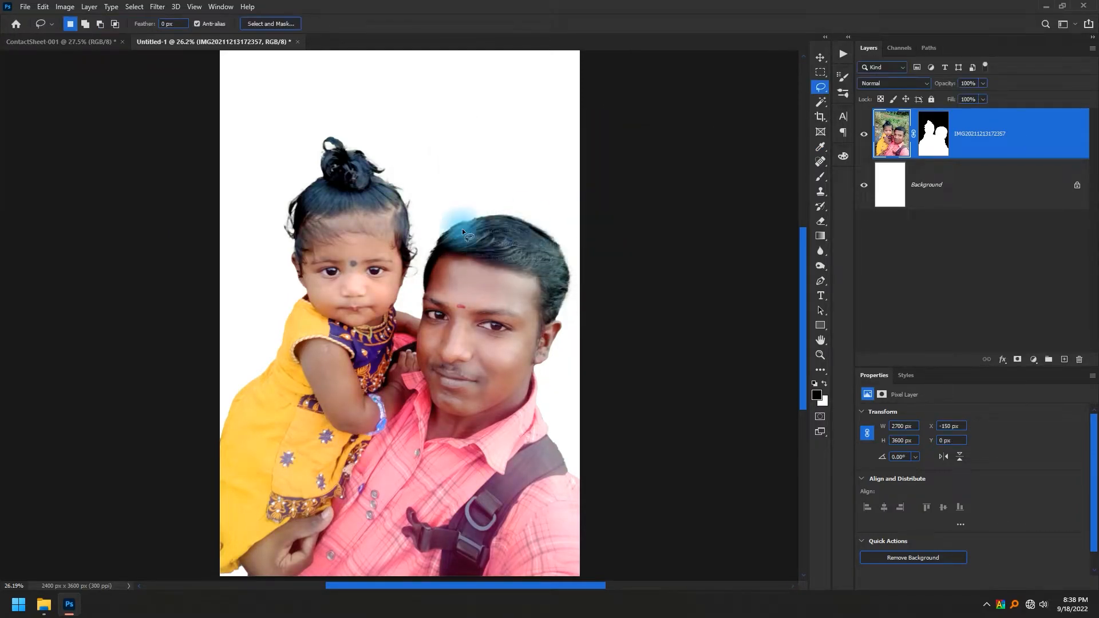
Add a Pattern fill layer above the masked photo and show the available patterns as large thumbnails in an enlarged picker
click(1032, 361)
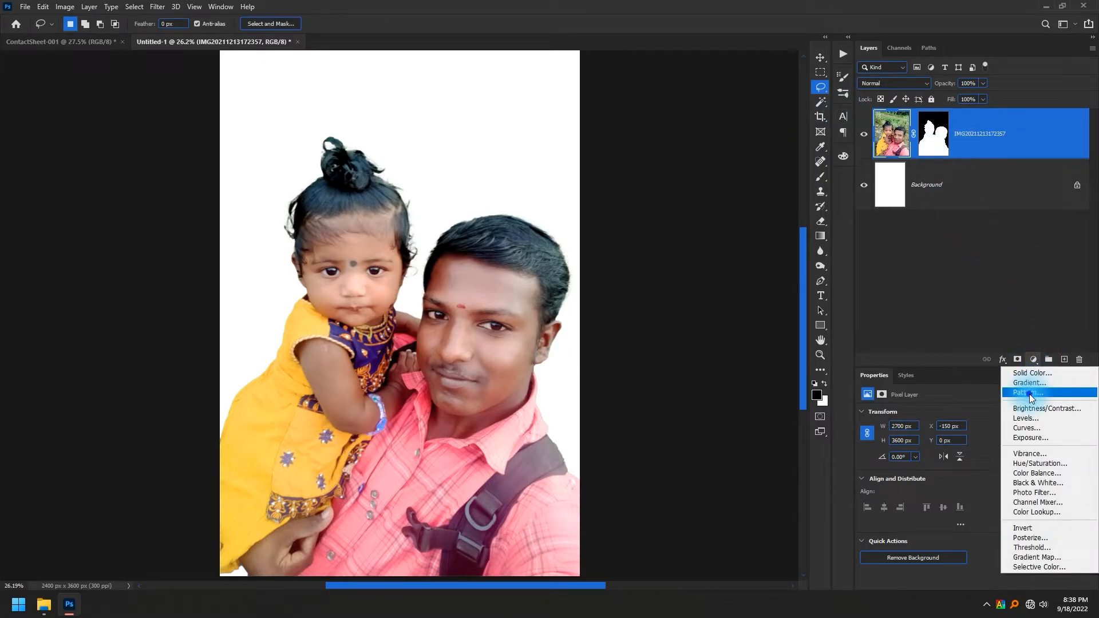
click(1029, 394)
drag(474, 156, 587, 160)
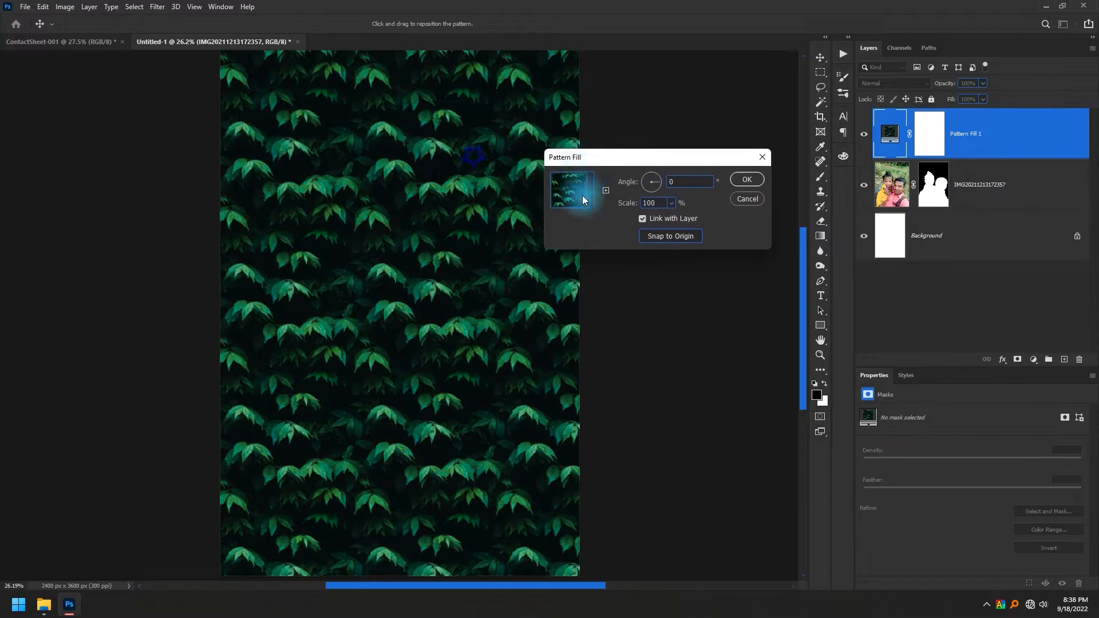
click(589, 190)
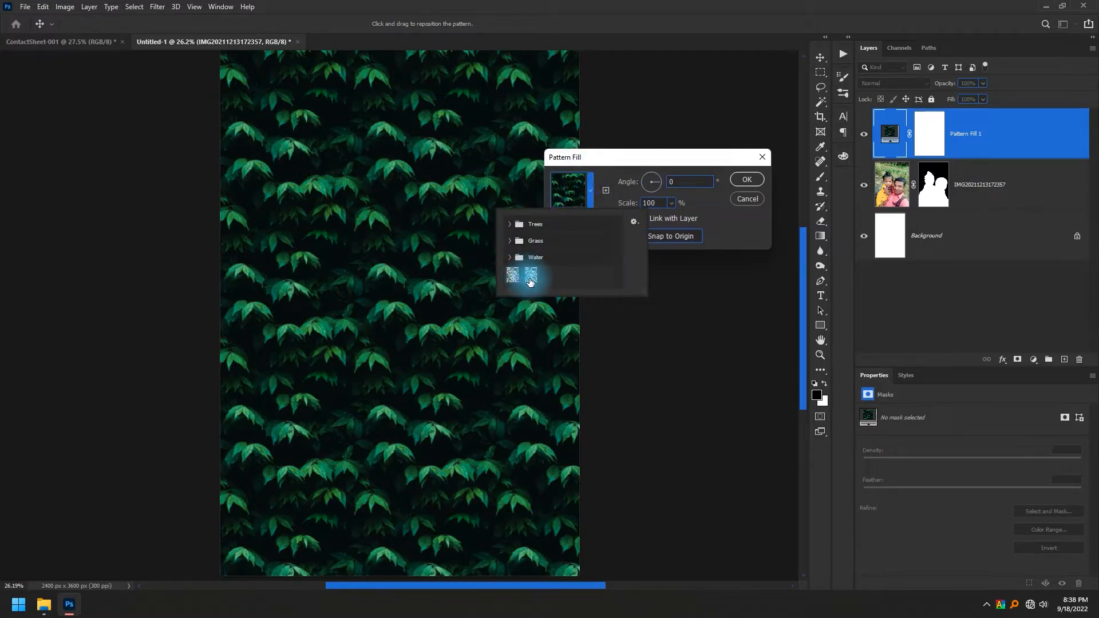
click(630, 220)
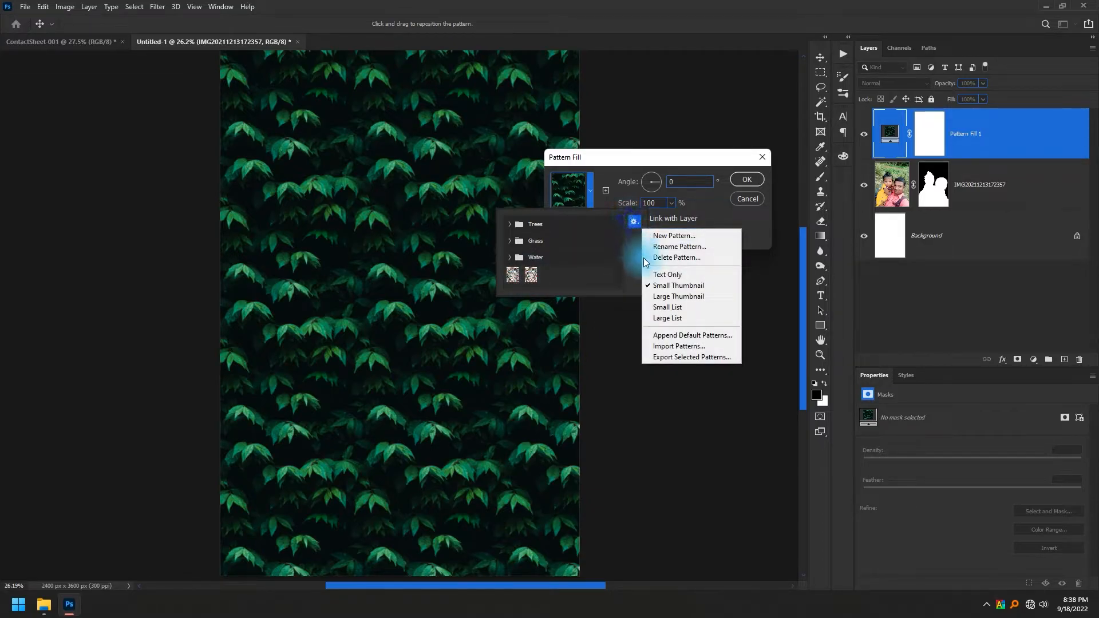
click(668, 298)
drag(643, 291, 694, 393)
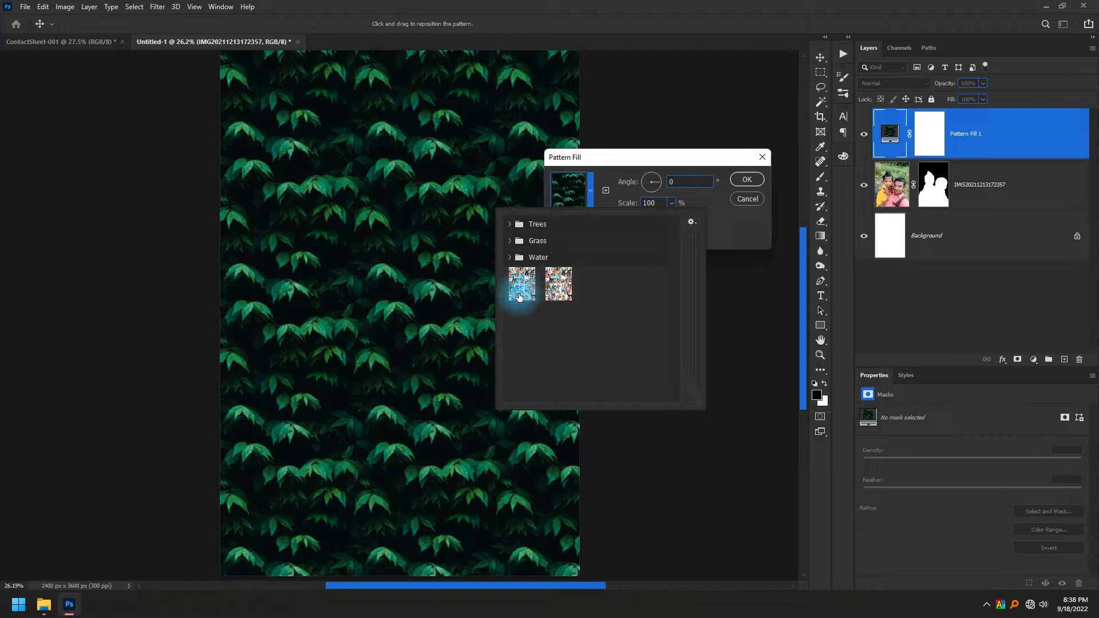
Compare the two contact sheet patterns and apply the second one to the fill layer at 100% scale
drag(514, 295, 558, 292)
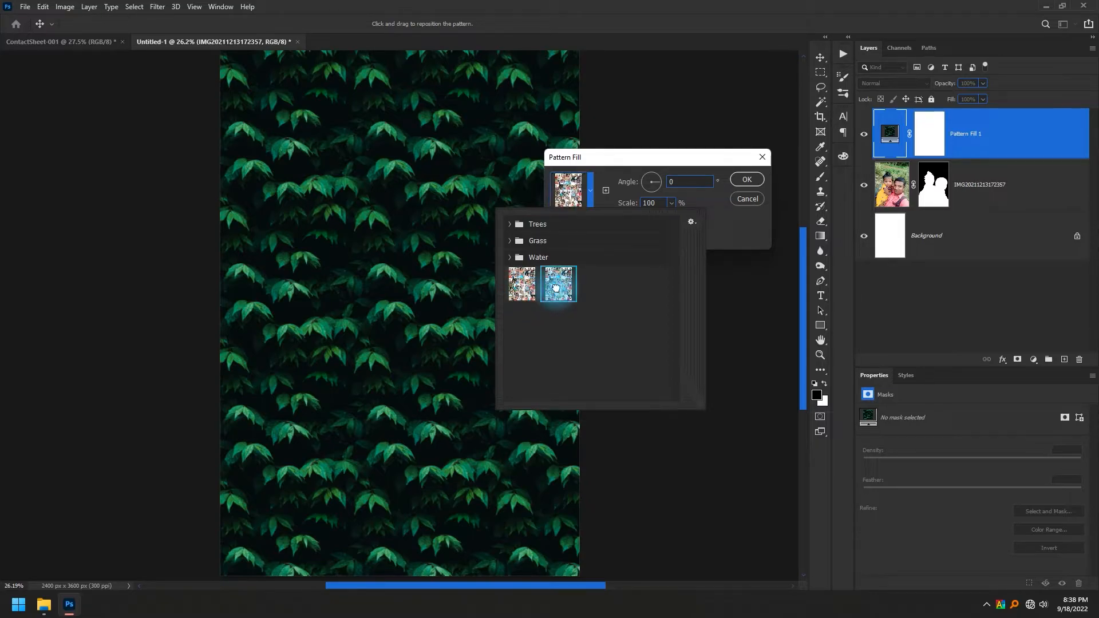
click(556, 288)
click(514, 291)
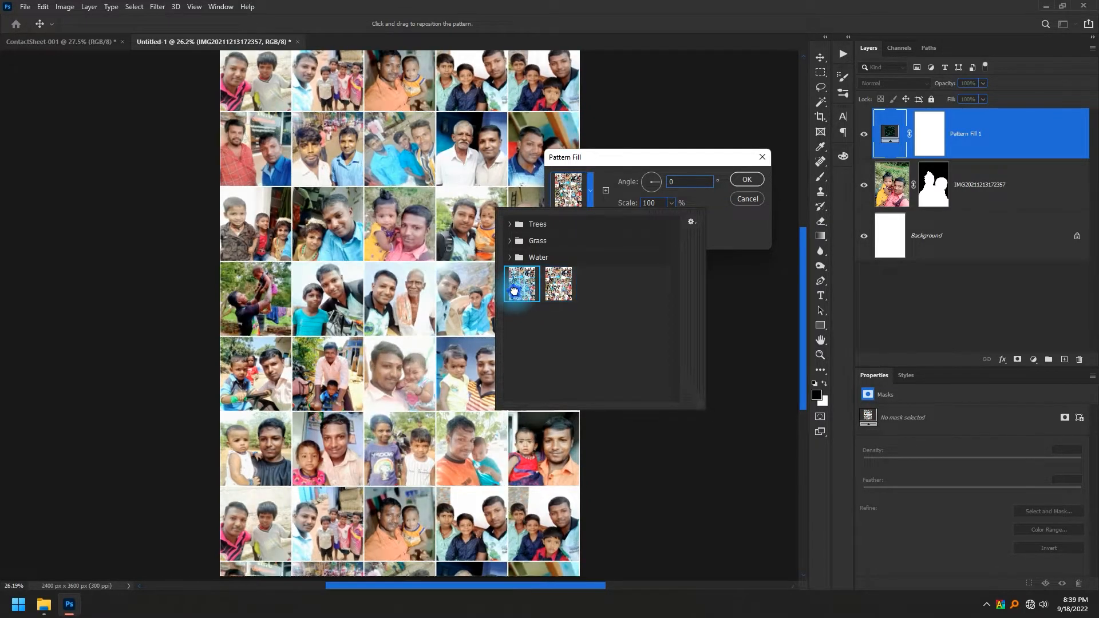
drag(514, 292, 559, 290)
click(559, 291)
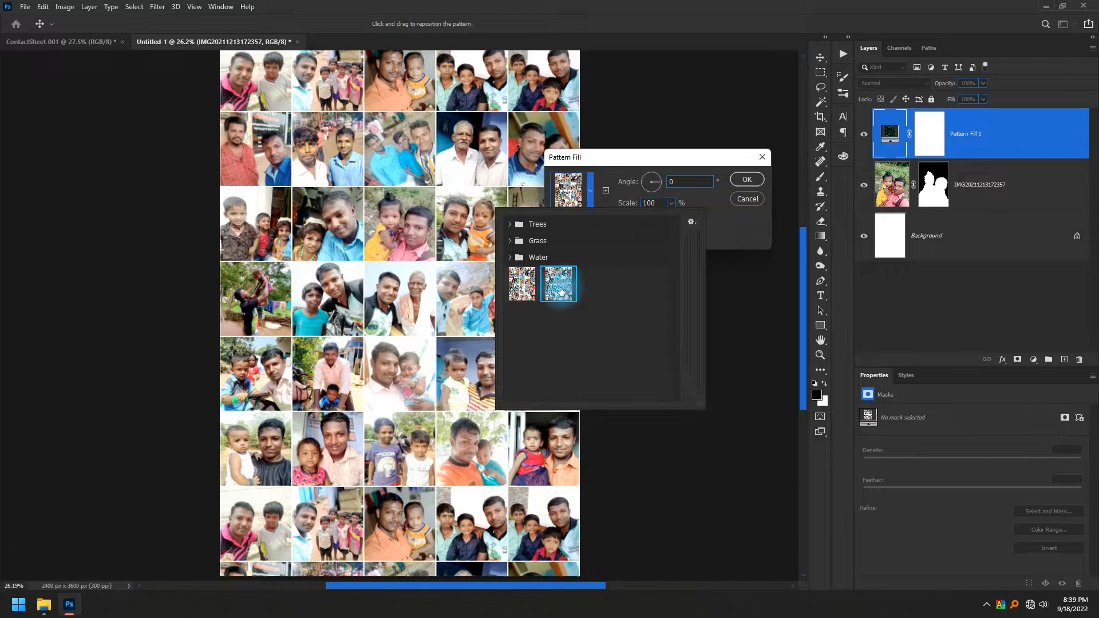
click(710, 202)
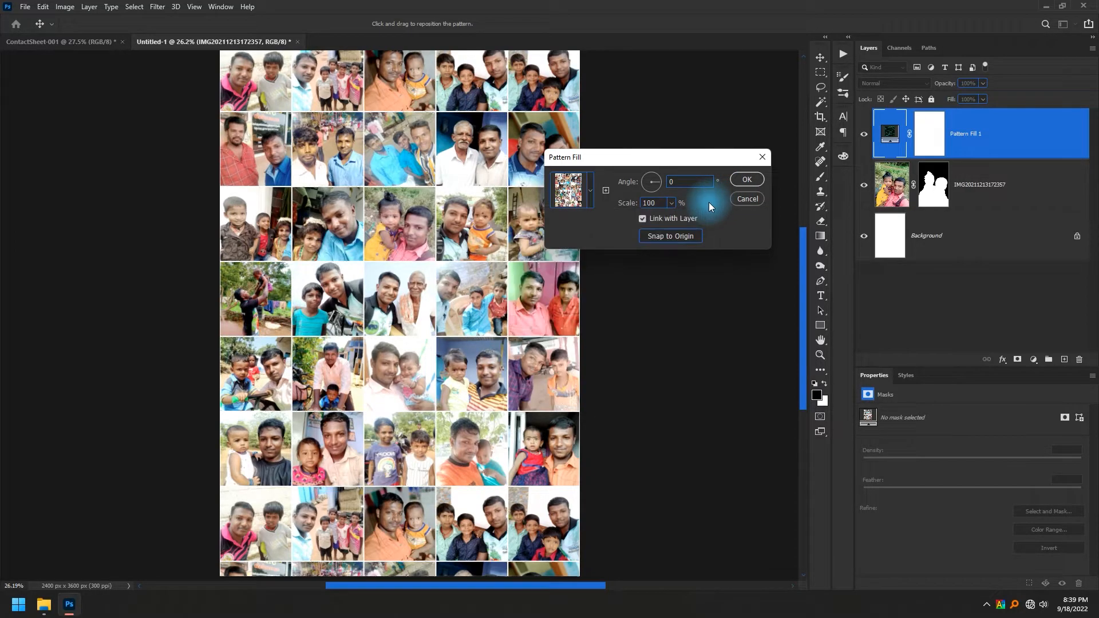
click(746, 179)
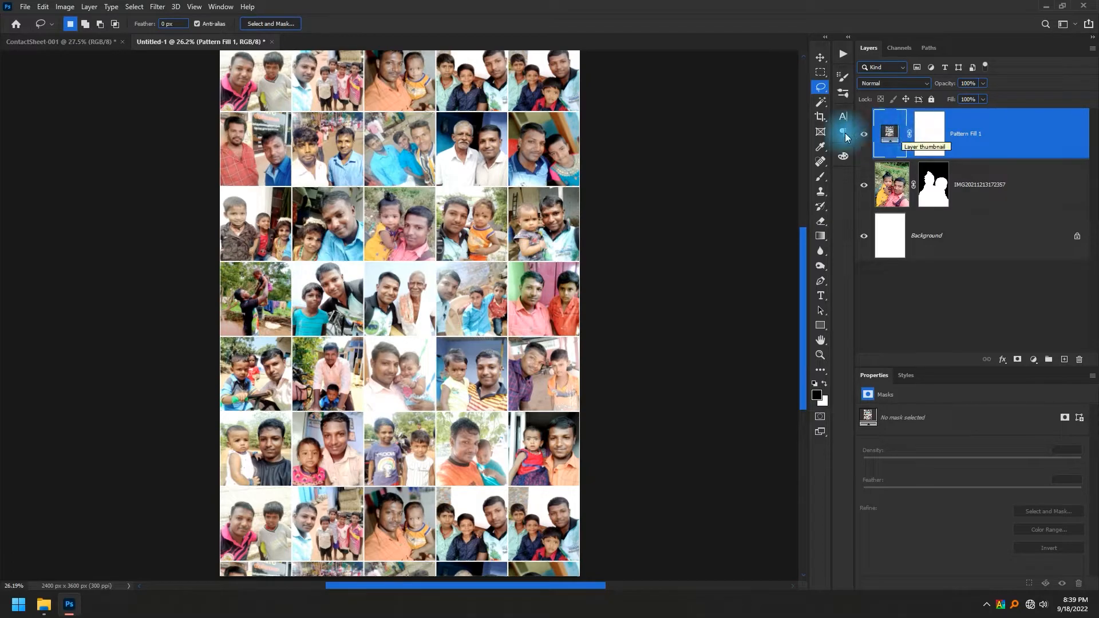
Reduce the scale of the contact sheet pattern fill to 55% so that whole photos fit the canvas edges
key(ctrl+minus)
key(ctrl+minus)
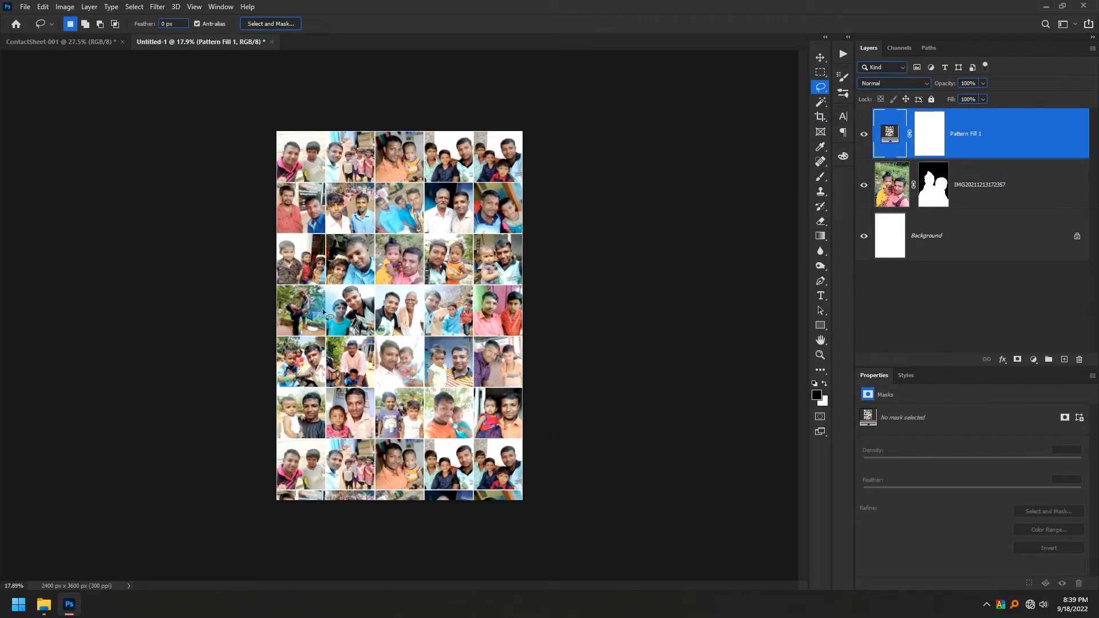
key(ctrl+plus)
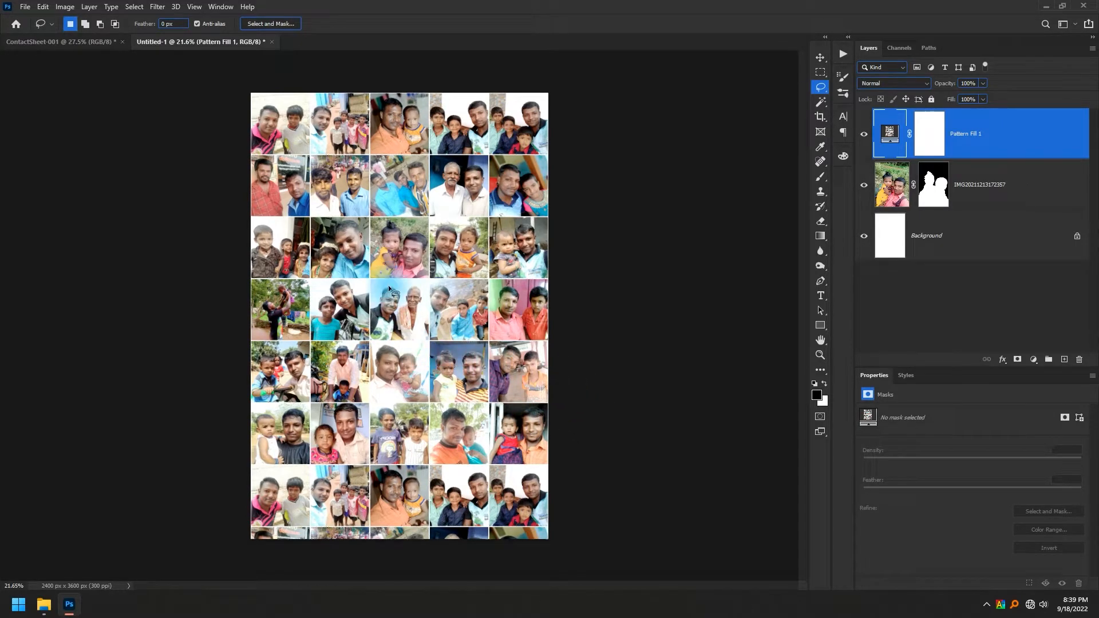
double_click(890, 135)
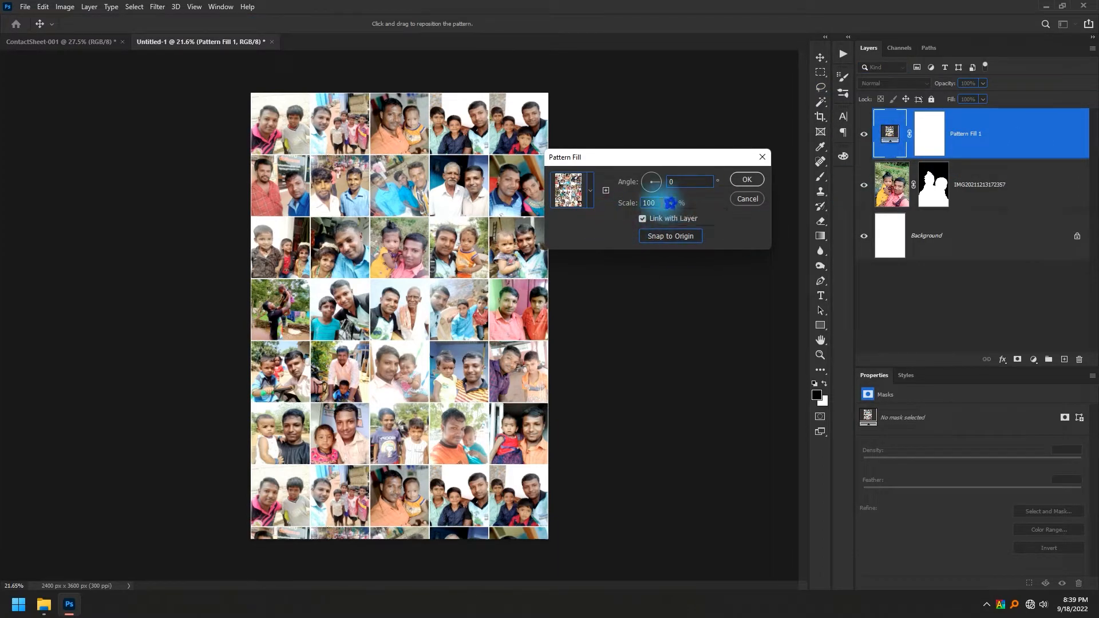
scroll(658, 203, down, 20)
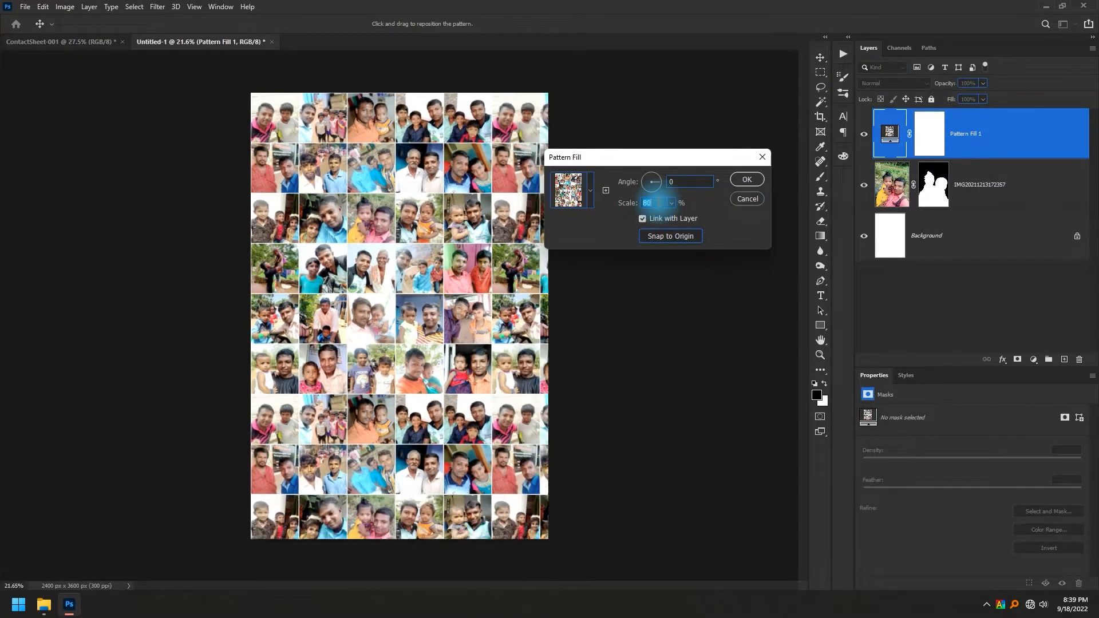
scroll(651, 202, down, 9)
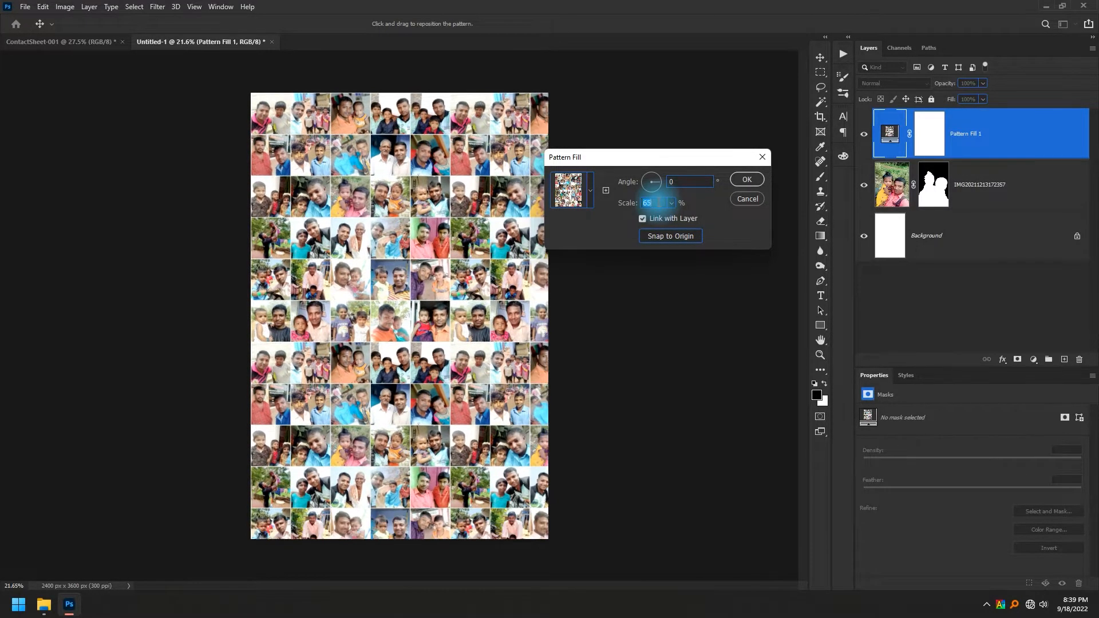
scroll(652, 203, down, 2)
scroll(653, 202, up, 2)
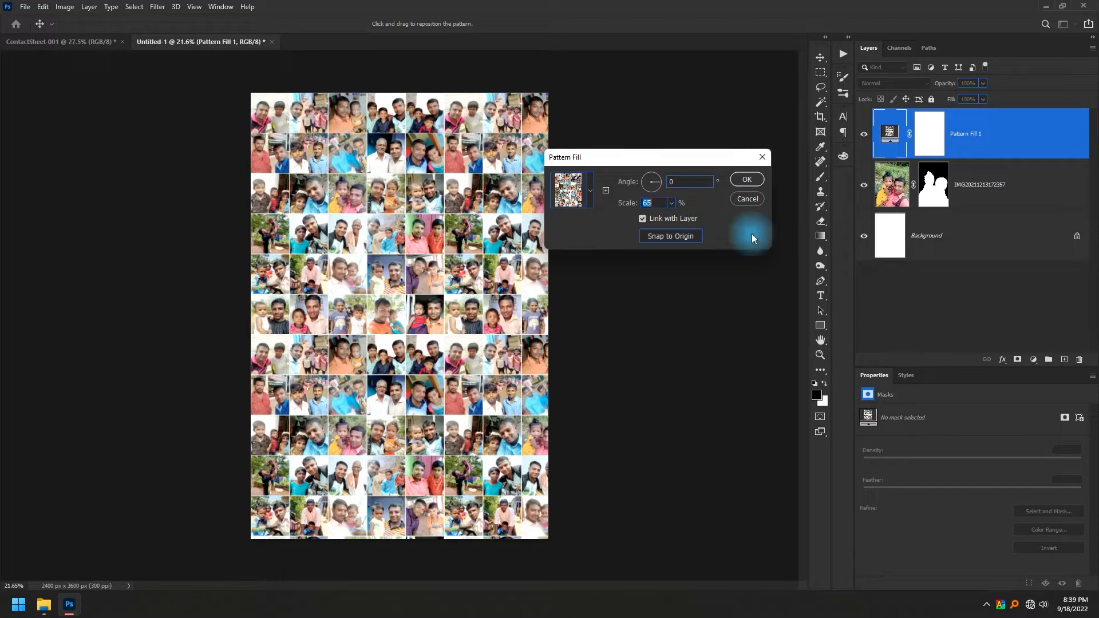
scroll(653, 202, down, 4)
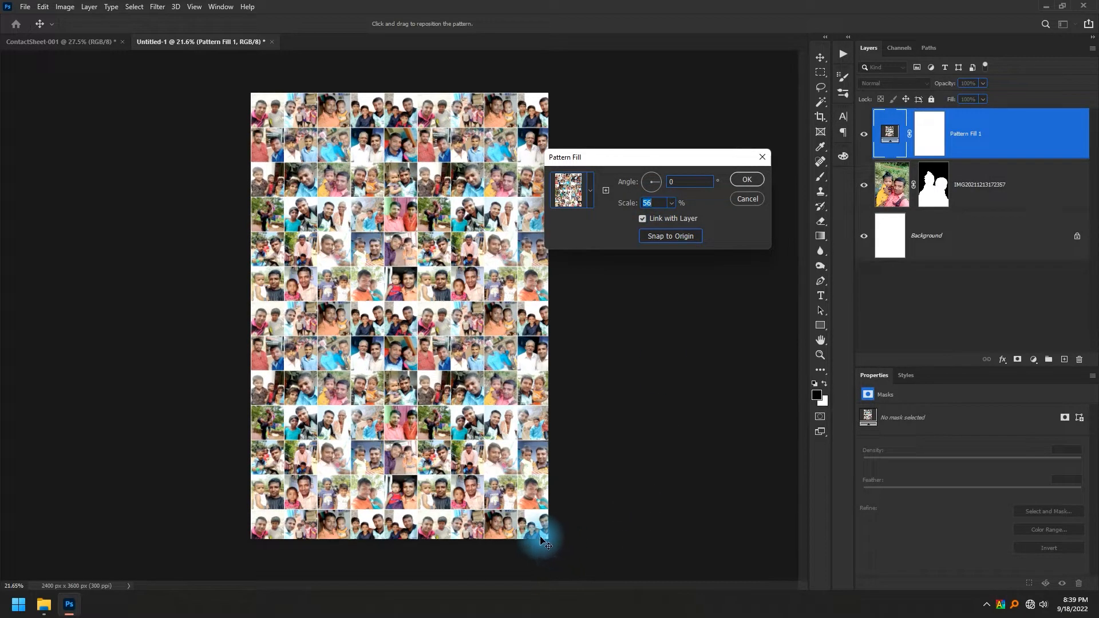
key(Down)
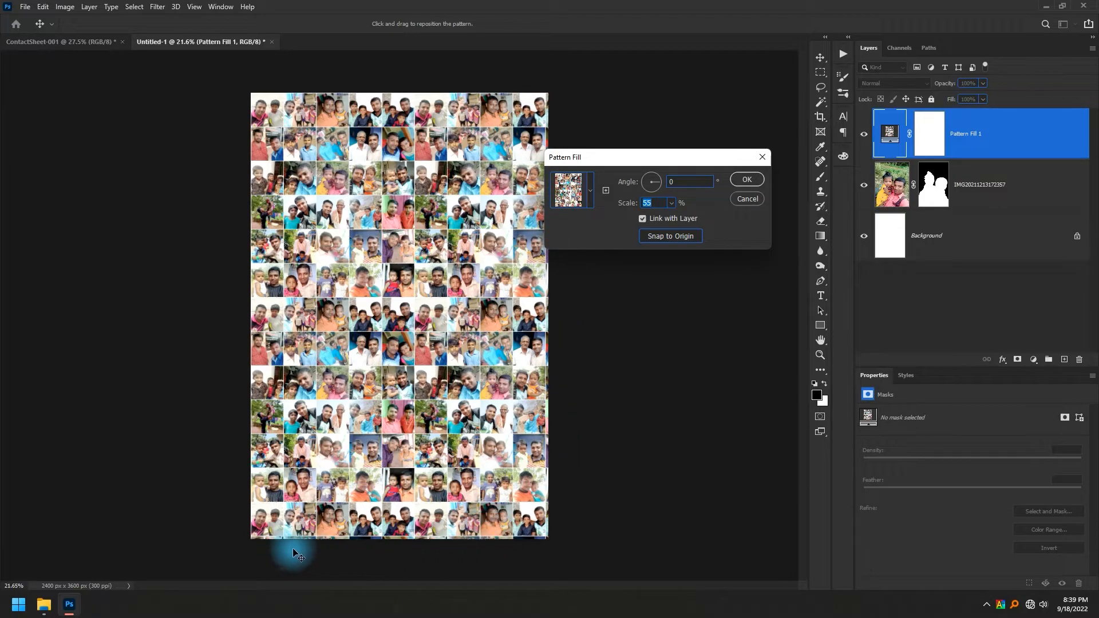
drag(647, 157, 707, 157)
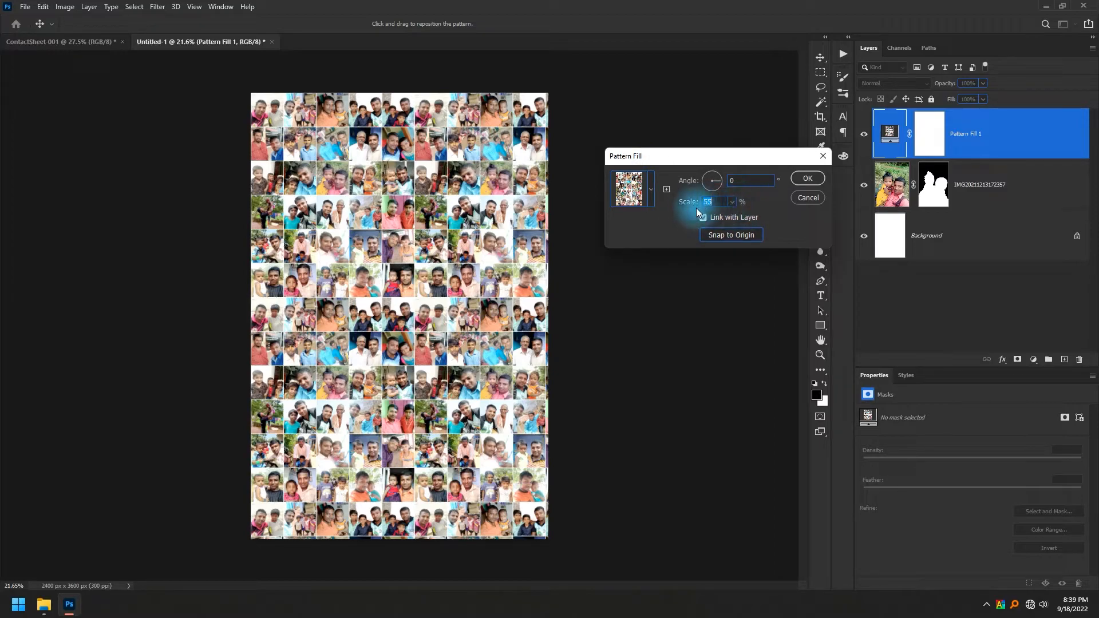
click(808, 178)
key(l)
scroll(540, 432, up, 6)
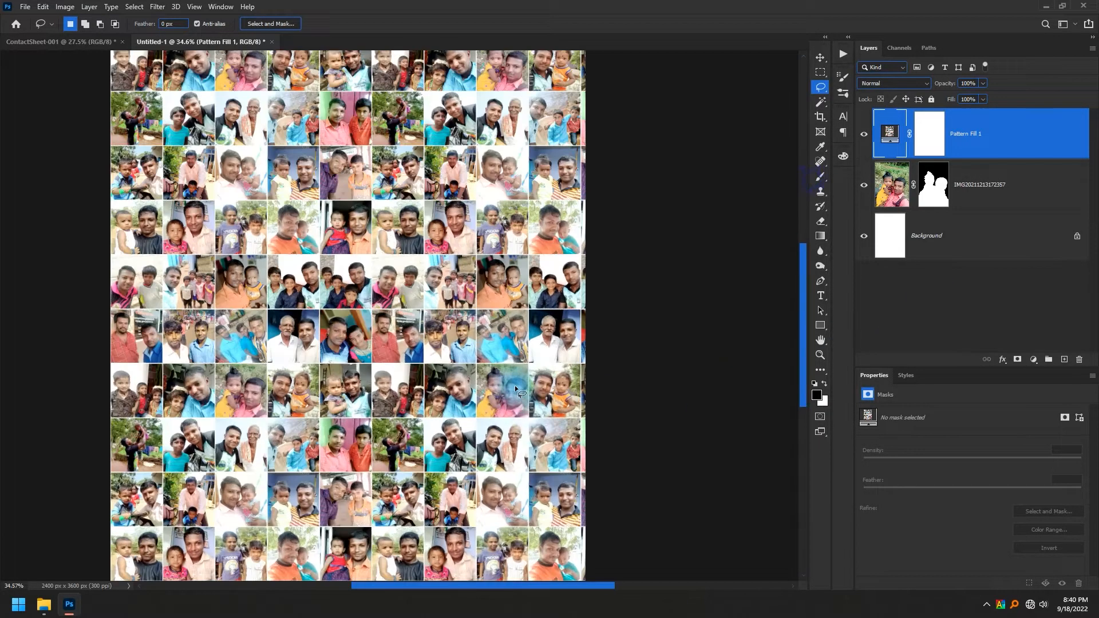
Nudge the contact sheet pattern right and down with the Move tool to line its photo rows up with the canvas edges
key(v)
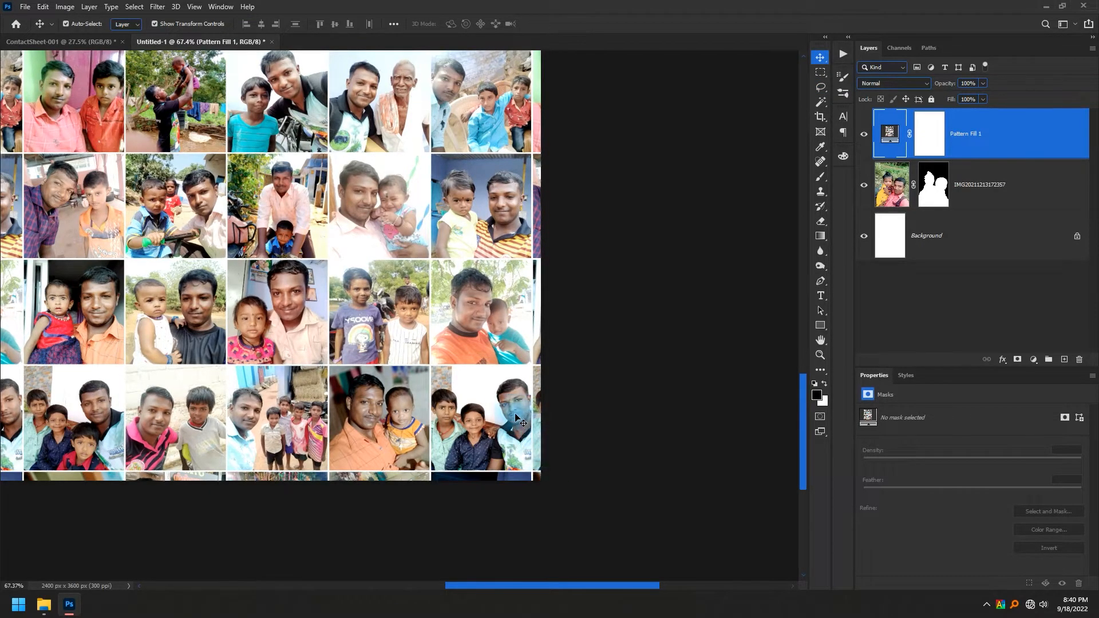
key(shift+Right)
key(shift+Down)
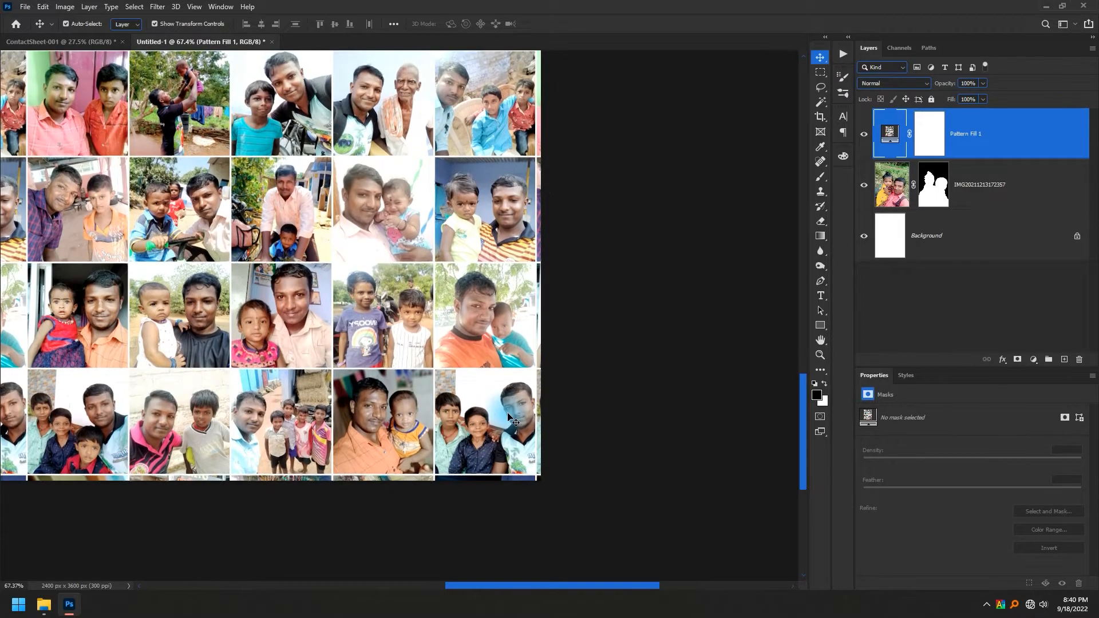
key(ctrl+0)
key(Down)
key(Down)
key(Down)
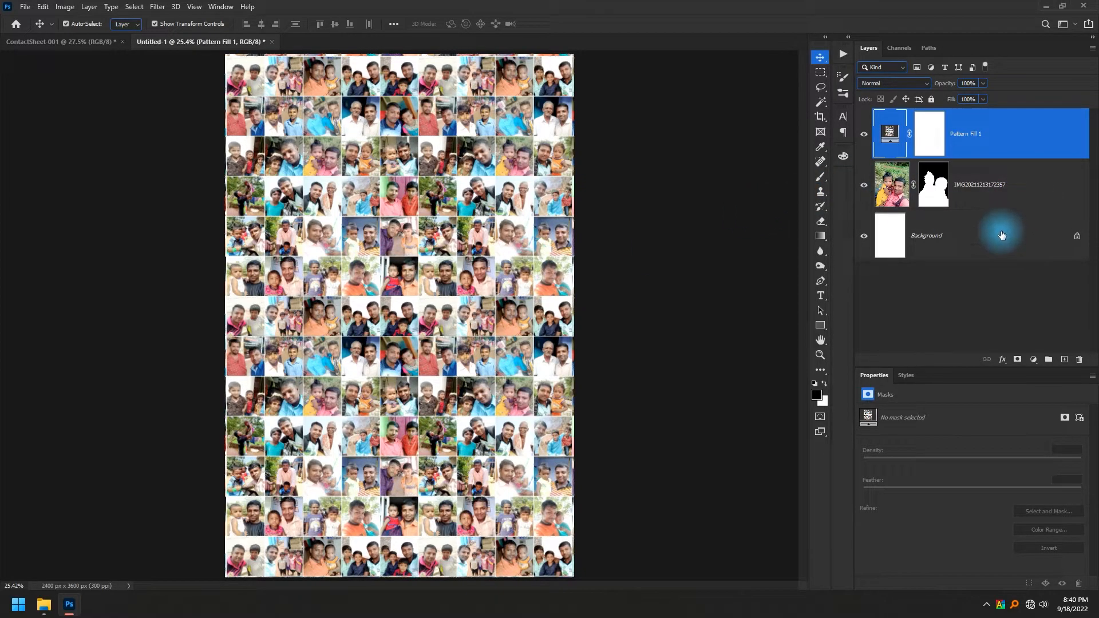
Set the Pattern Fill 1 layer's blend mode to Overlay over the masked portrait
click(898, 209)
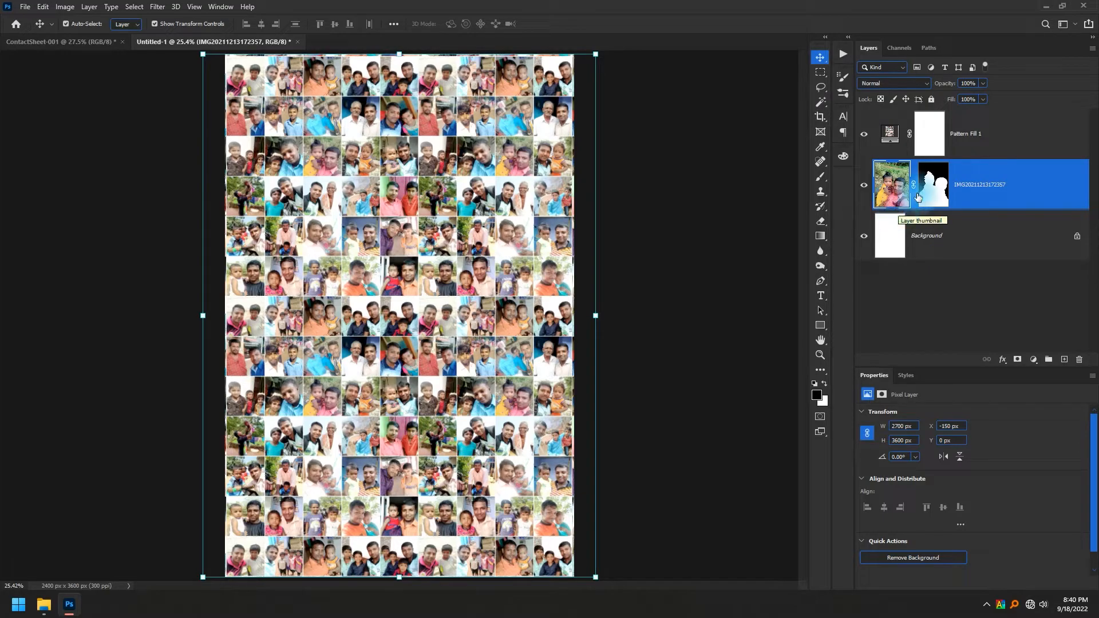
click(968, 143)
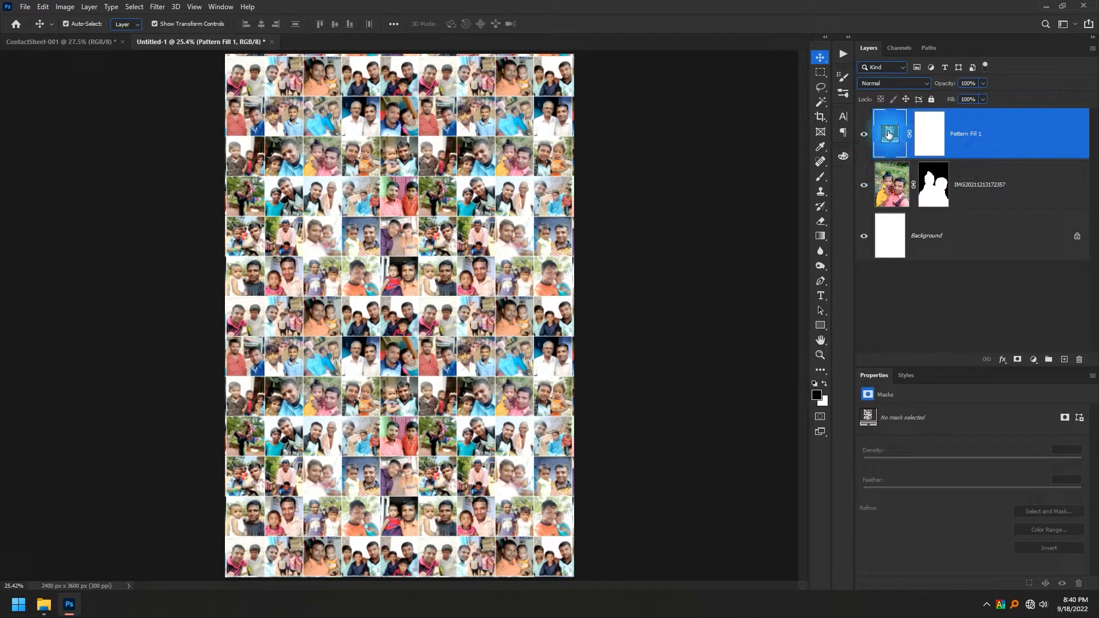
click(876, 83)
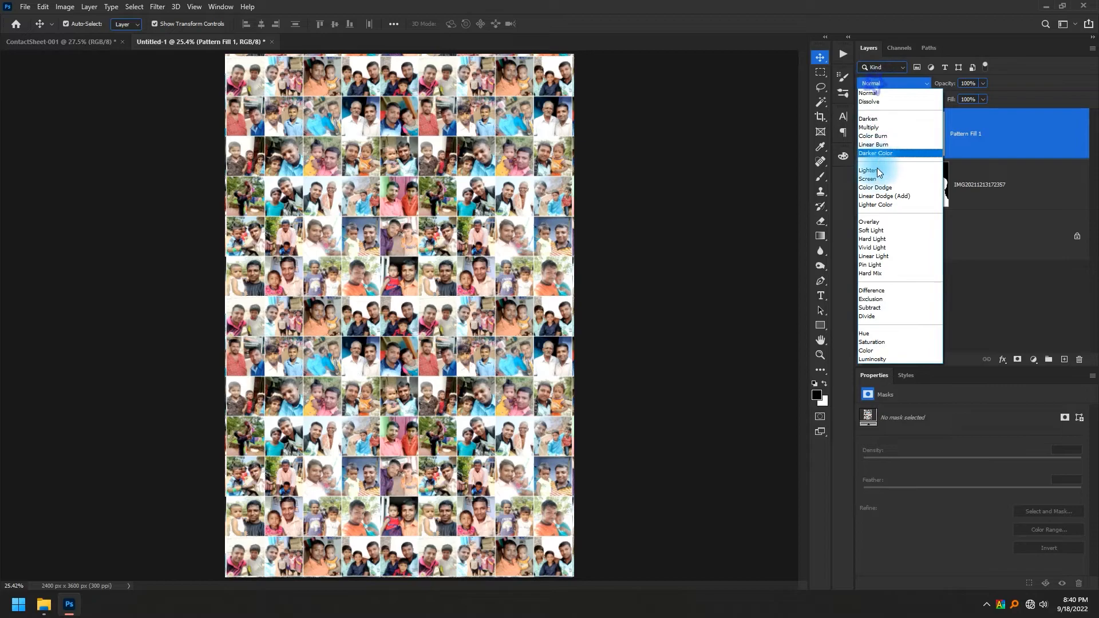
click(875, 222)
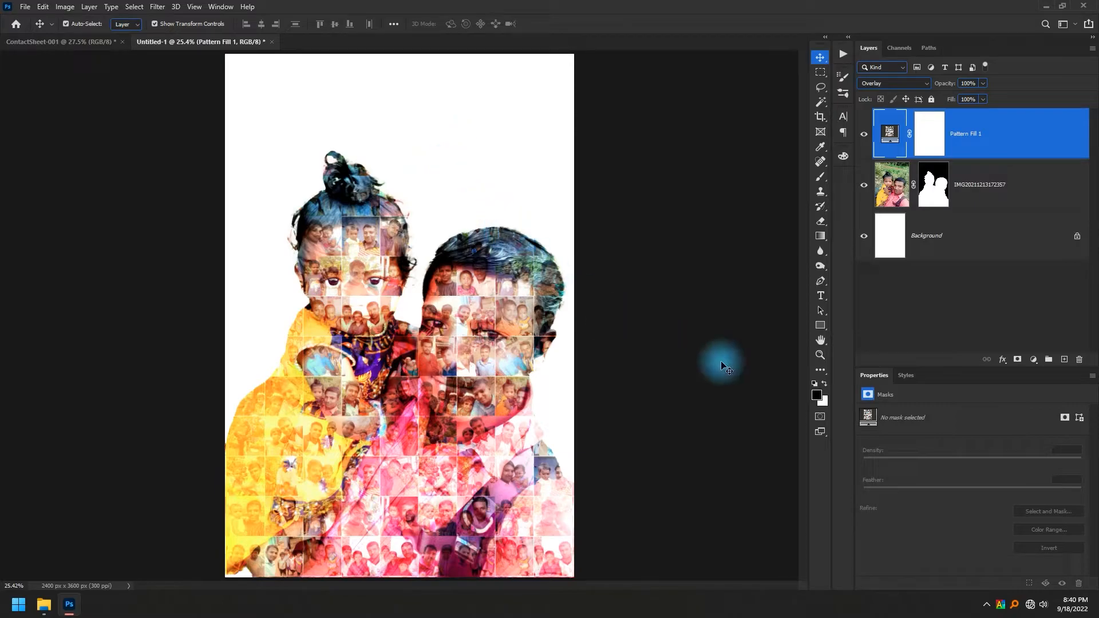
Select the Background layer, open the colorful gradient image from the Downloads folder, copy all of it and close it
click(900, 252)
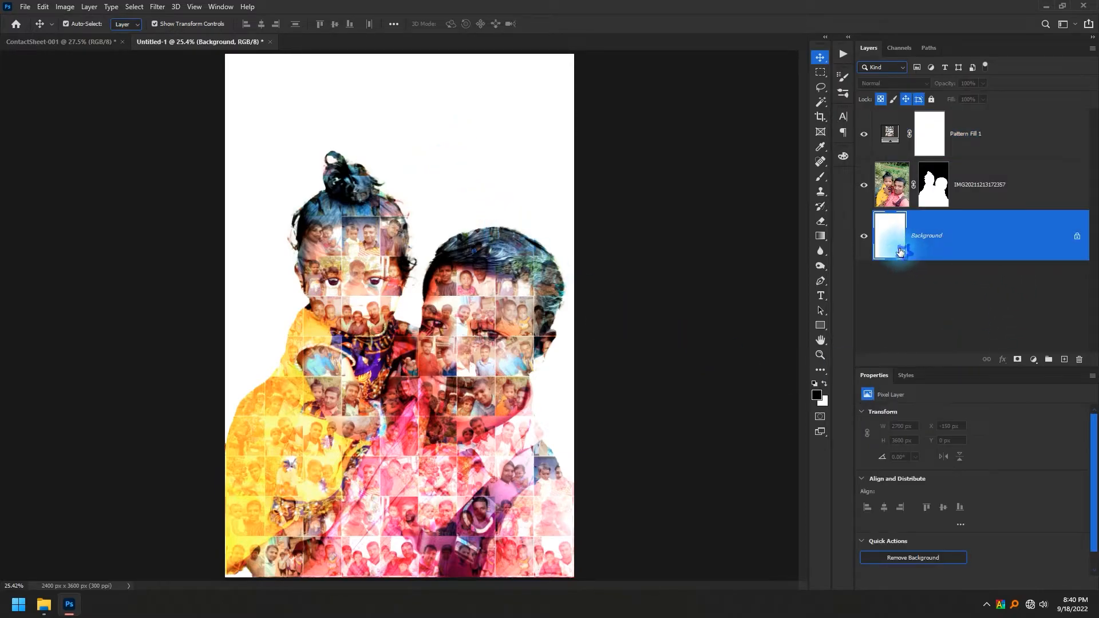
click(864, 241)
click(865, 241)
key(alt+Tab)
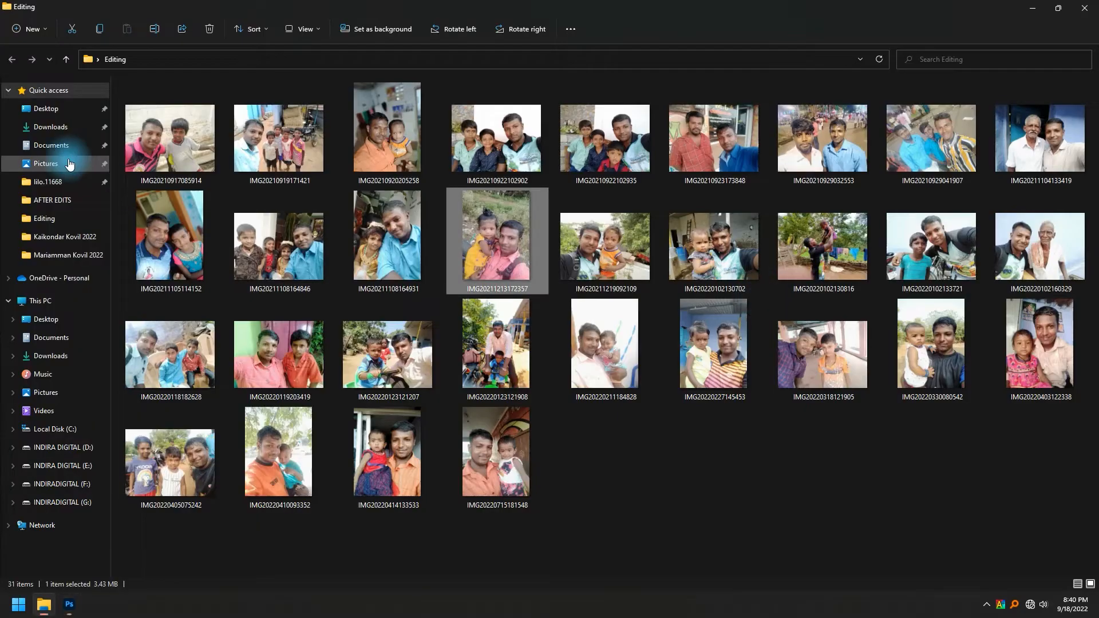
click(68, 128)
click(165, 129)
drag(158, 167, 385, 7)
key(alt+Tab)
key(ctrl+a)
key(ctrl+c)
key(ctrl+w)
Hide the pattern fill and paste the gradient image directly above the Background layer
key(ctrl+v)
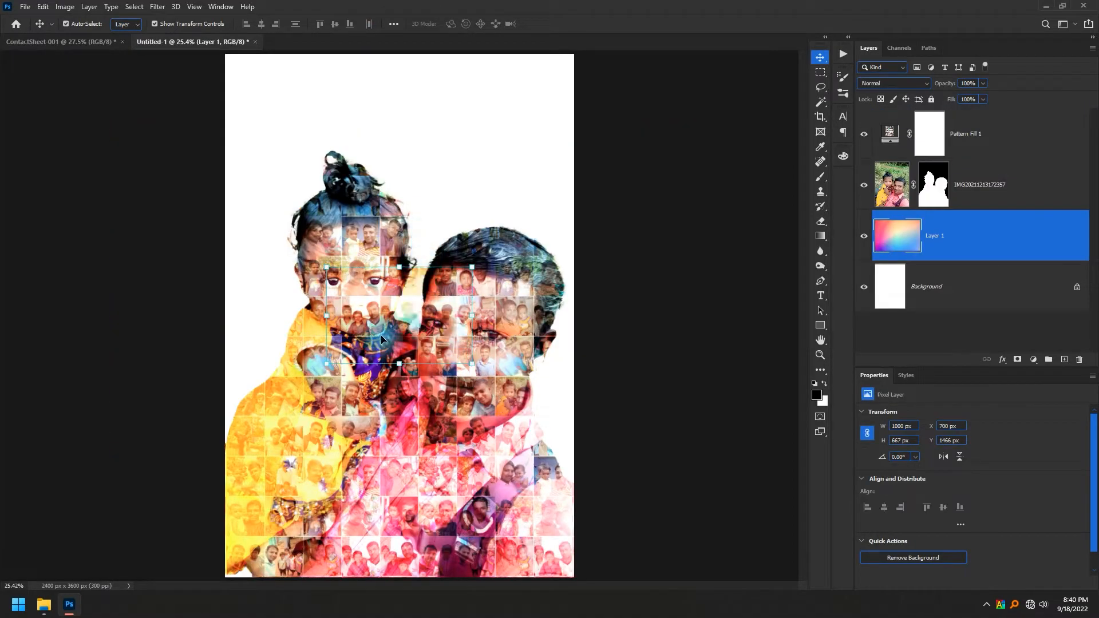
key(Delete)
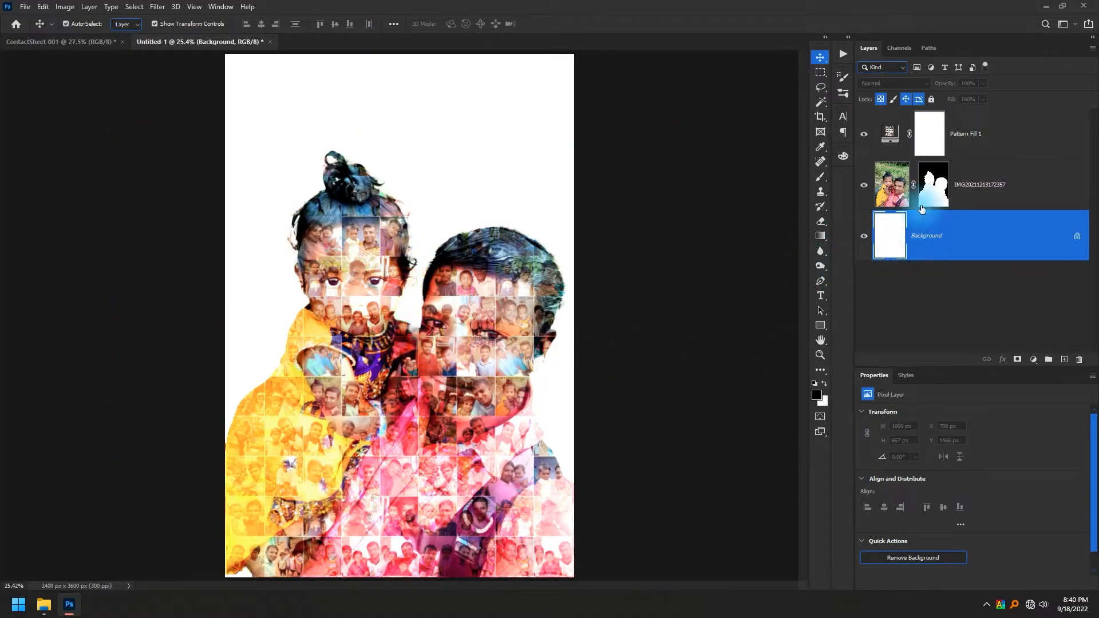
click(864, 134)
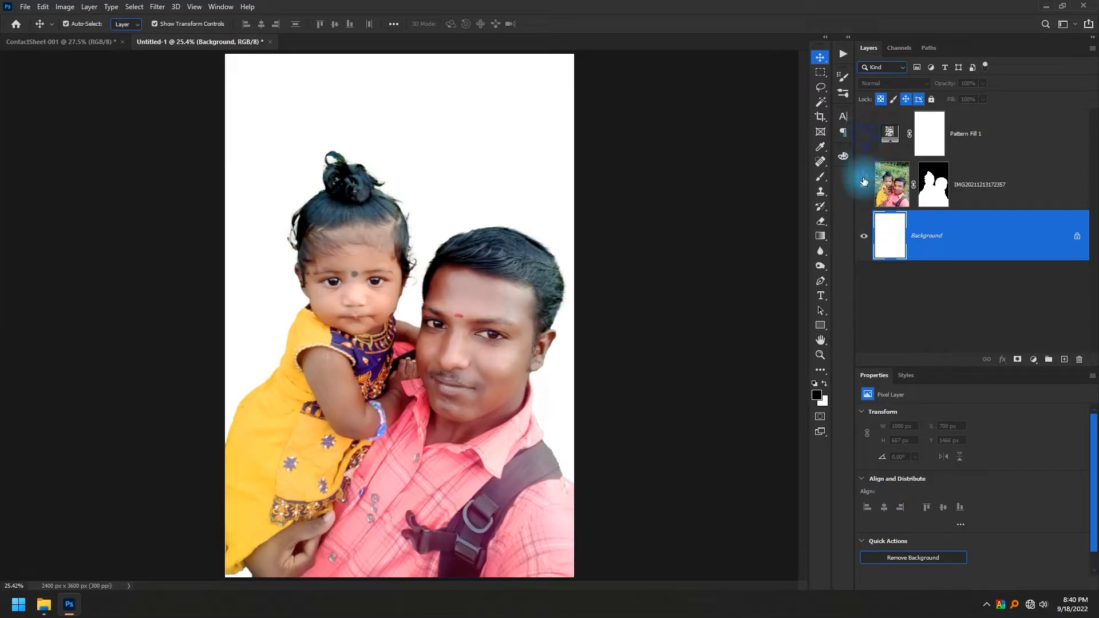
click(972, 257)
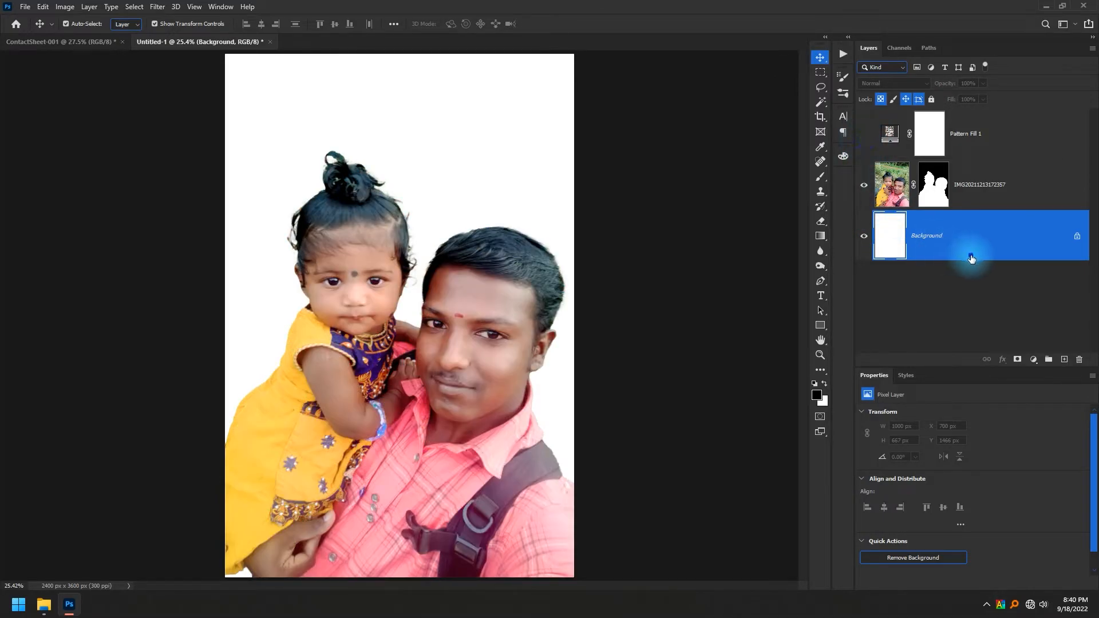
key(ctrl+v)
Rotate the pasted gradient 90° clockwise and scale it to about 361% so that it covers the canvas
drag(469, 277, 523, 233)
right_click(456, 286)
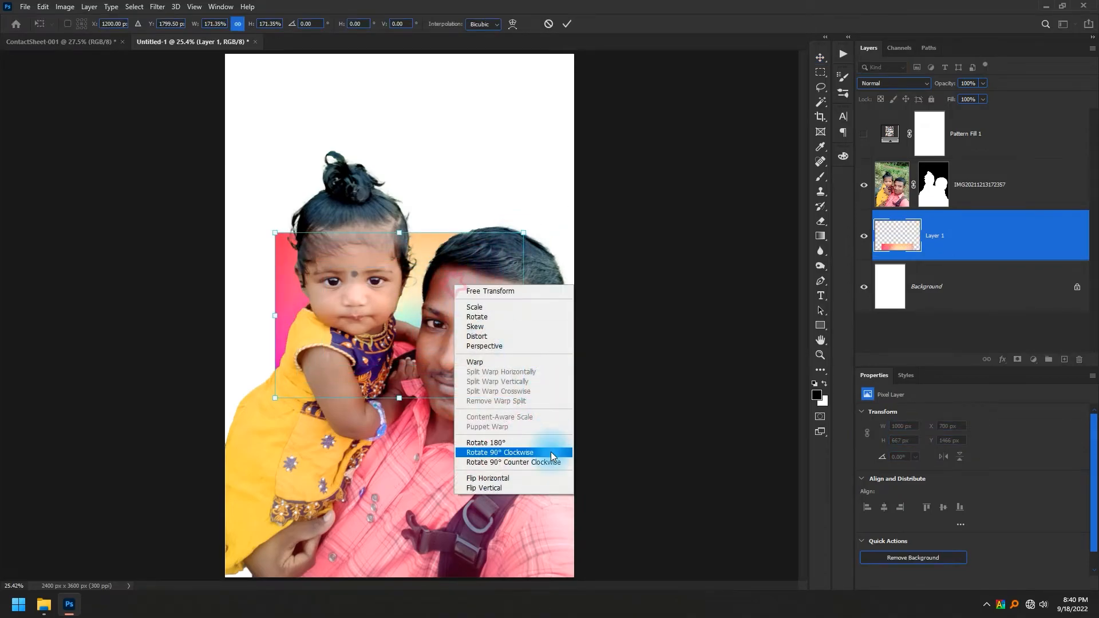
click(538, 452)
scroll(535, 452, down, 3)
drag(412, 340, 361, 262)
drag(395, 308, 514, 458)
key(Return)
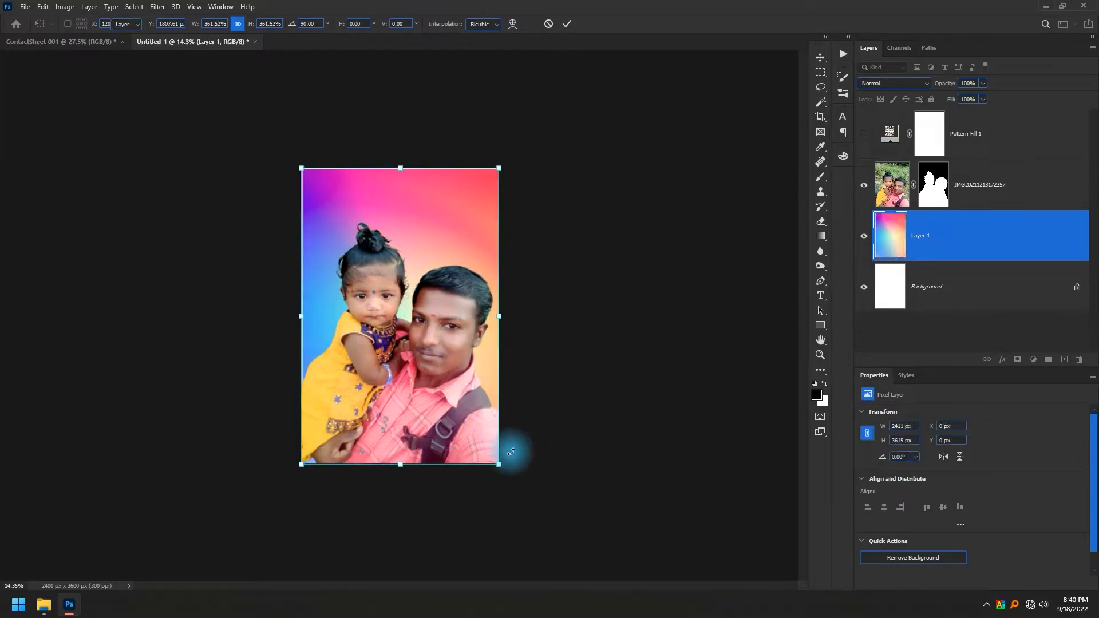
Enlarge the gradient layer by about another 110% so that it extends past the canvas edges
click(401, 163)
click(537, 258)
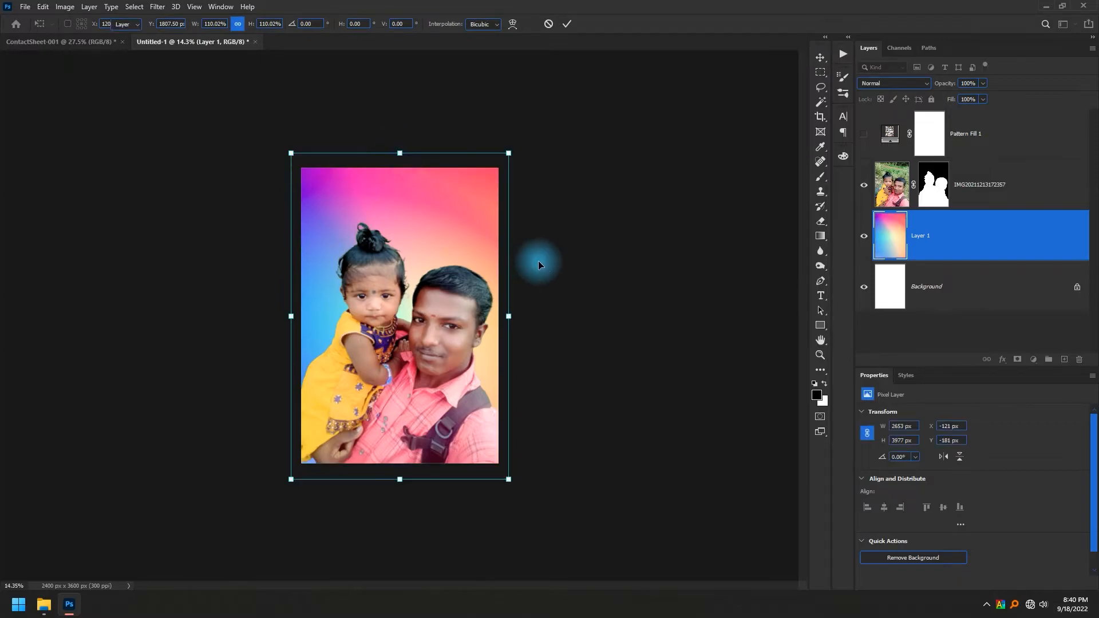
click(511, 346)
key(ctrl+0)
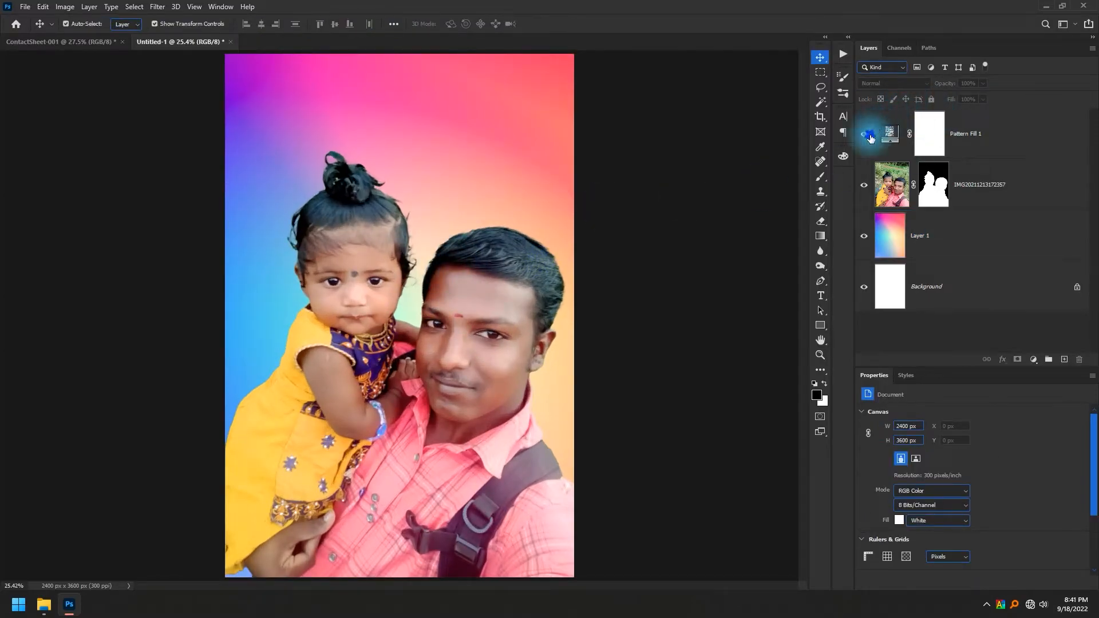
Show the pattern fill again and move it beneath the masked portrait layer
click(864, 133)
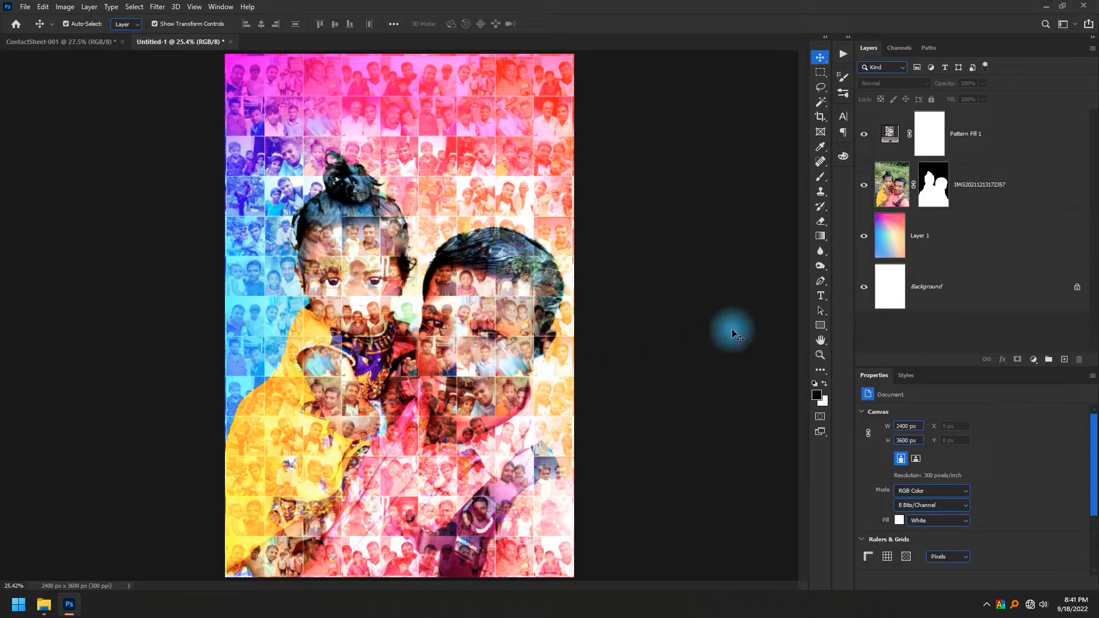
click(966, 139)
drag(970, 137, 960, 190)
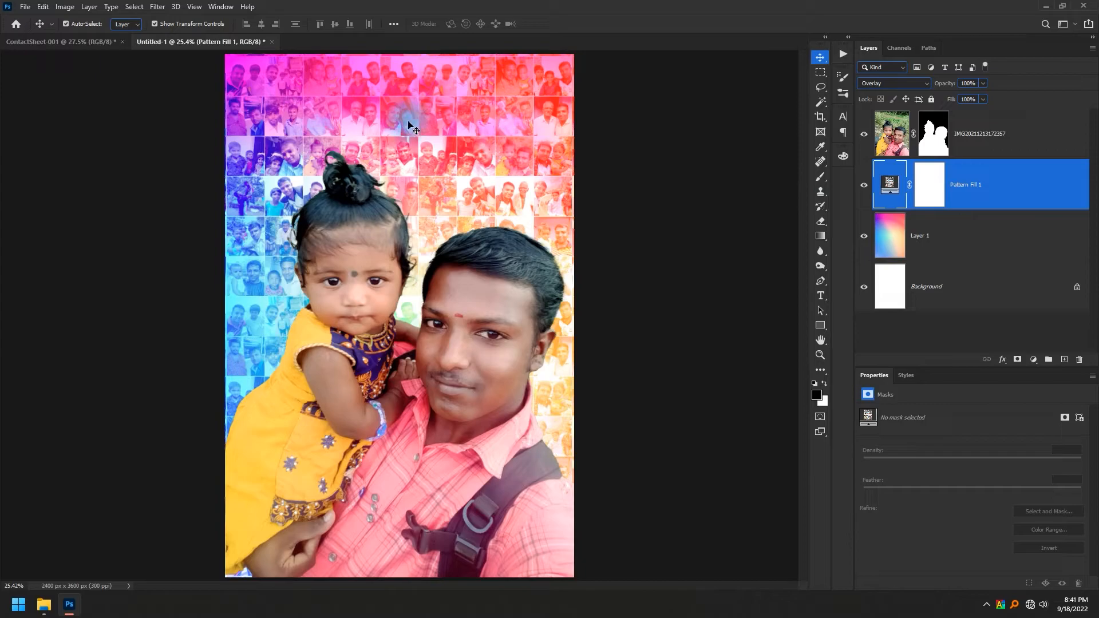
Try the Luminosity blend mode on the pattern fill and return it to Overlay
click(879, 83)
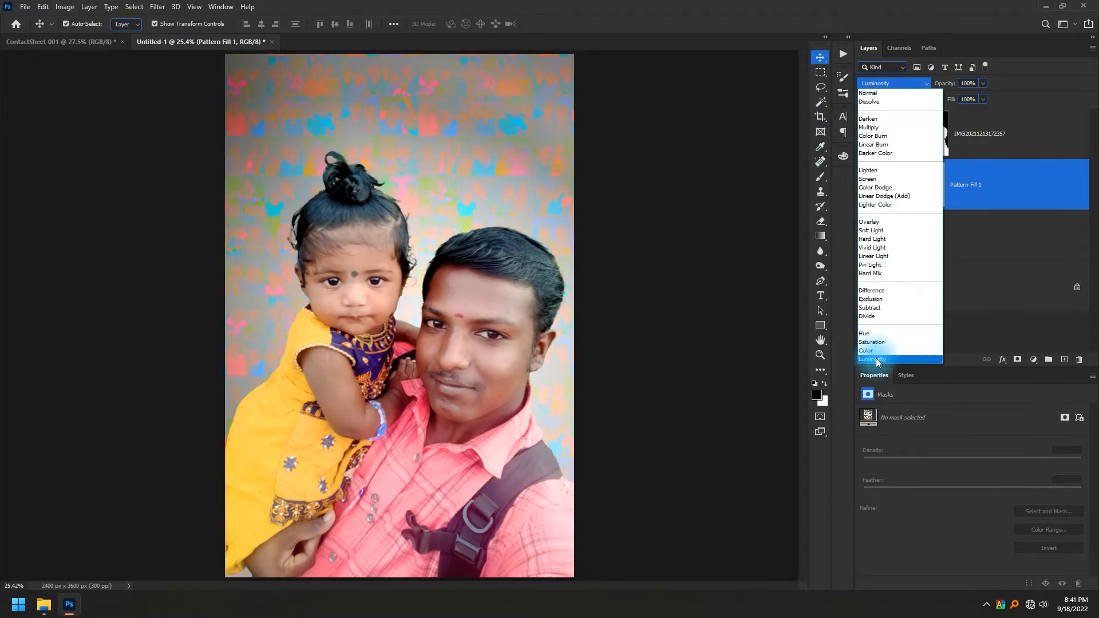
click(878, 359)
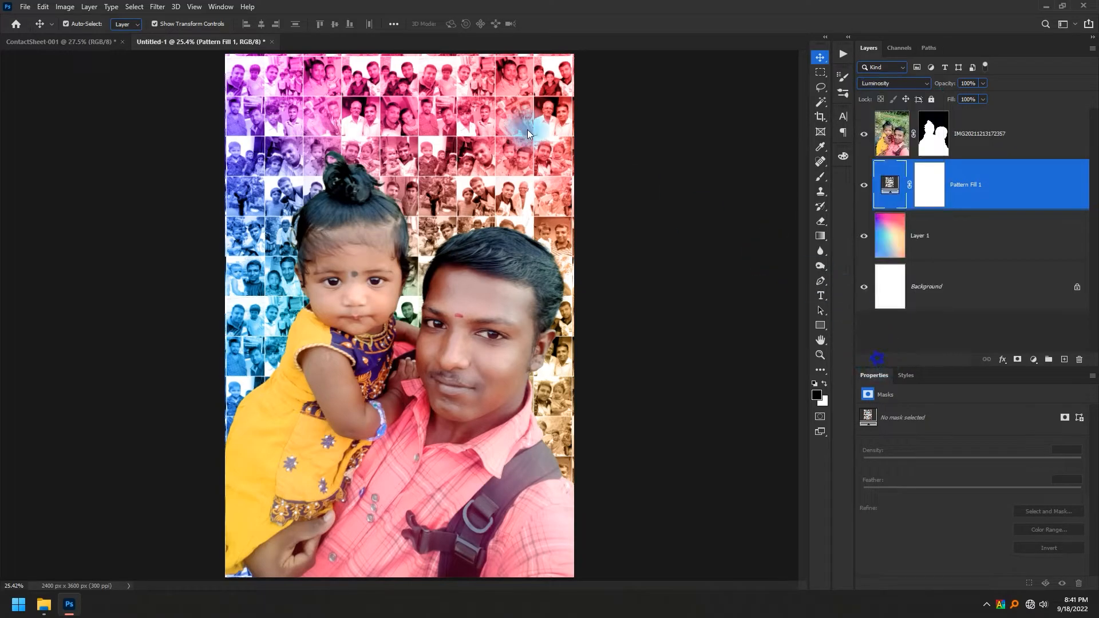
click(866, 81)
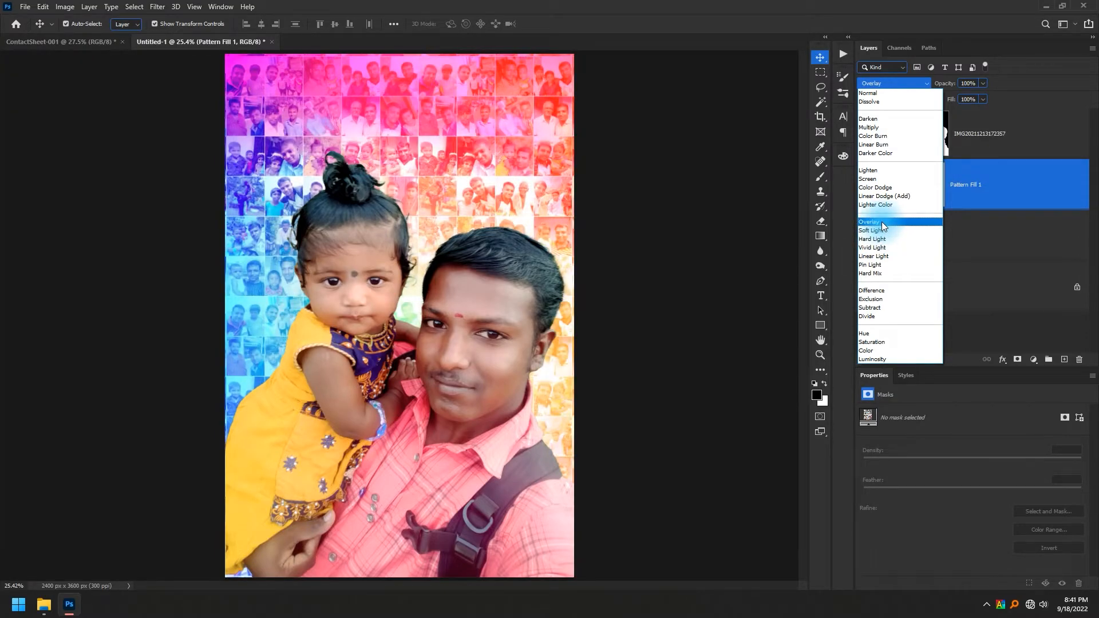
click(882, 221)
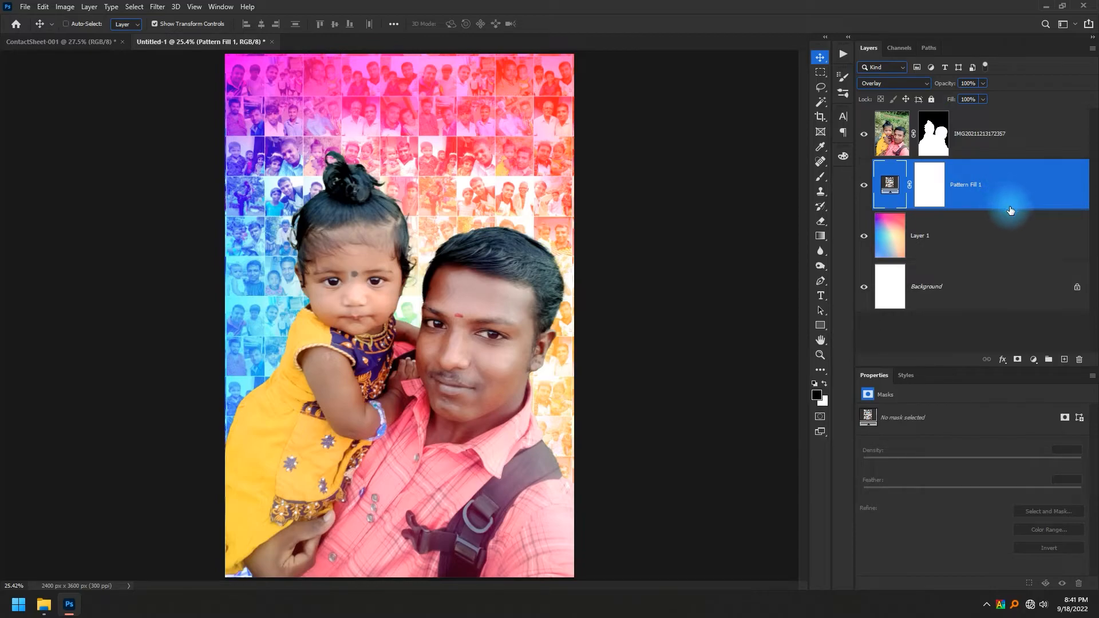
Duplicate the pattern fill, place the copy above the portrait layer and clip it to the portrait
key(ctrl)
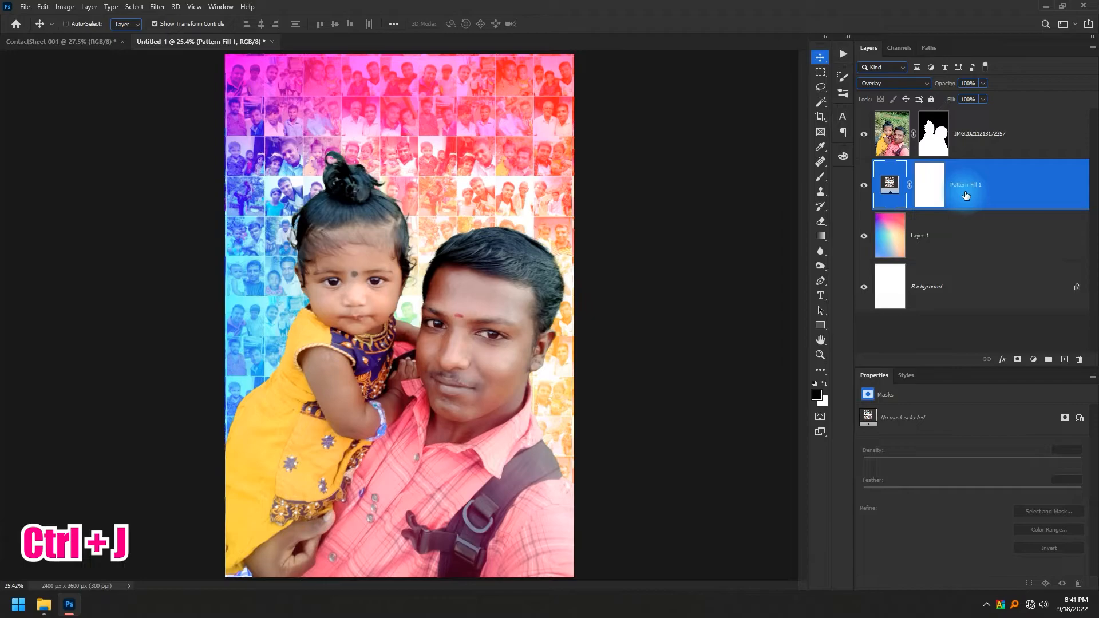
key(ctrl+j)
drag(994, 199, 984, 120)
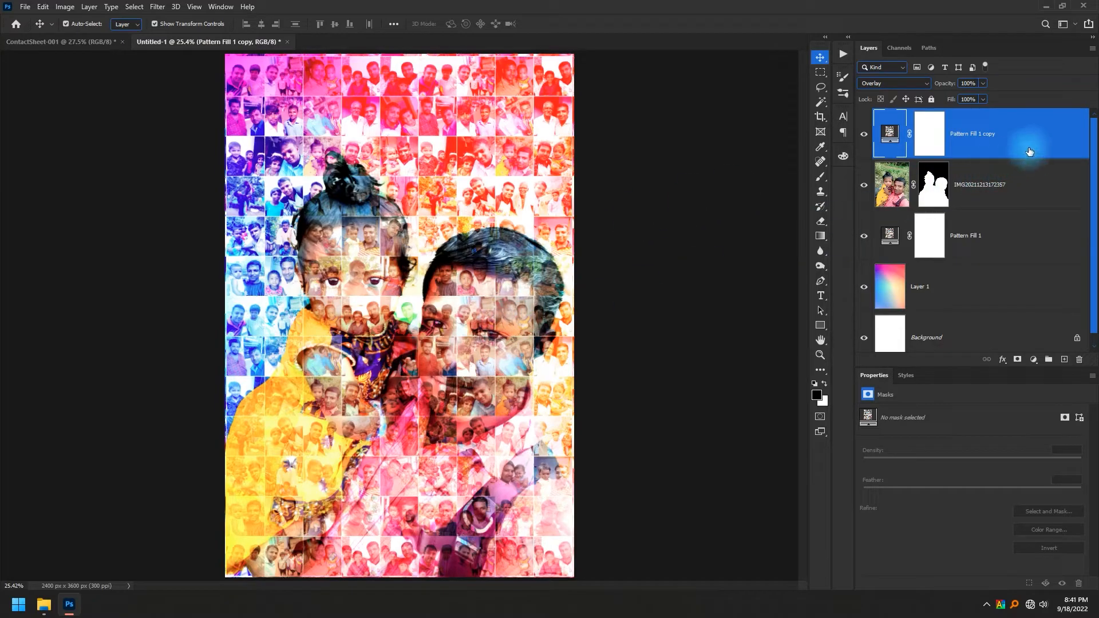
right_click(1029, 150)
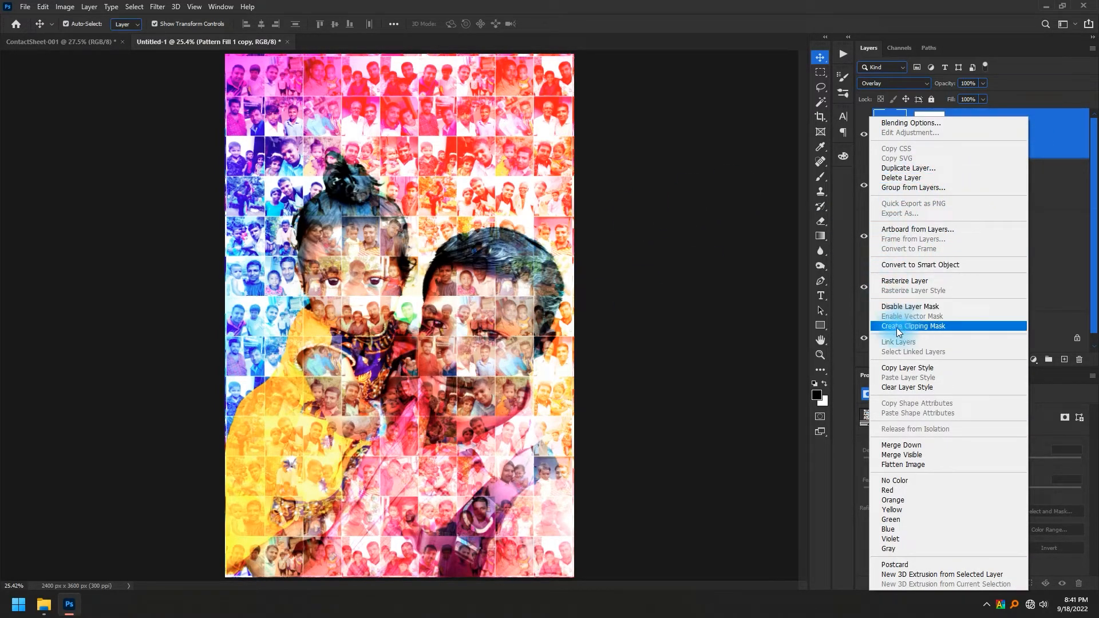
click(936, 325)
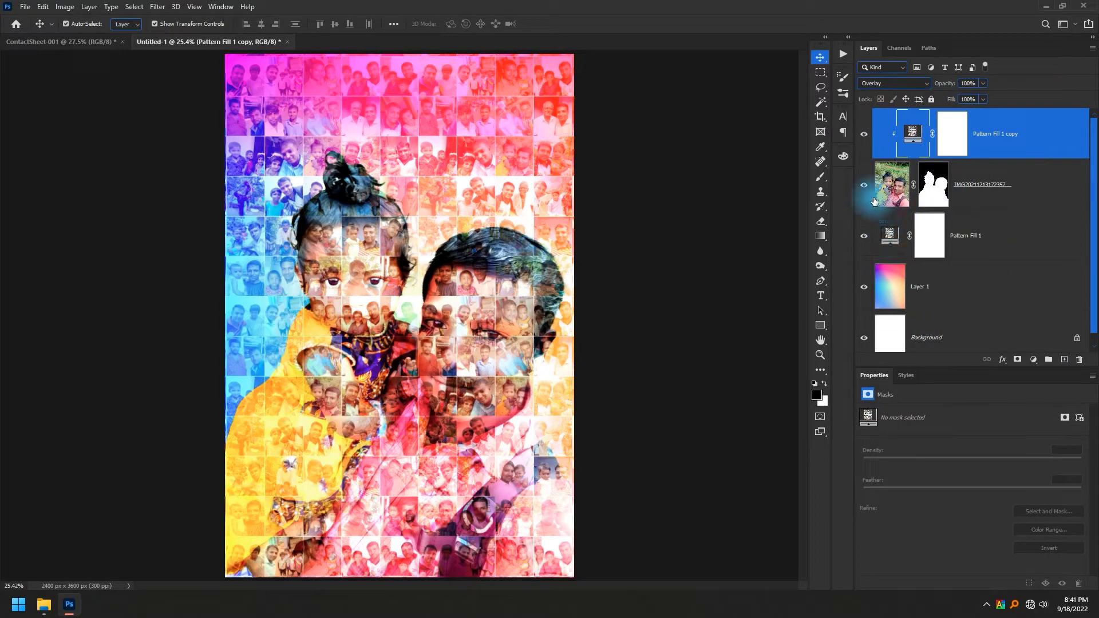
Compare the portrait with and without the clipped pattern copy
click(864, 134)
click(863, 134)
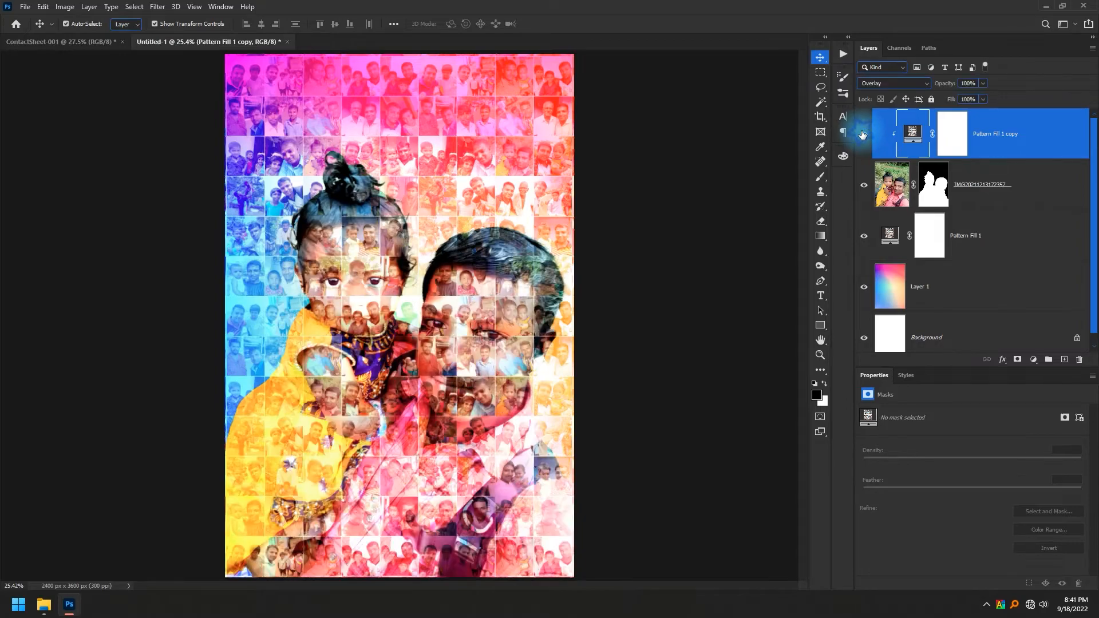
click(865, 139)
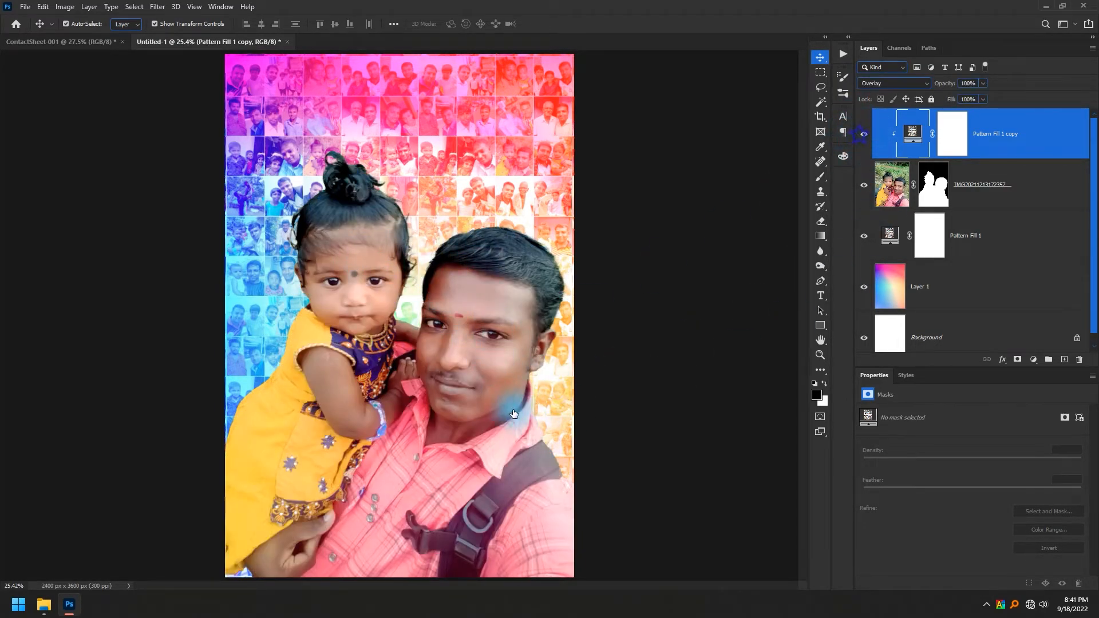
click(864, 134)
Examine the mosaic tiles up close where the blue background meets the child's face and shoulder
click(1000, 234)
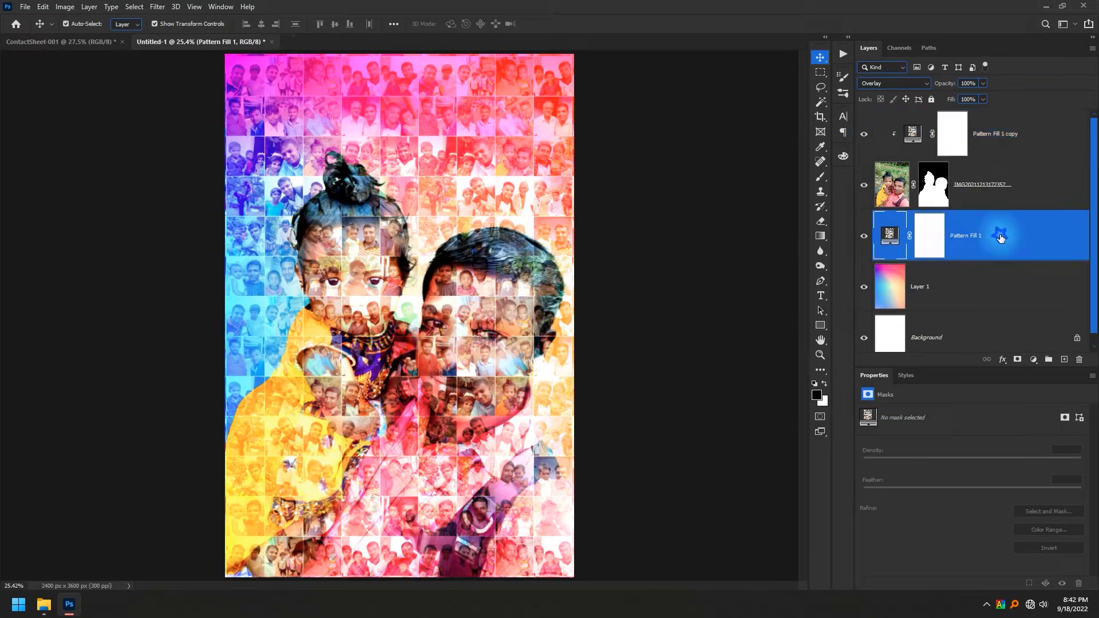
key(ctrl+space)
drag(464, 259, 524, 281)
drag(544, 412, 252, 453)
drag(215, 289, 598, 344)
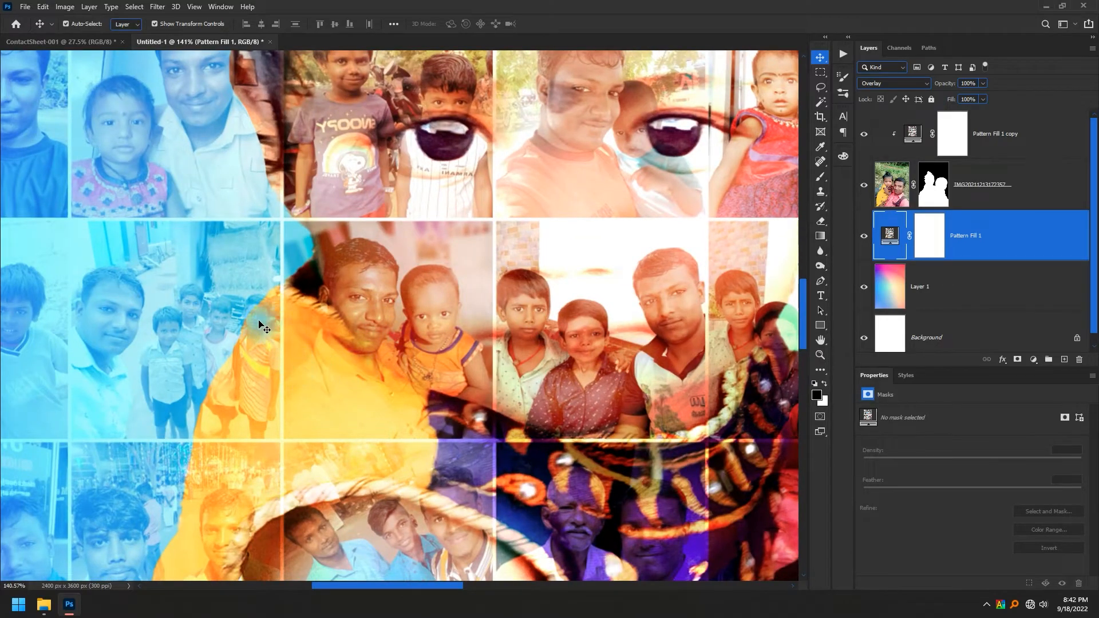
drag(169, 249, 228, 421)
drag(395, 430, 379, 245)
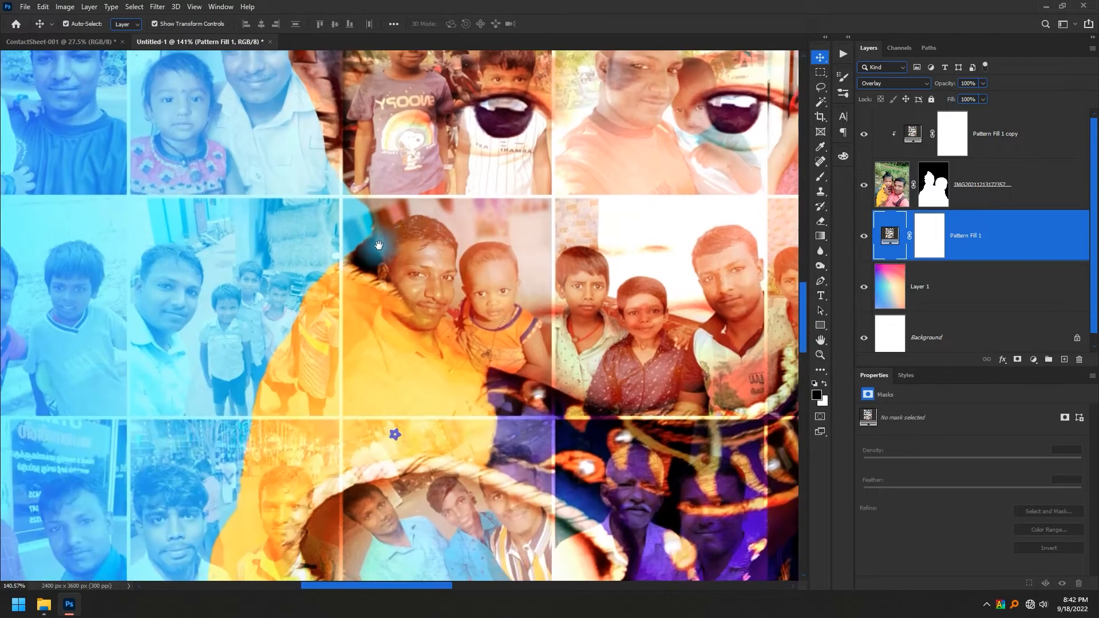
scroll(381, 337, up, 3)
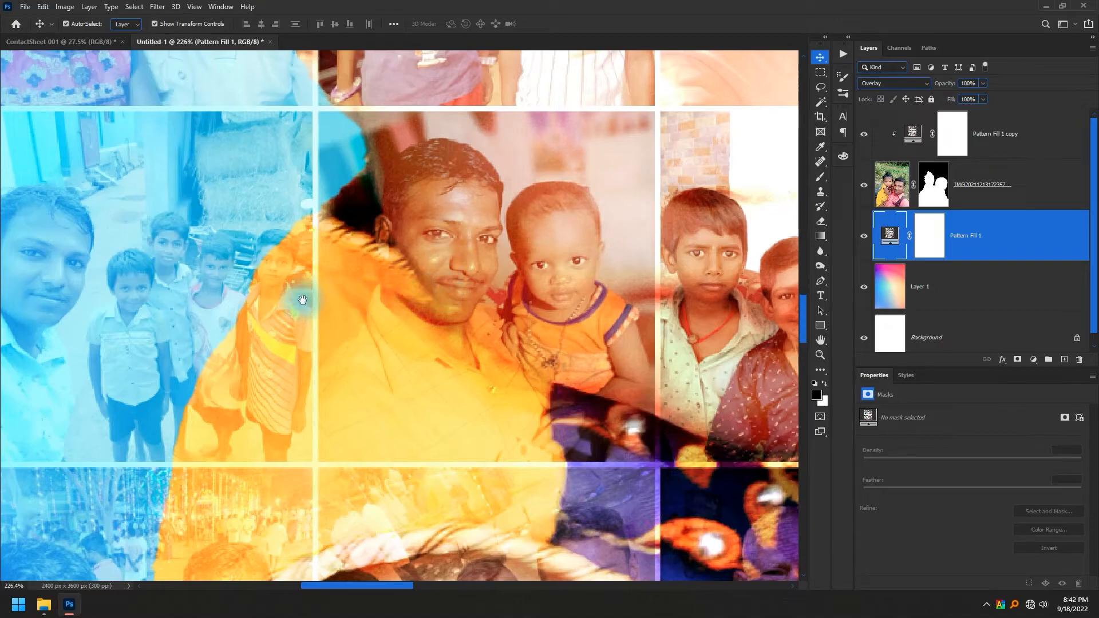
drag(298, 296, 395, 344)
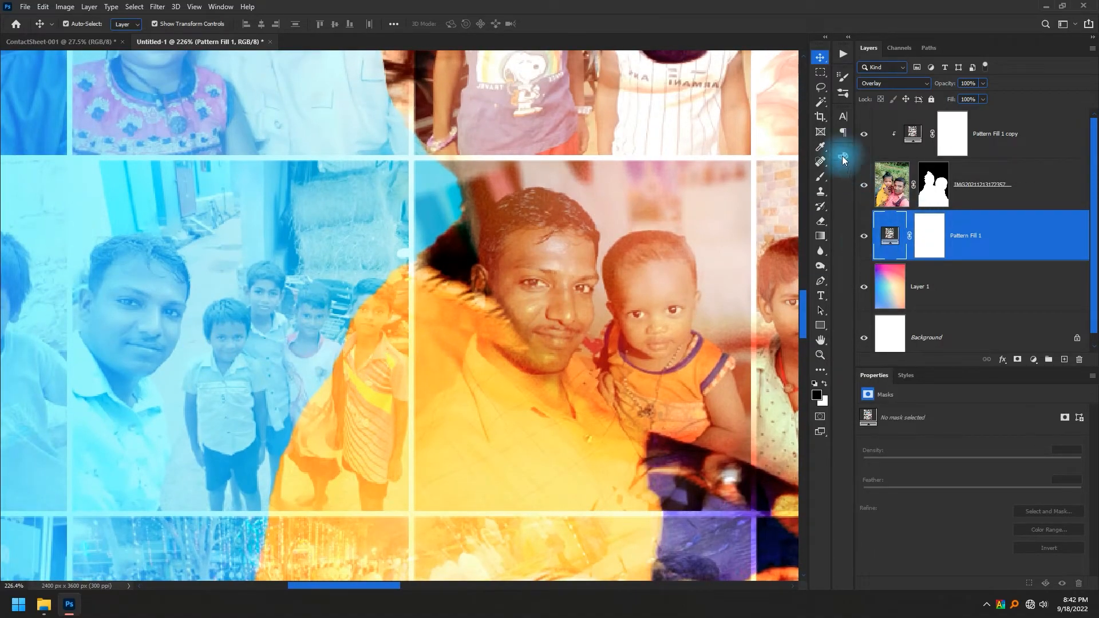
Hide and reshow the clipped pattern copy to compare the child's neckline and sleeve at close range
click(863, 135)
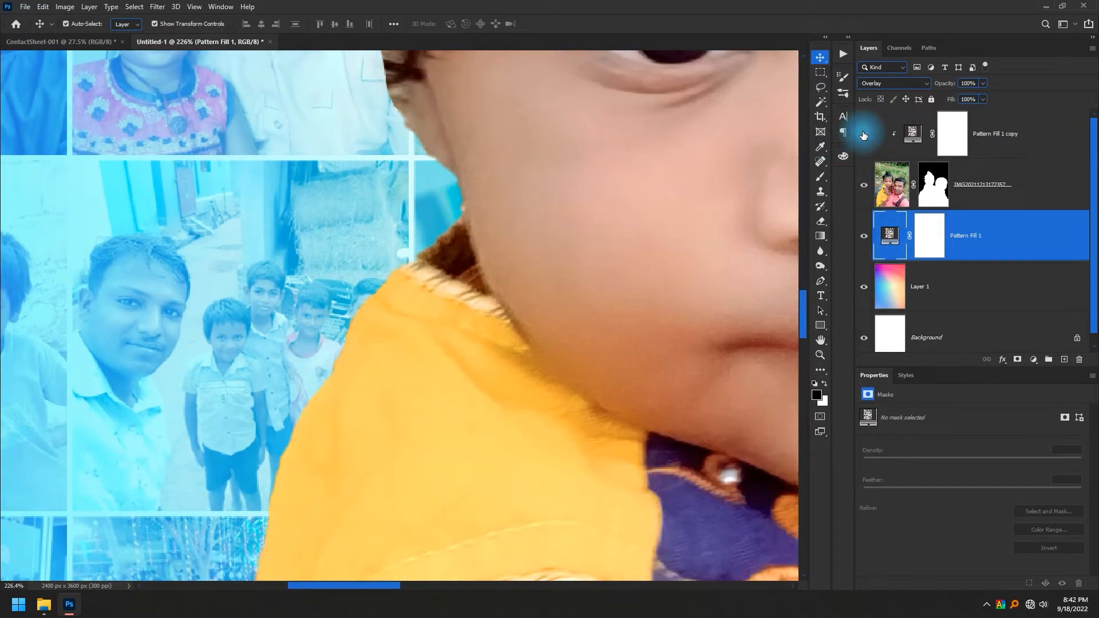
click(863, 134)
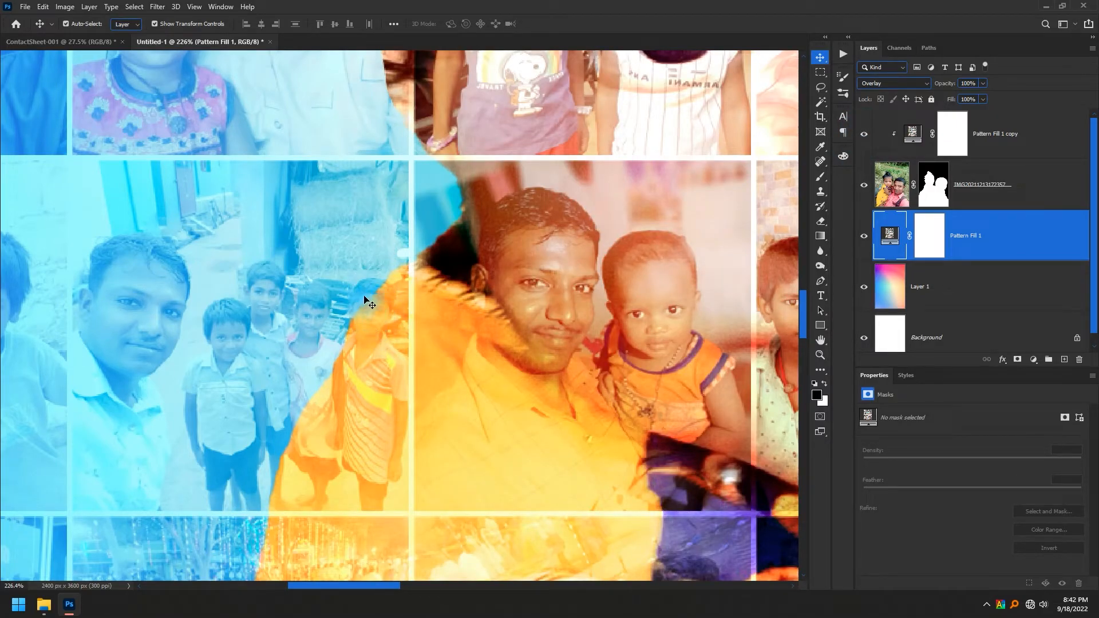
scroll(371, 332, down, 6)
scroll(398, 461, up, 6)
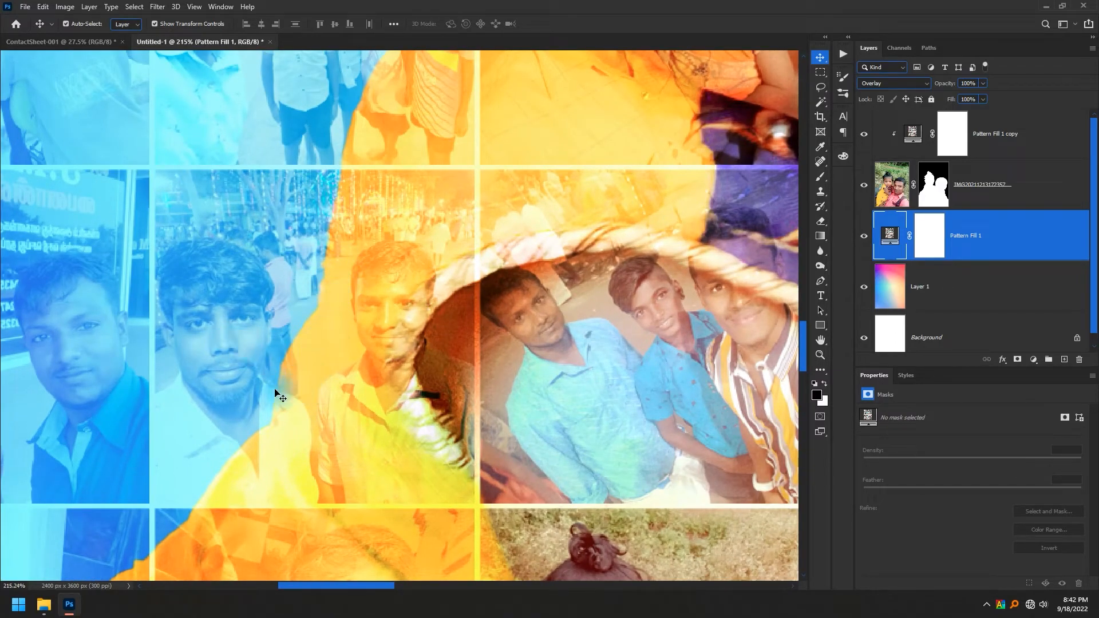
scroll(287, 343, down, 3)
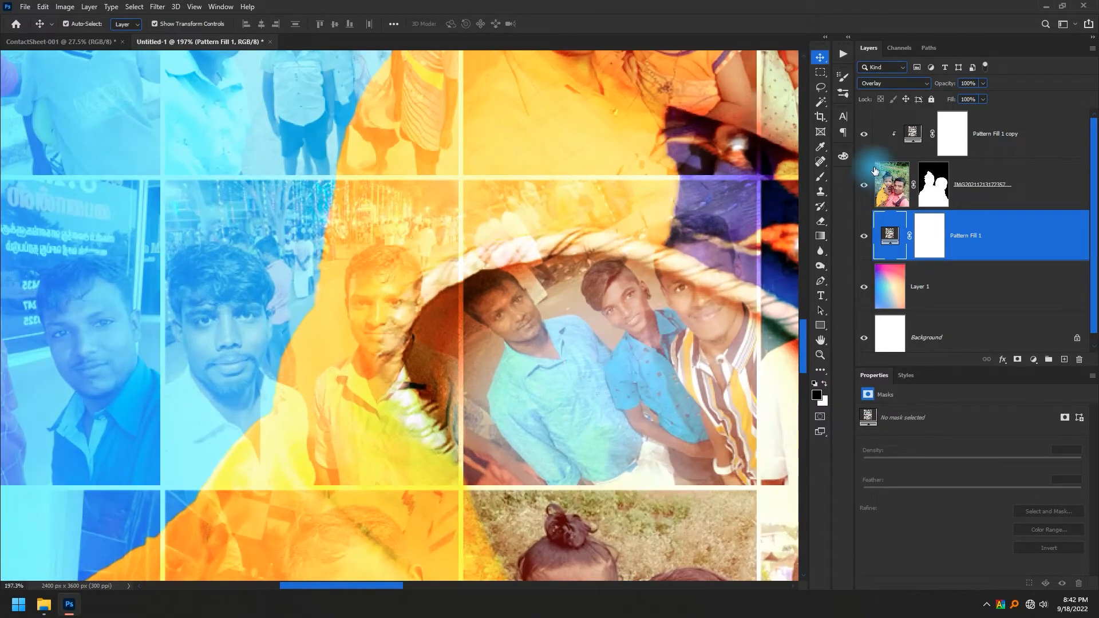
click(866, 137)
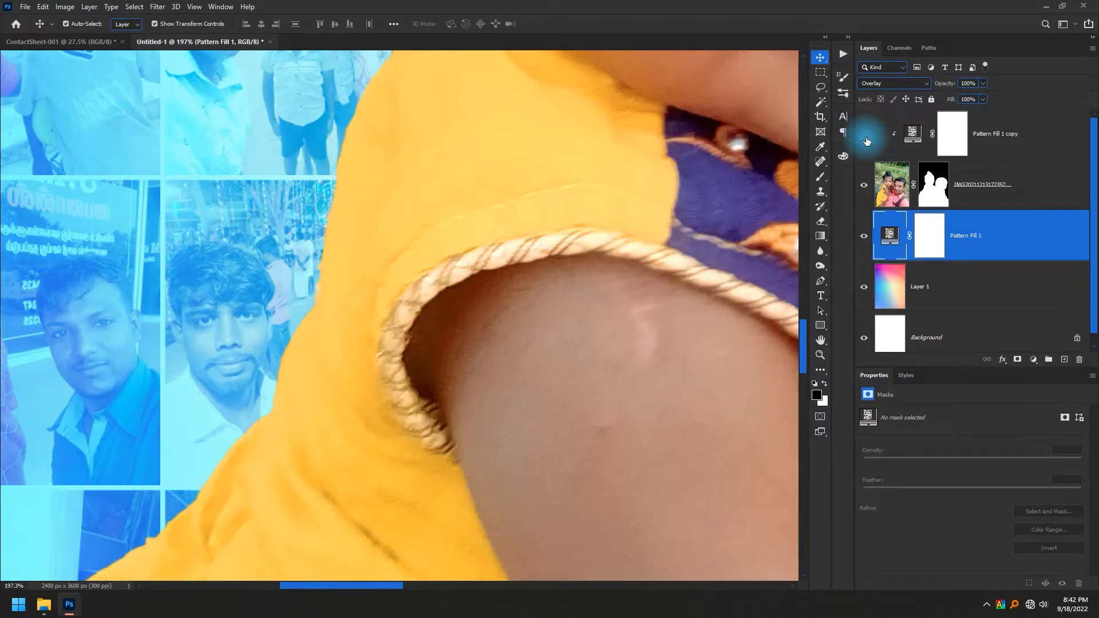
click(866, 137)
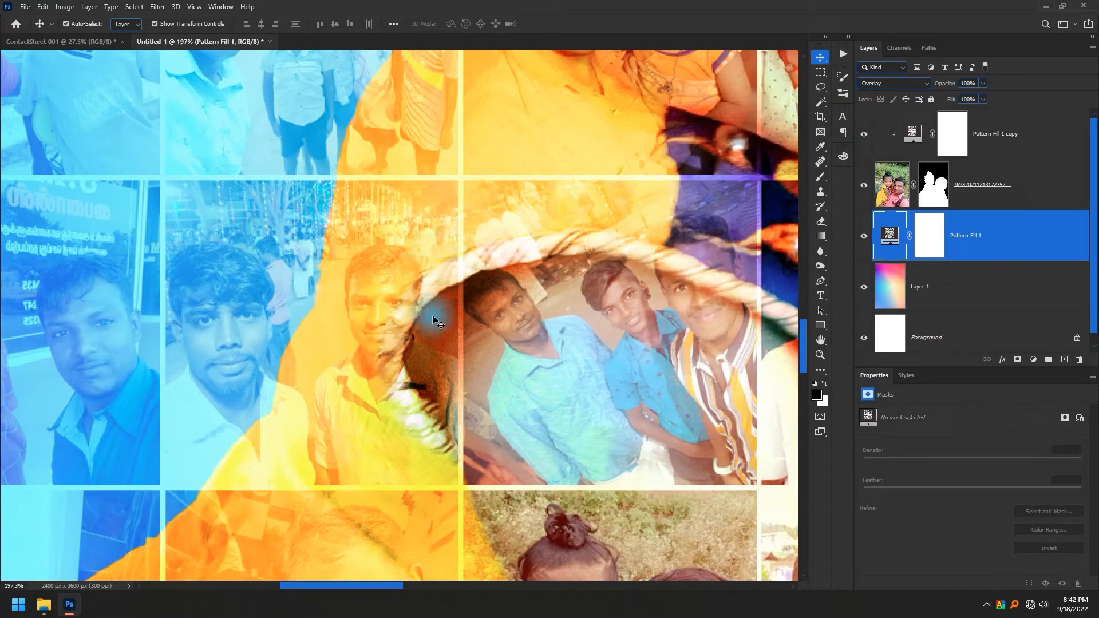
Hide and reshow the lower pattern fill to compare its effect on the background, ending with the whole image in view
click(866, 240)
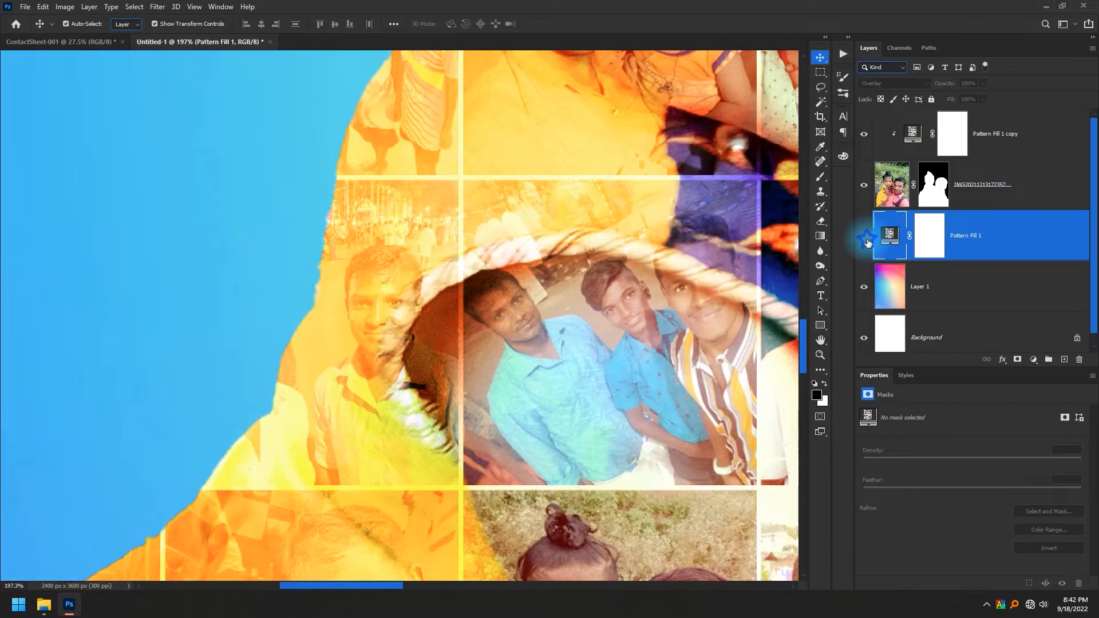
click(868, 242)
scroll(389, 275, down, 3)
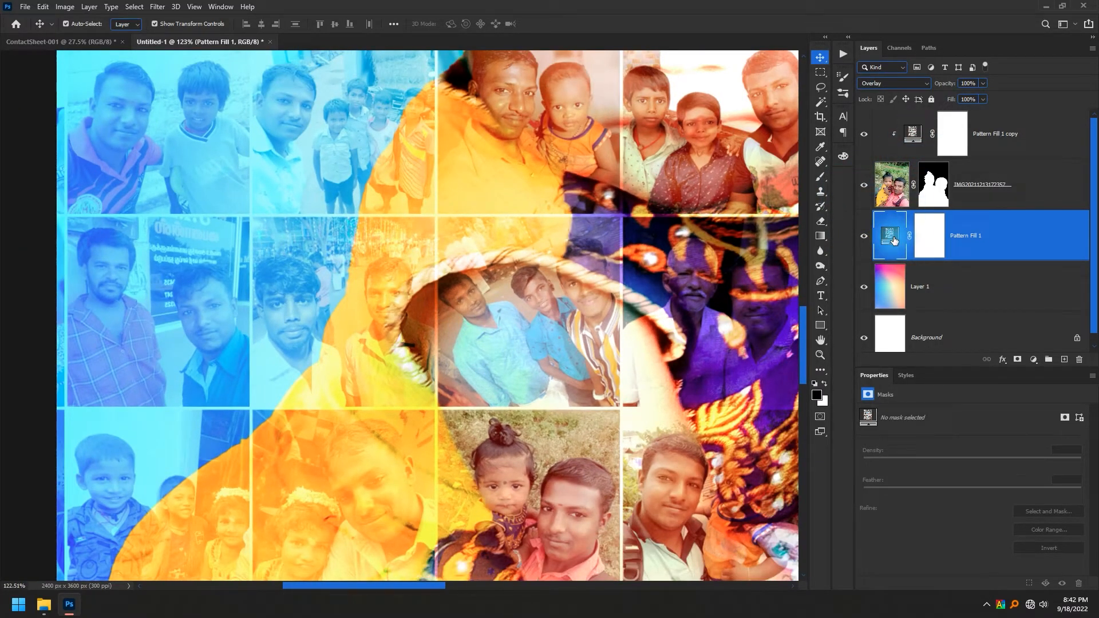
scroll(481, 286, down, 3)
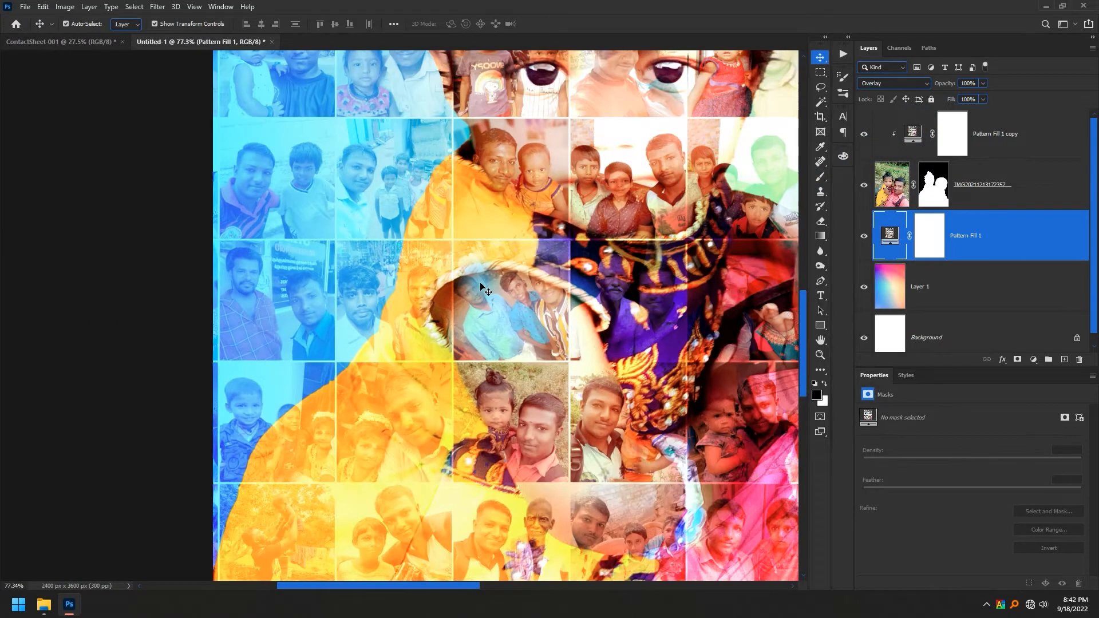
scroll(481, 286, down, 4)
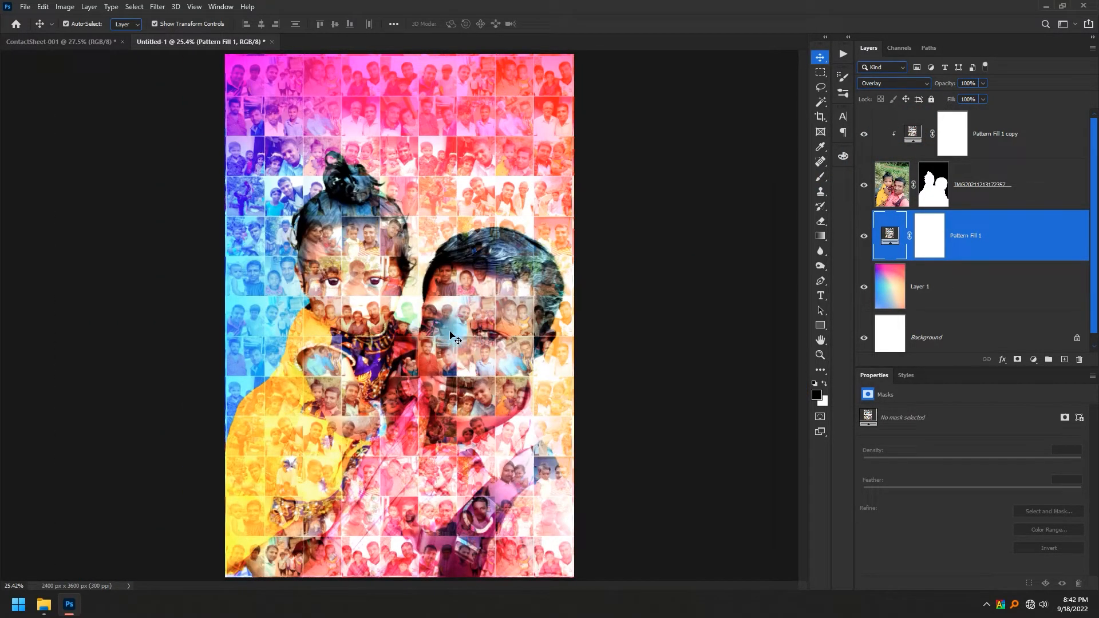
Reduce the opacity of the clipped pattern copy to 55%
click(903, 134)
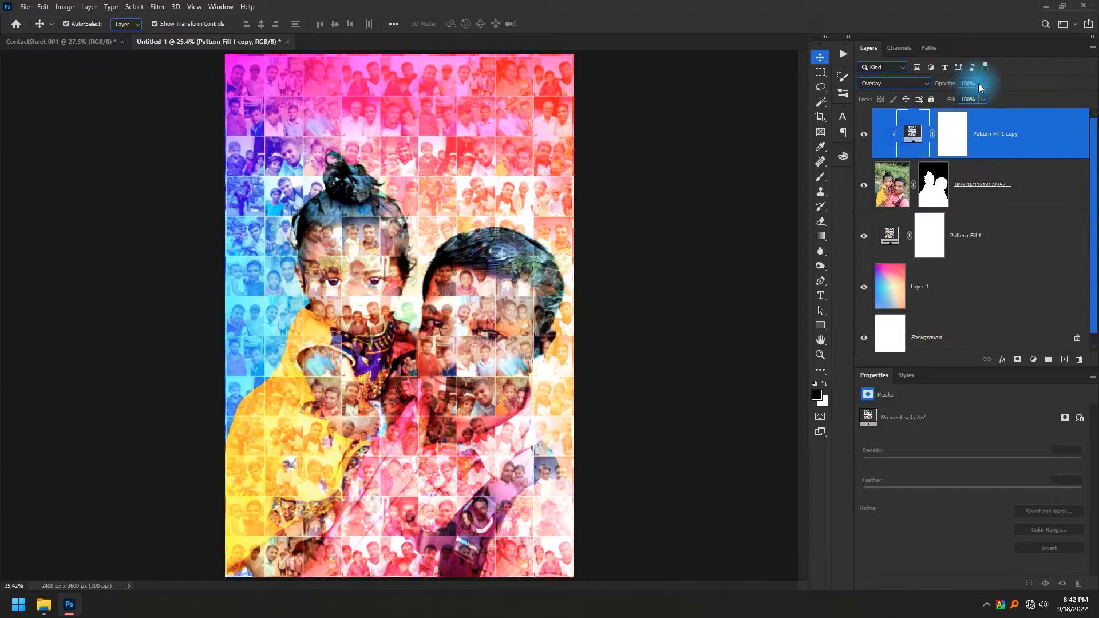
drag(963, 98, 960, 98)
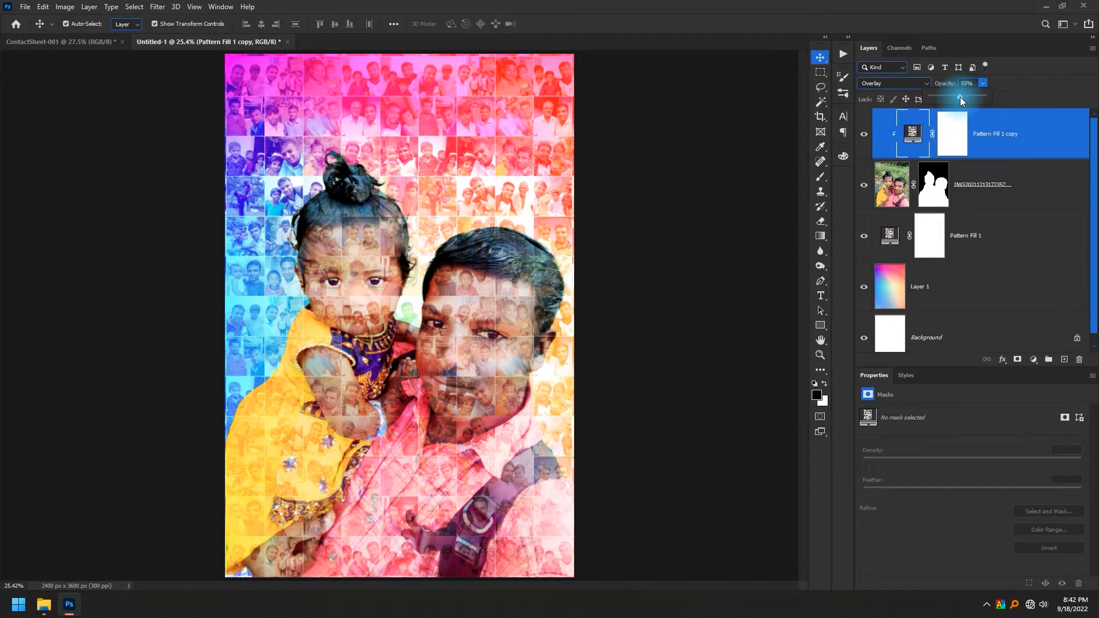
click(541, 379)
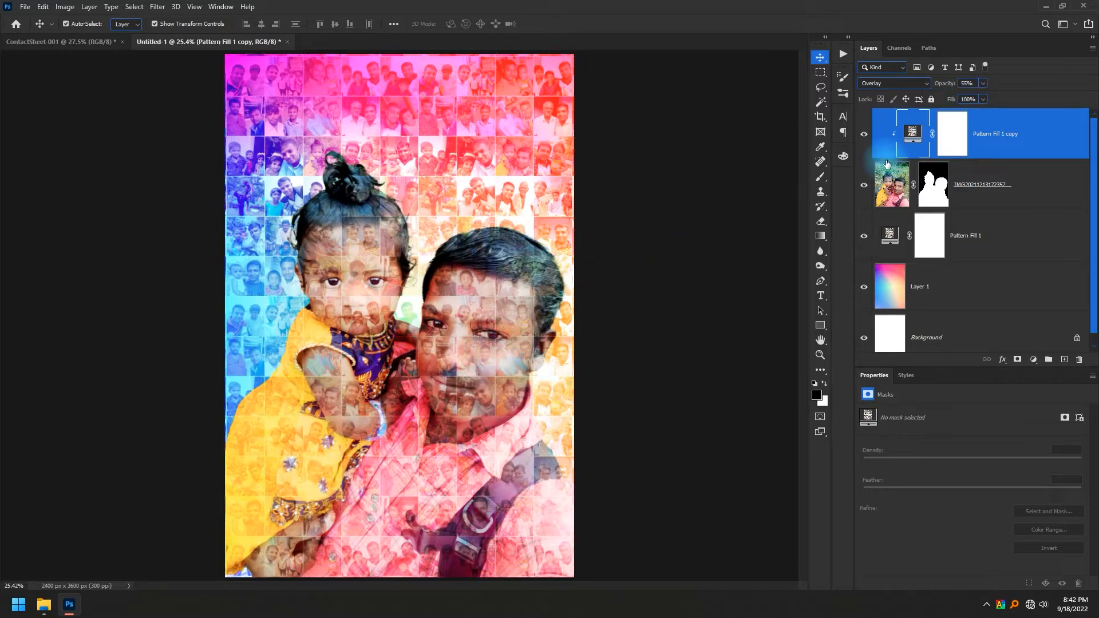
Change the clipped pattern copy's blend mode to Soft Light and its opacity to 70%
click(912, 86)
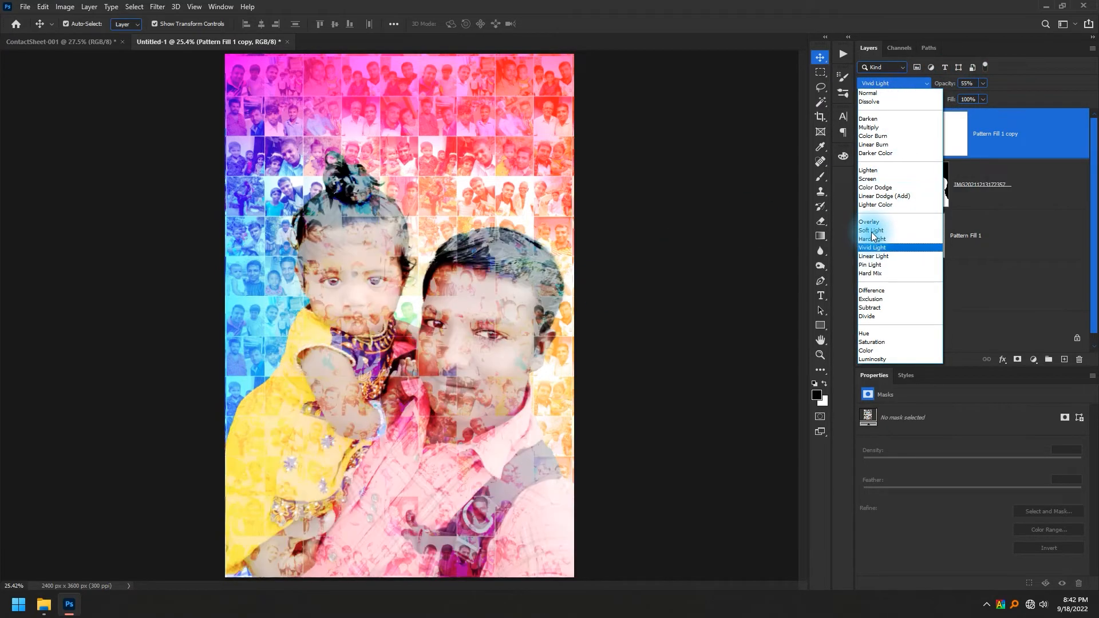
click(871, 229)
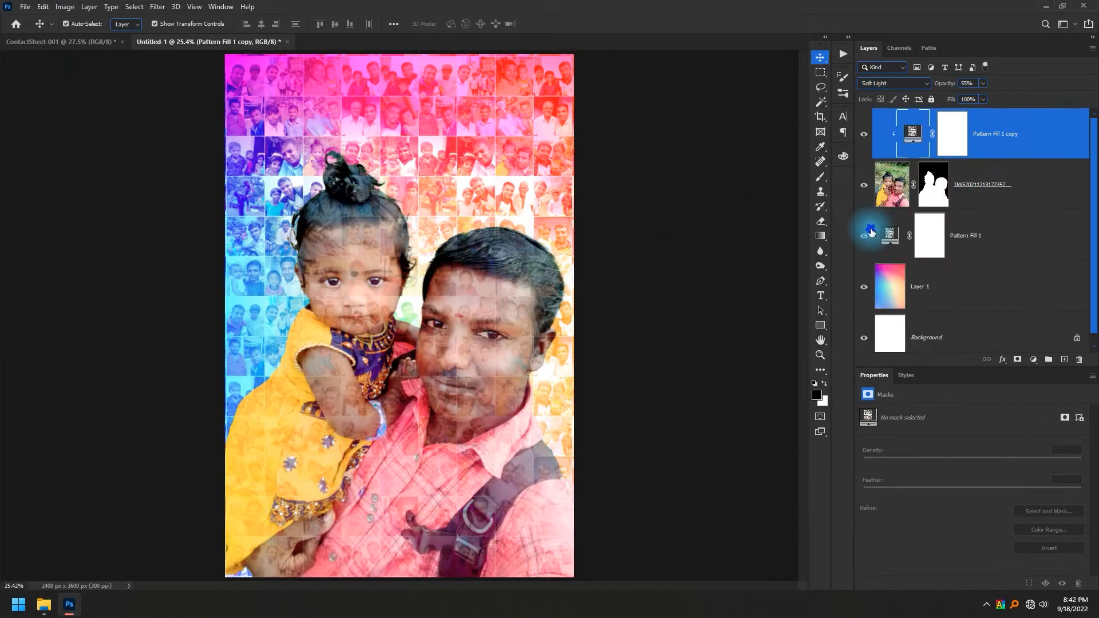
drag(460, 328, 512, 358)
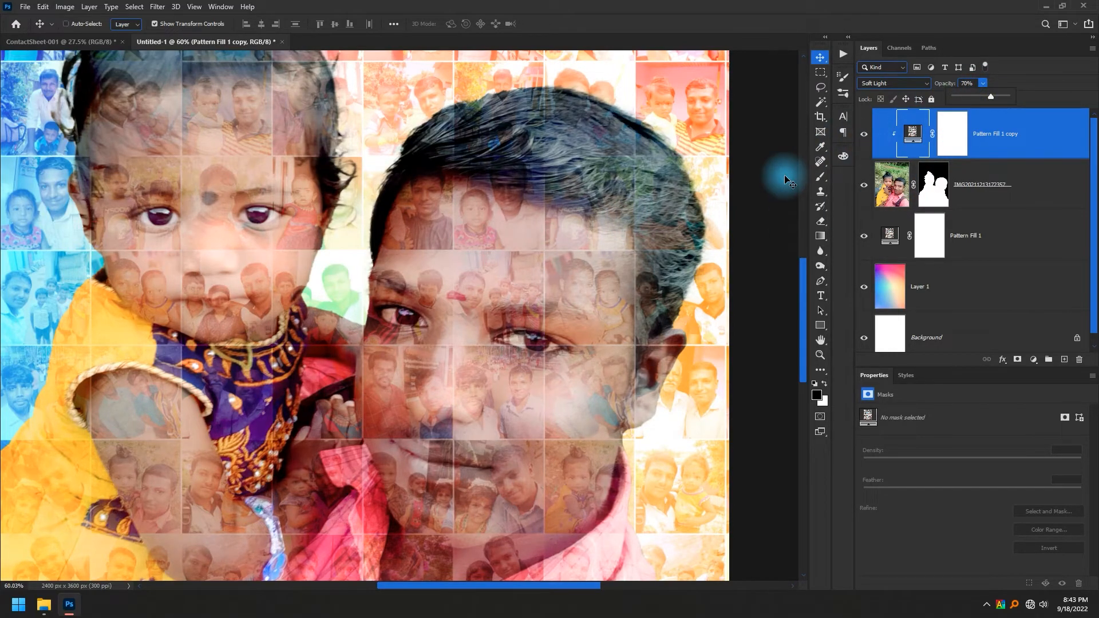
key(ctrl+0)
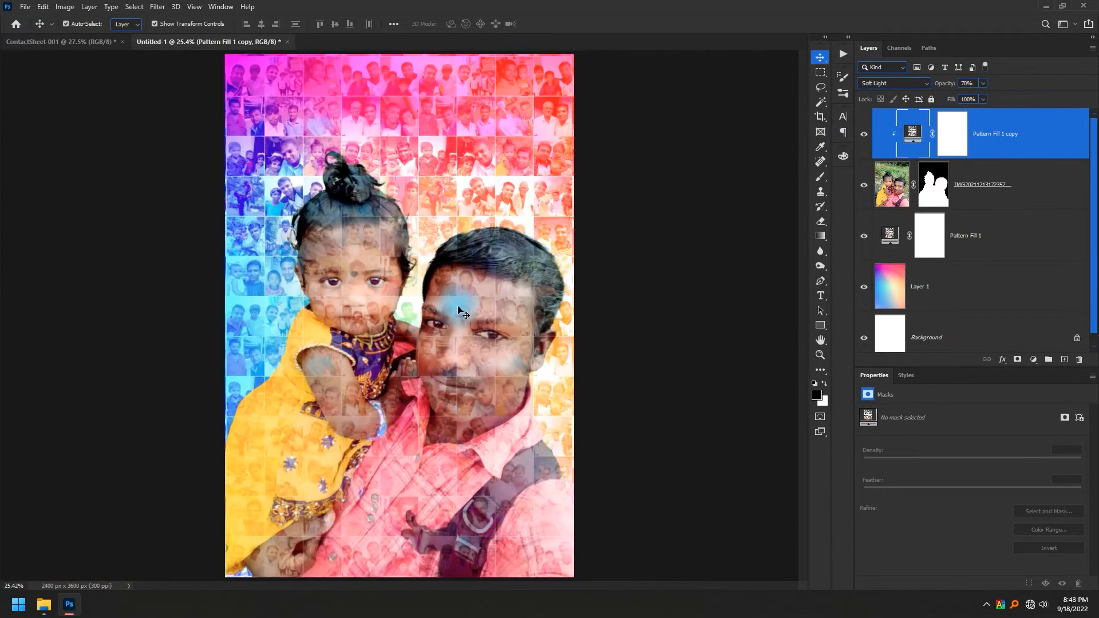
click(630, 481)
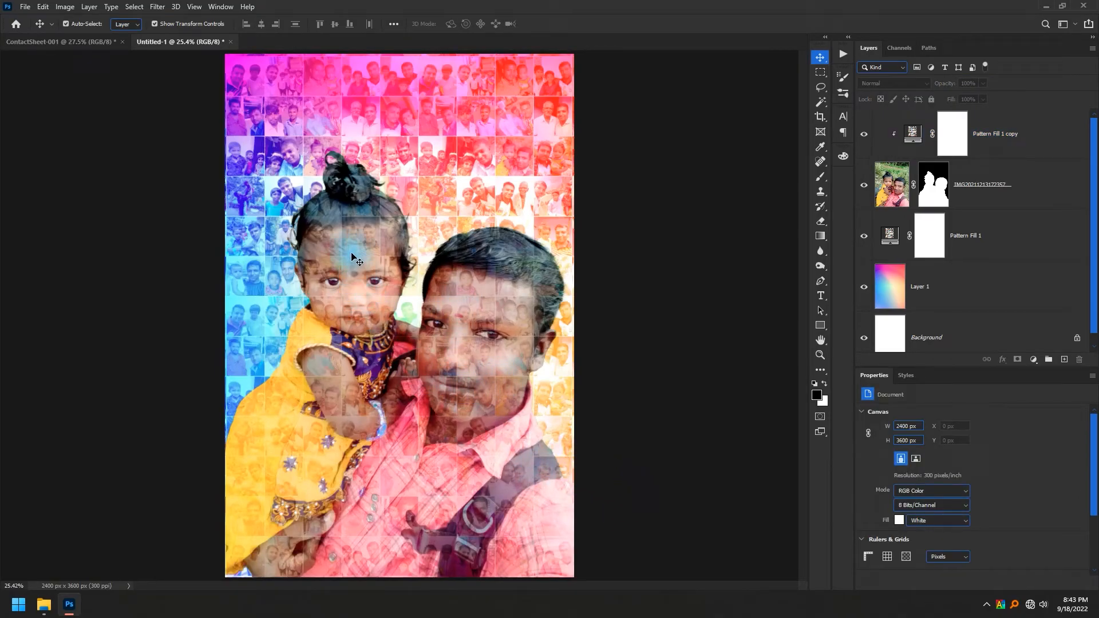
Try the Luminosity blend mode on the masked portrait layer and return it to Normal
click(992, 195)
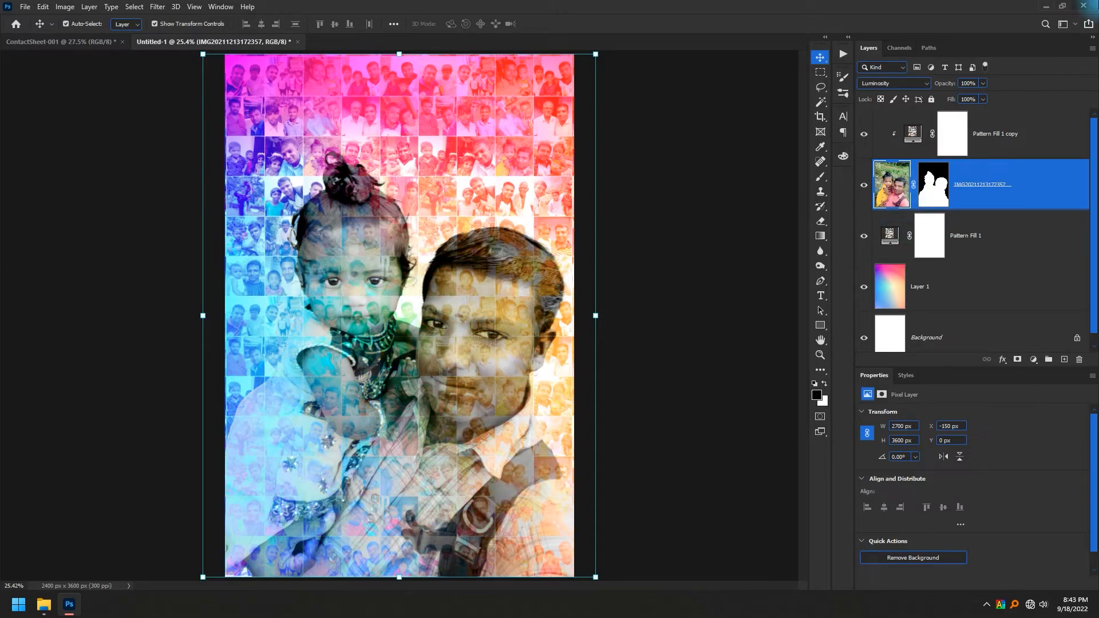
key(ctrl)
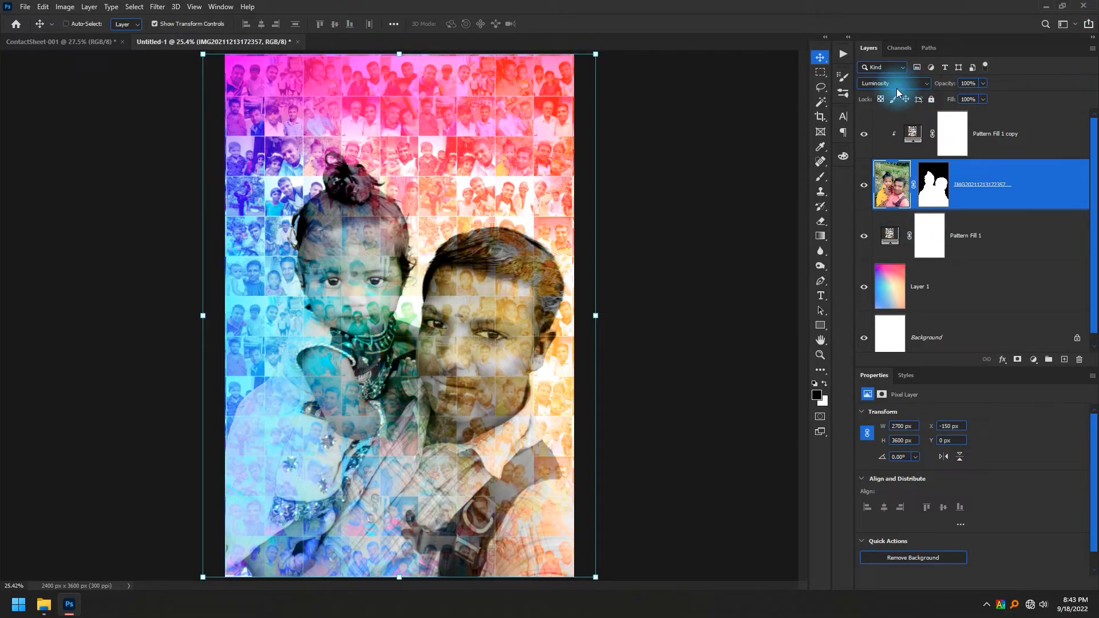
key(shift+alt+n)
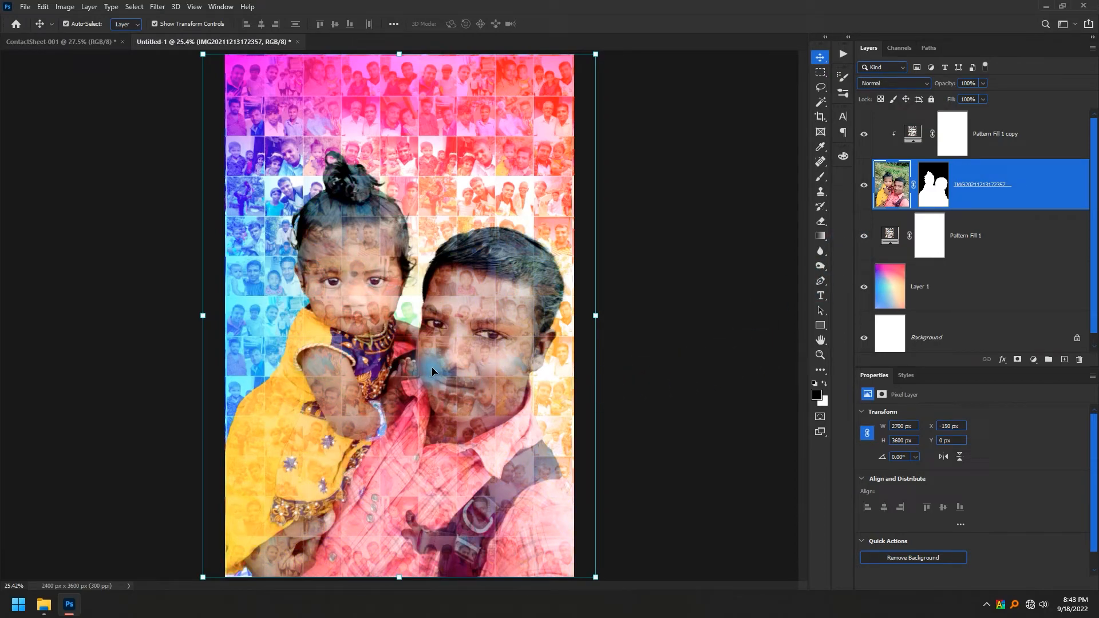
Set the clipped pattern copy to Overlay at 62% opacity and preview the artwork without the interface panels
click(915, 131)
click(893, 83)
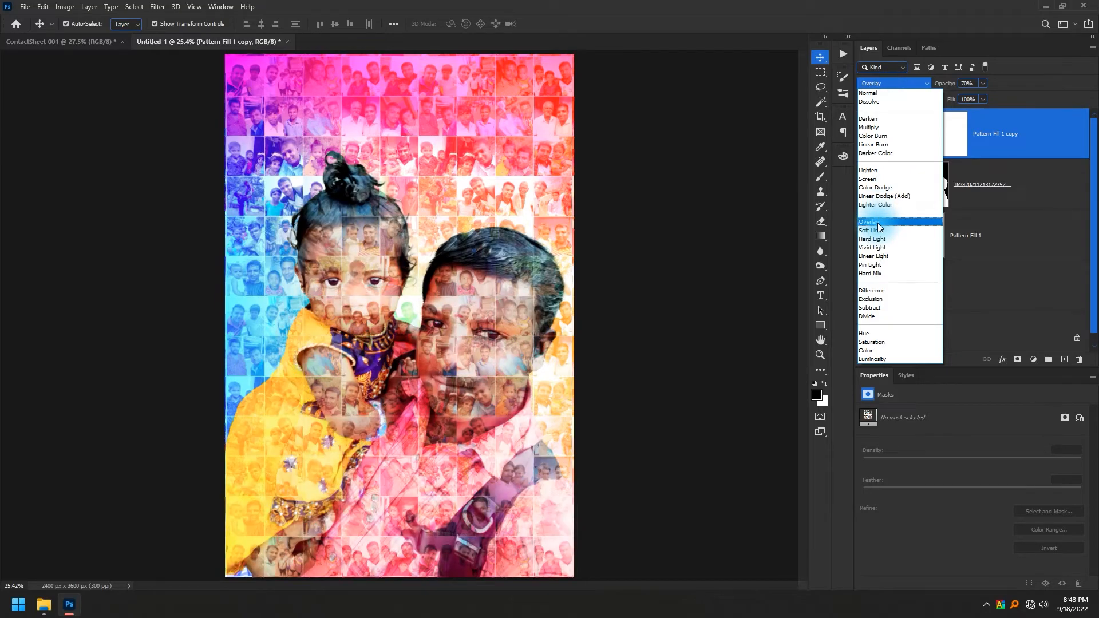
click(880, 225)
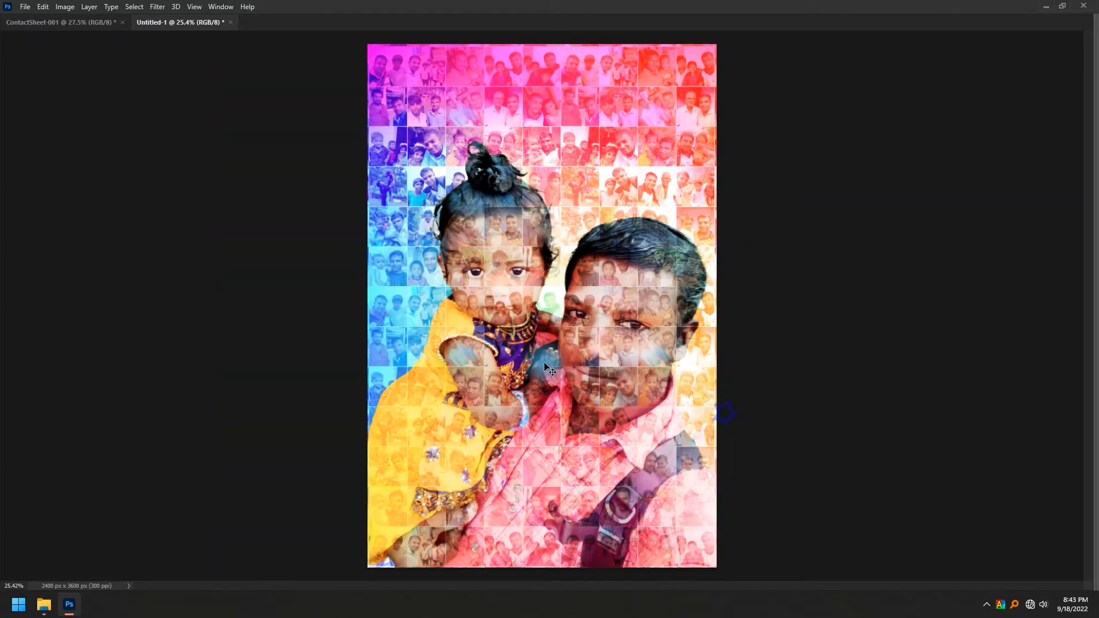
key(Tab)
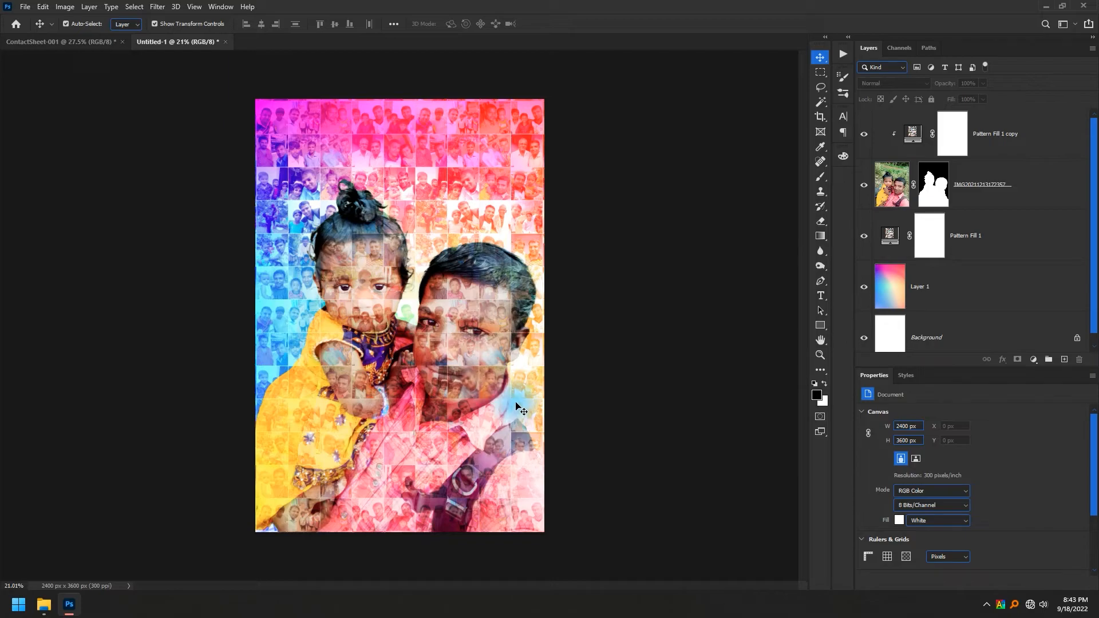
Disable and re-enable the portrait layer's mask to compare the original photo background with the gradient mosaic, and deselect the layer
shift+click(930, 185)
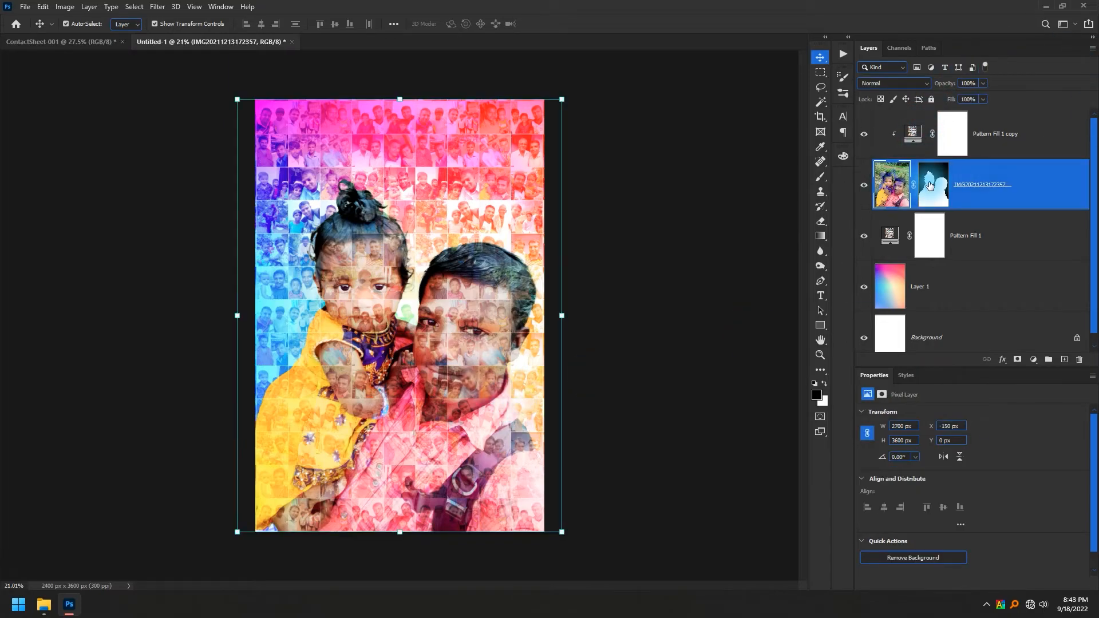
shift+click(937, 191)
shift+click(938, 191)
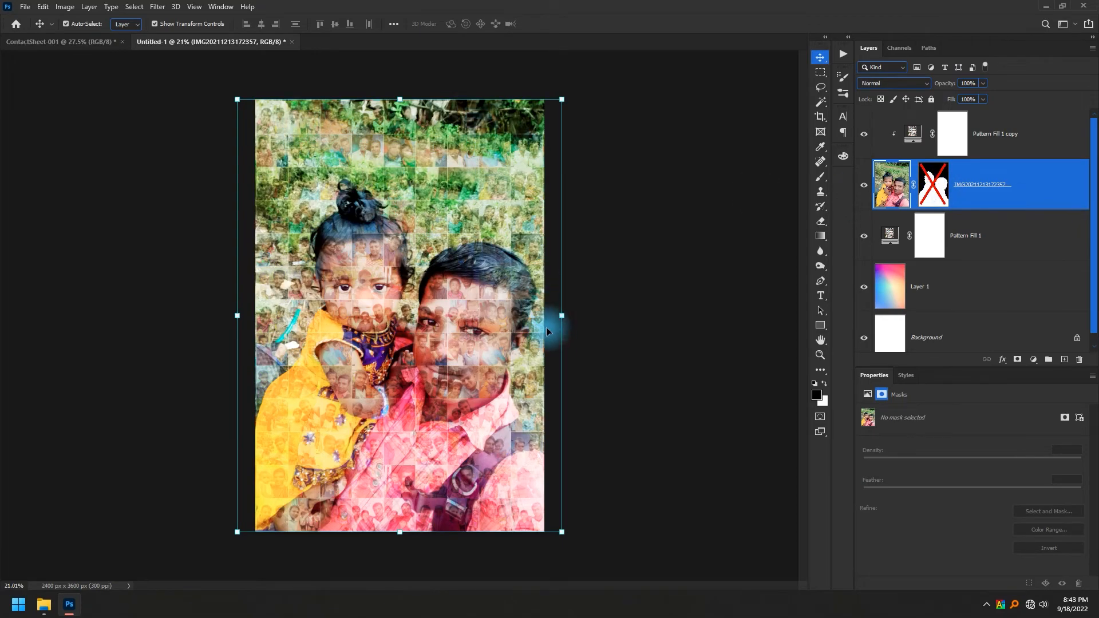
drag(446, 131, 461, 200)
shift+click(931, 180)
scroll(306, 201, down, 3)
click(567, 344)
Inspect the blended mosaic up close over both faces and as a whole, and select the clipped pattern copy
scroll(419, 367, up, 6)
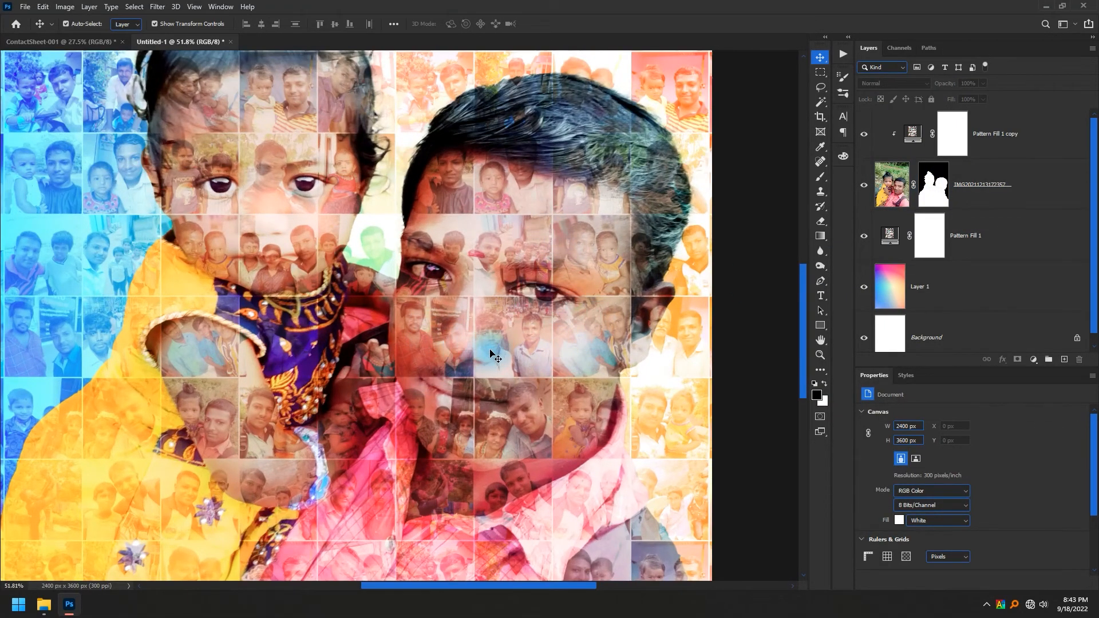
scroll(484, 360, down, 3)
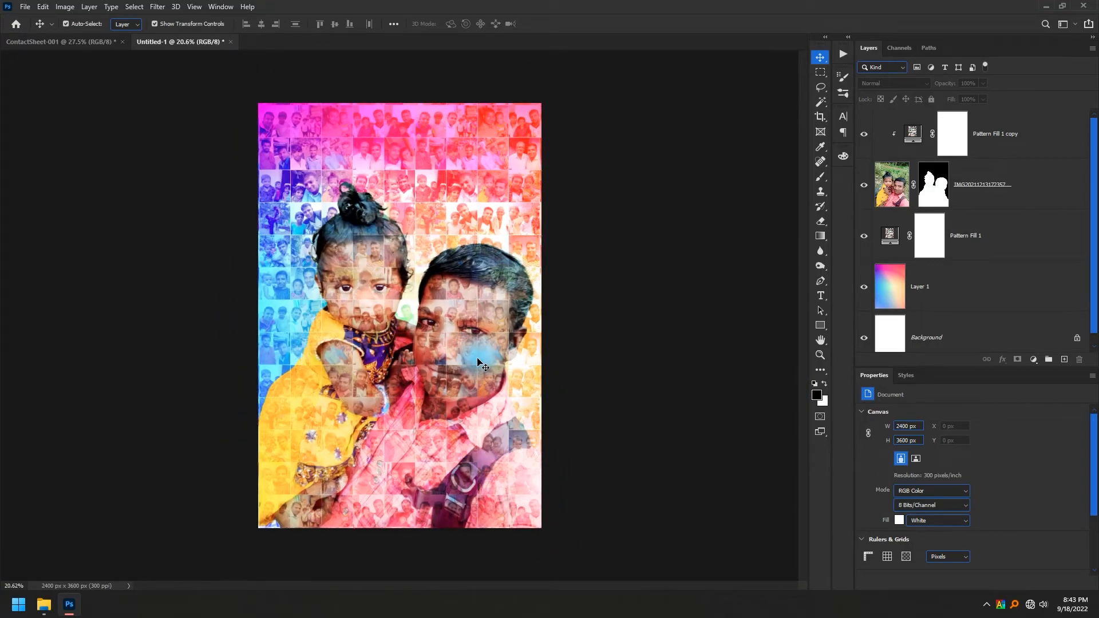
scroll(378, 314, up, 5)
scroll(435, 335, down, 2)
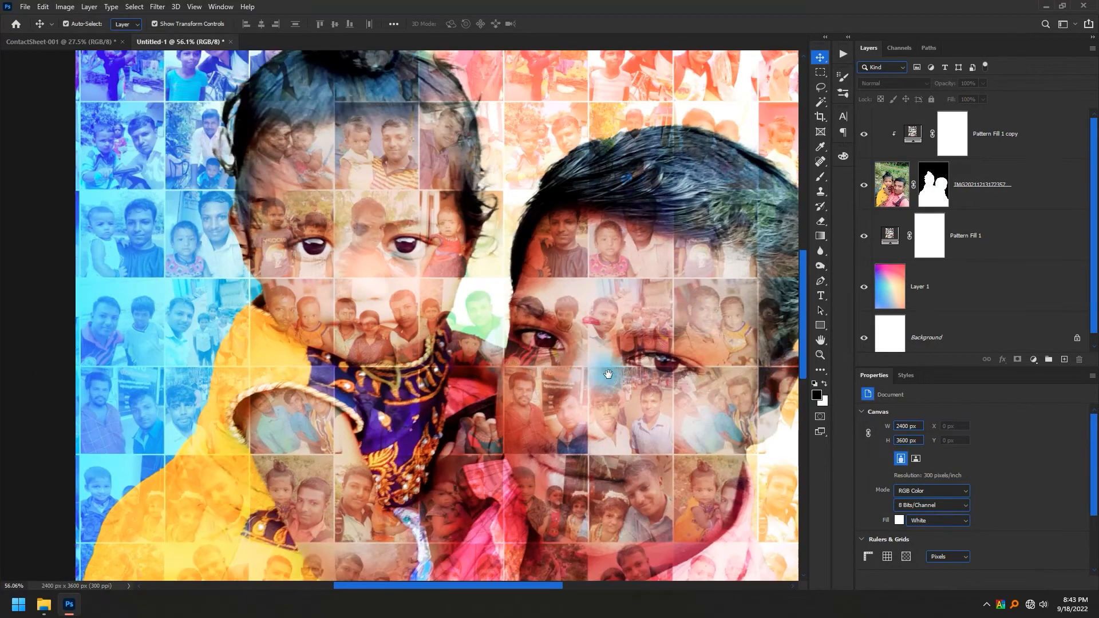
drag(608, 374, 489, 340)
click(554, 257)
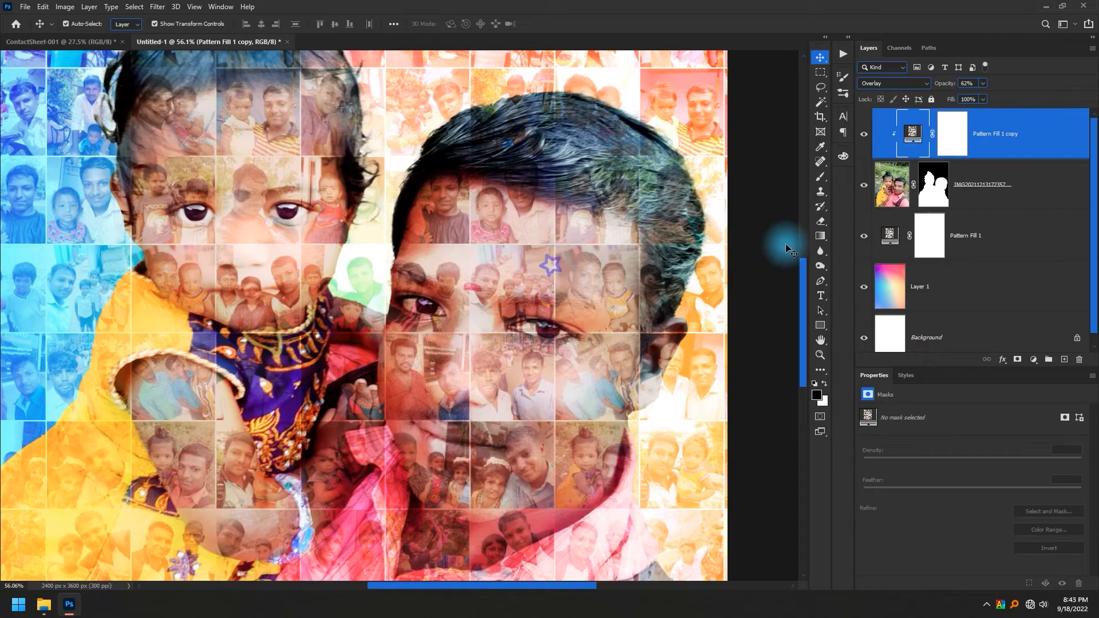
Reduce the clipped pattern copy's fill to 61%, deselect the layer and check the whole artwork
click(983, 99)
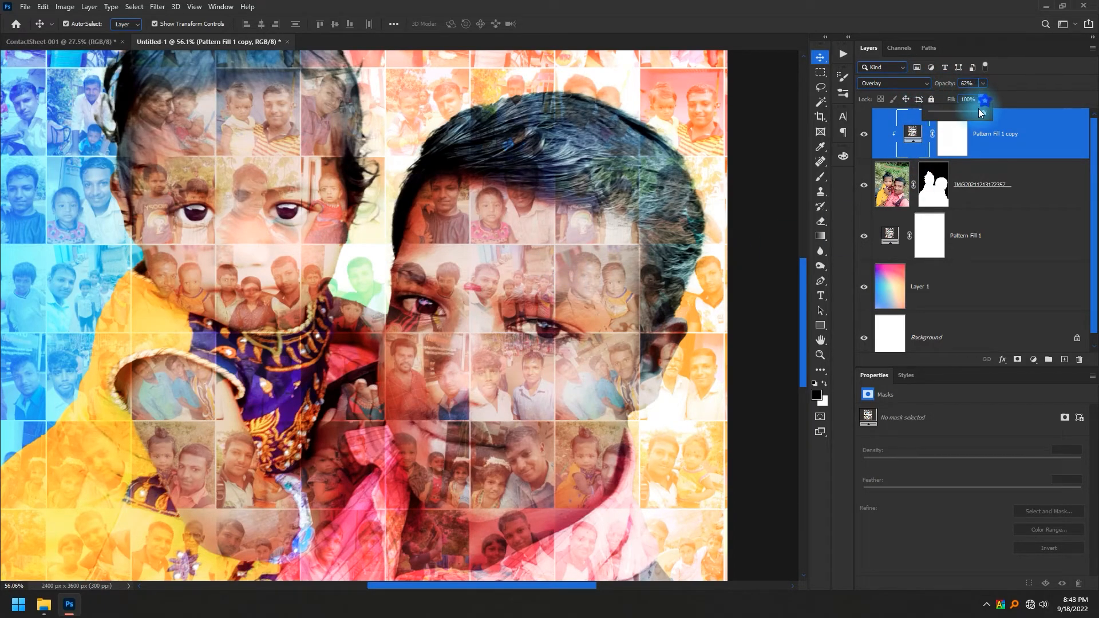
drag(981, 112, 963, 114)
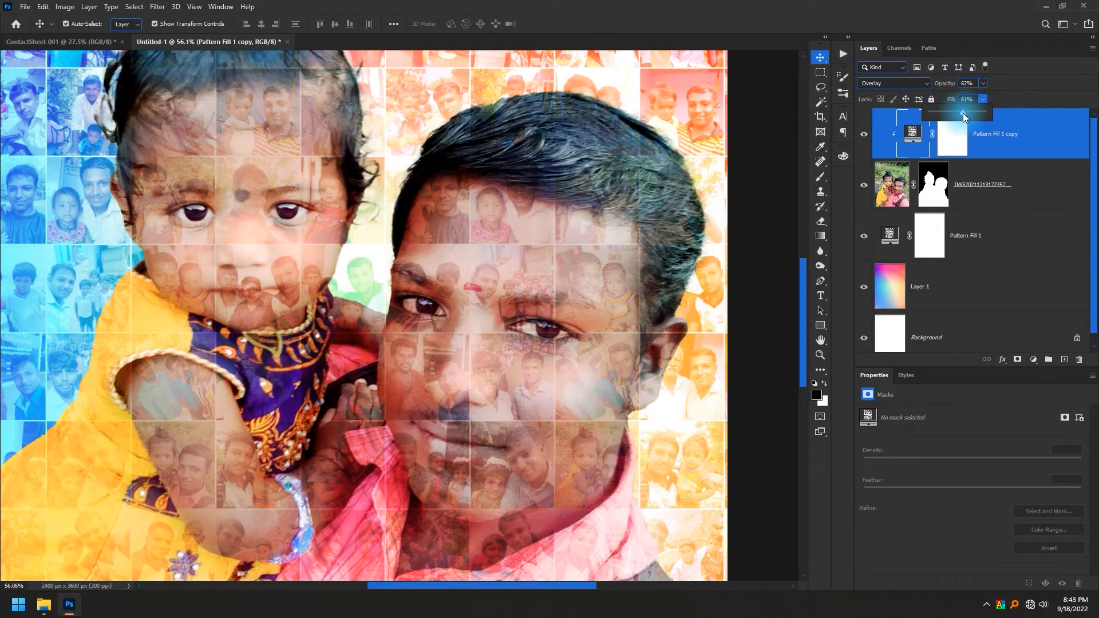
key(ctrl+0)
click(679, 409)
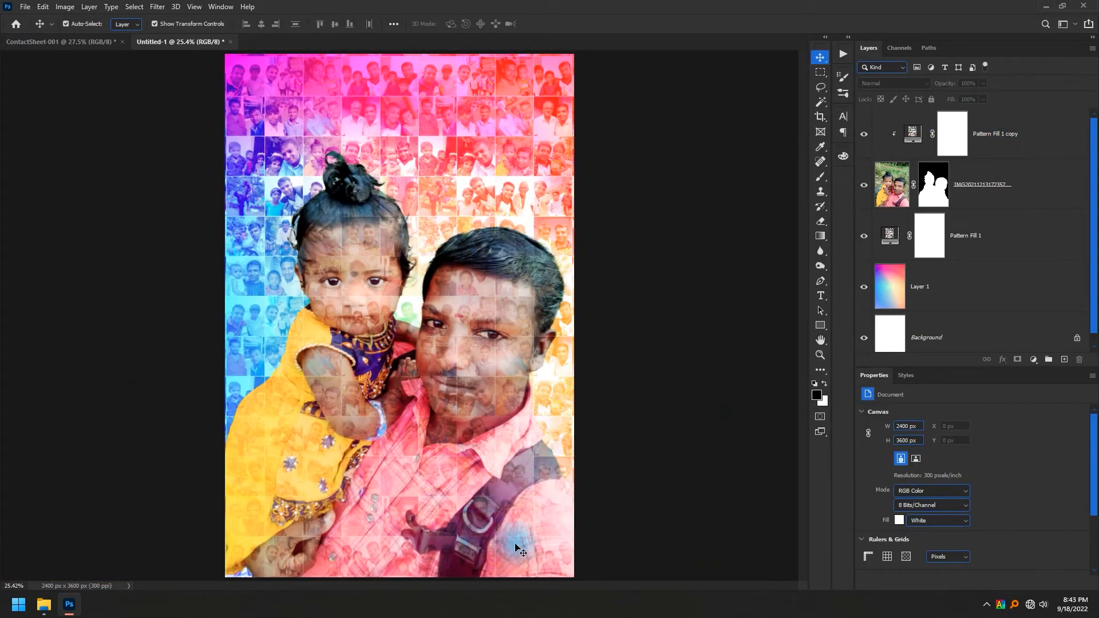
Inspect the overlay on the man's shirt up close, set the clipped pattern copy's fill to 72% and deselect the layer
scroll(510, 527, up, 8)
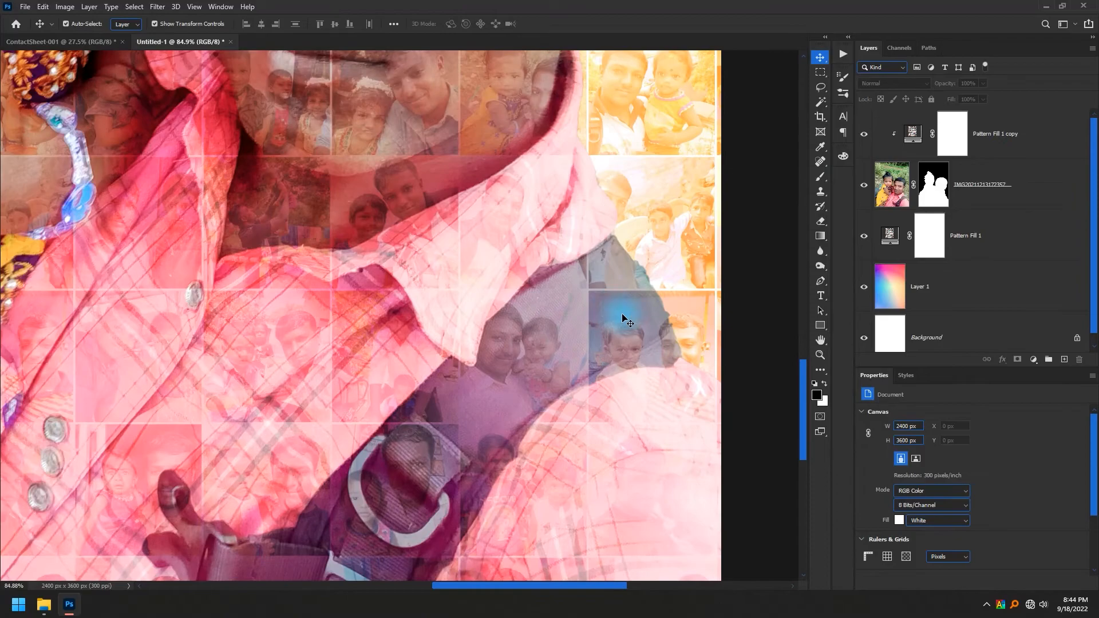
click(952, 135)
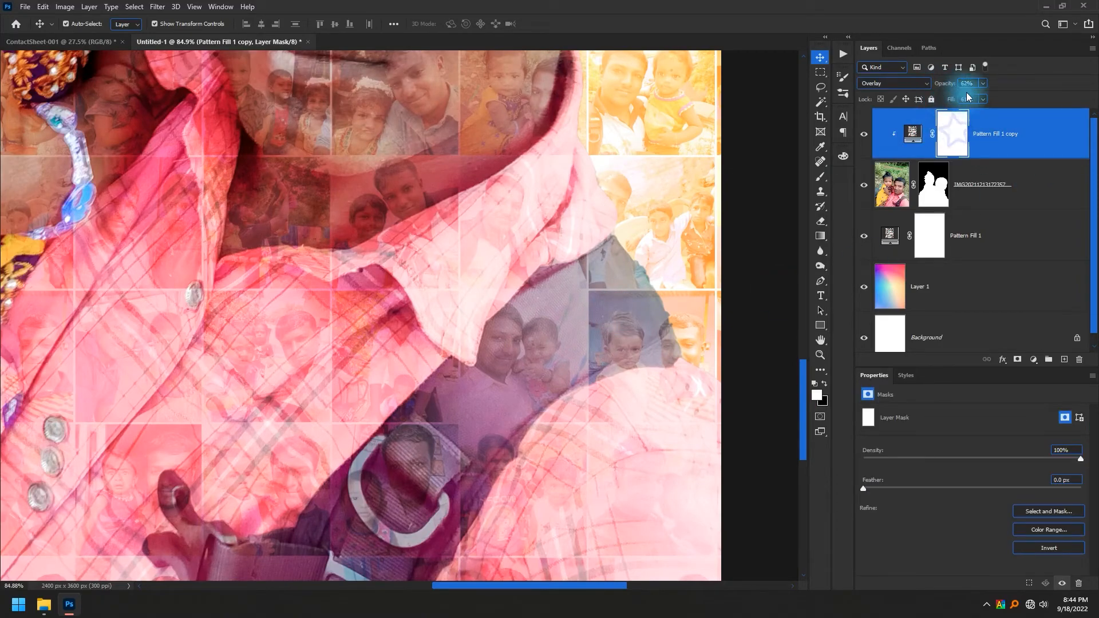
click(984, 100)
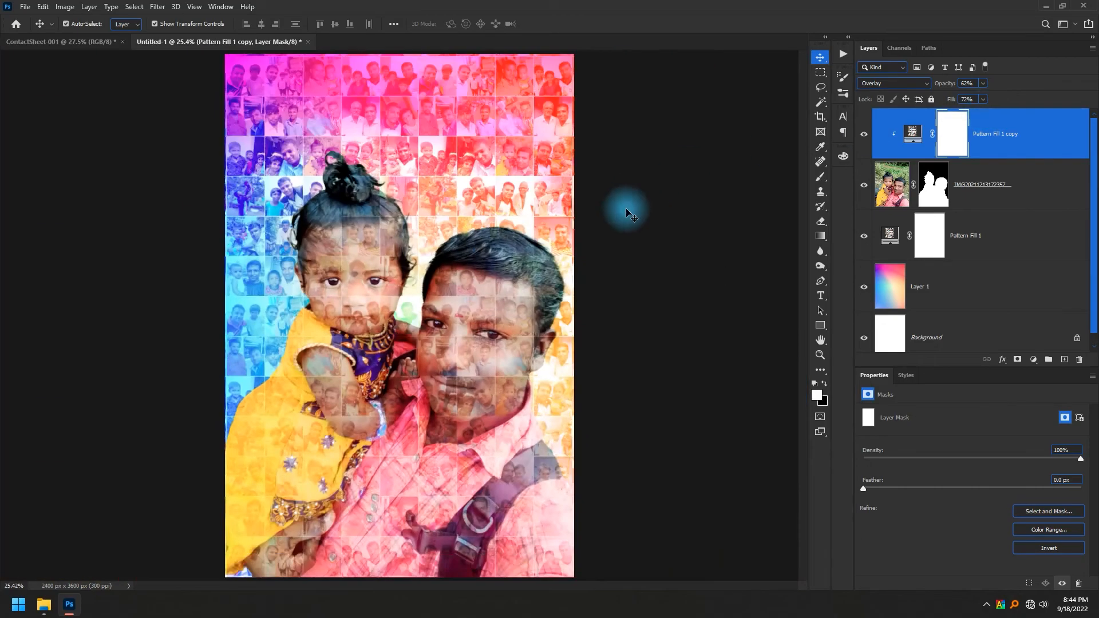
click(627, 332)
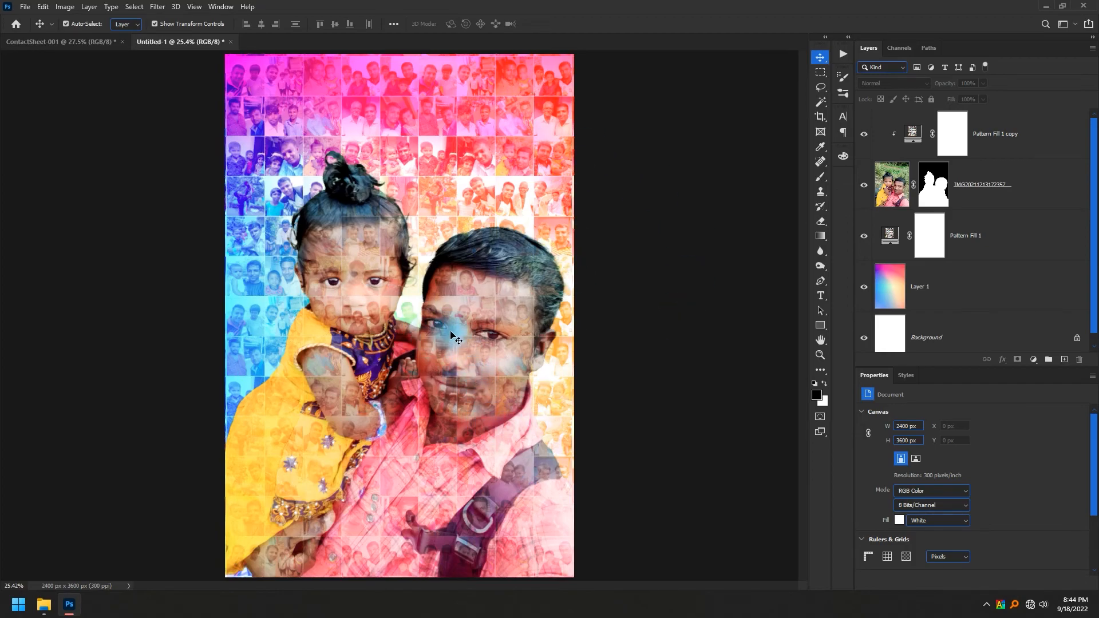
Examine the mosaic tiles above the heads and compare the finished artwork with the photos in the ContactSheet-001 document
scroll(504, 184, up, 3)
drag(479, 221, 518, 380)
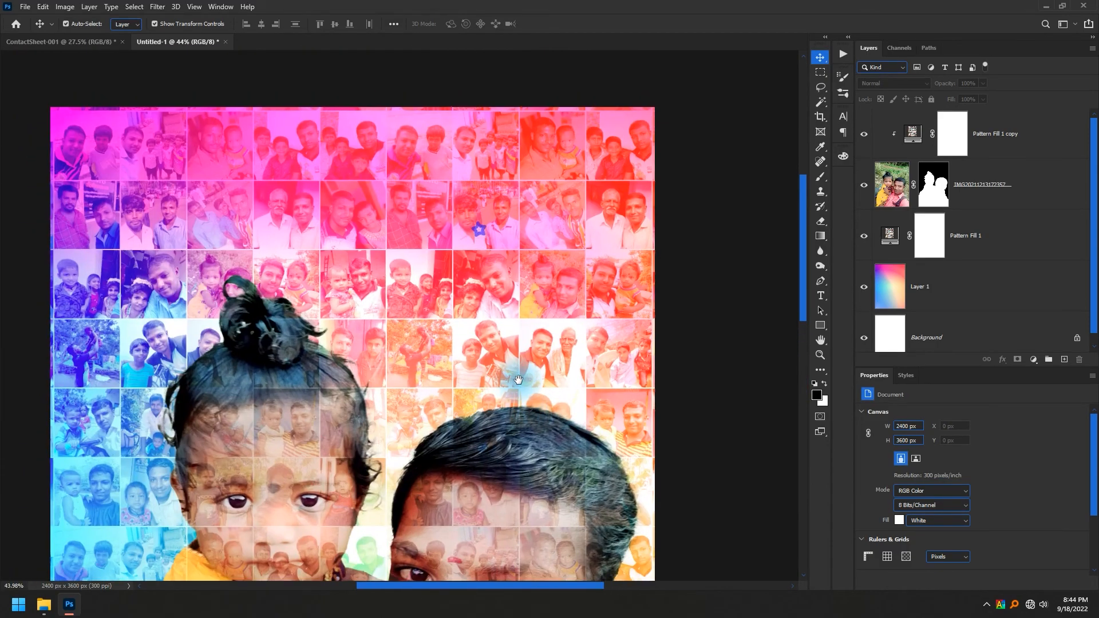
click(43, 37)
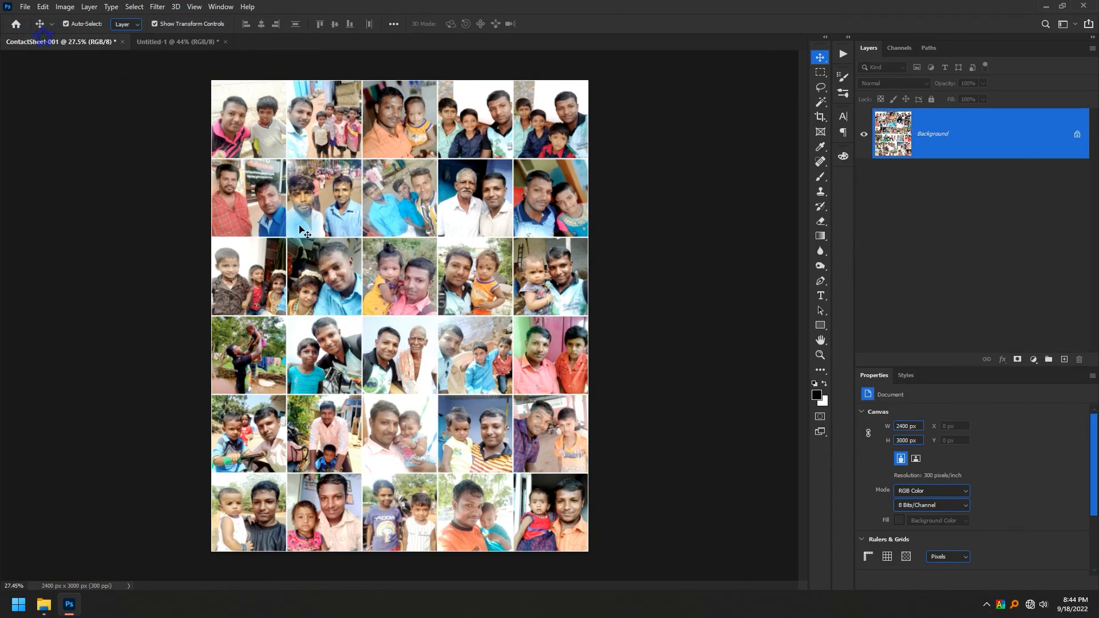
click(173, 40)
scroll(368, 257, down, 4)
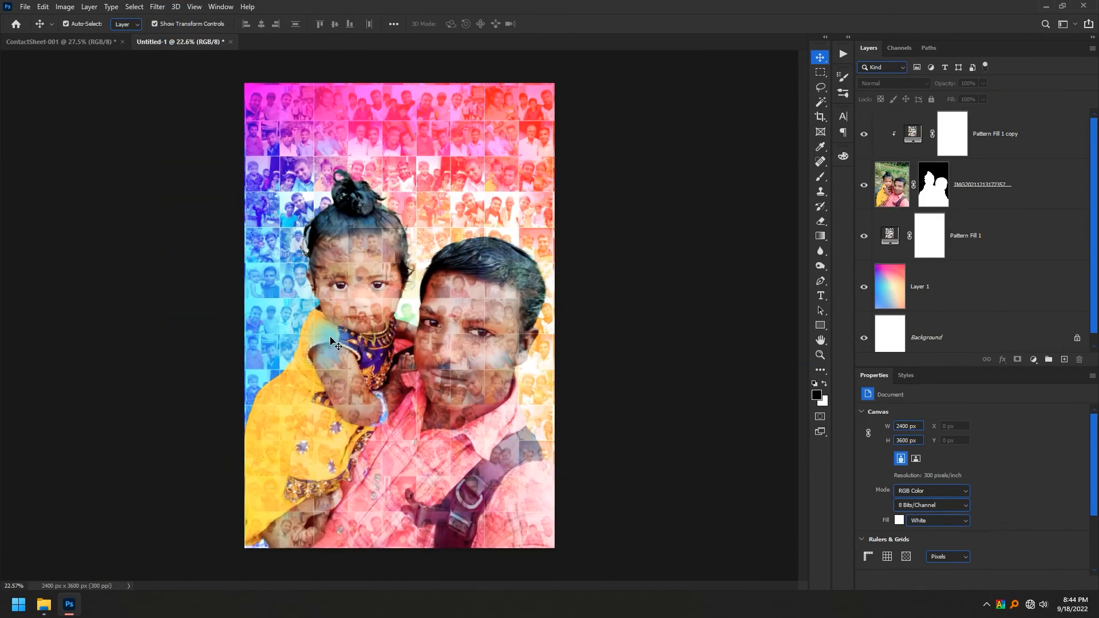
key(ctrl+0)
click(106, 41)
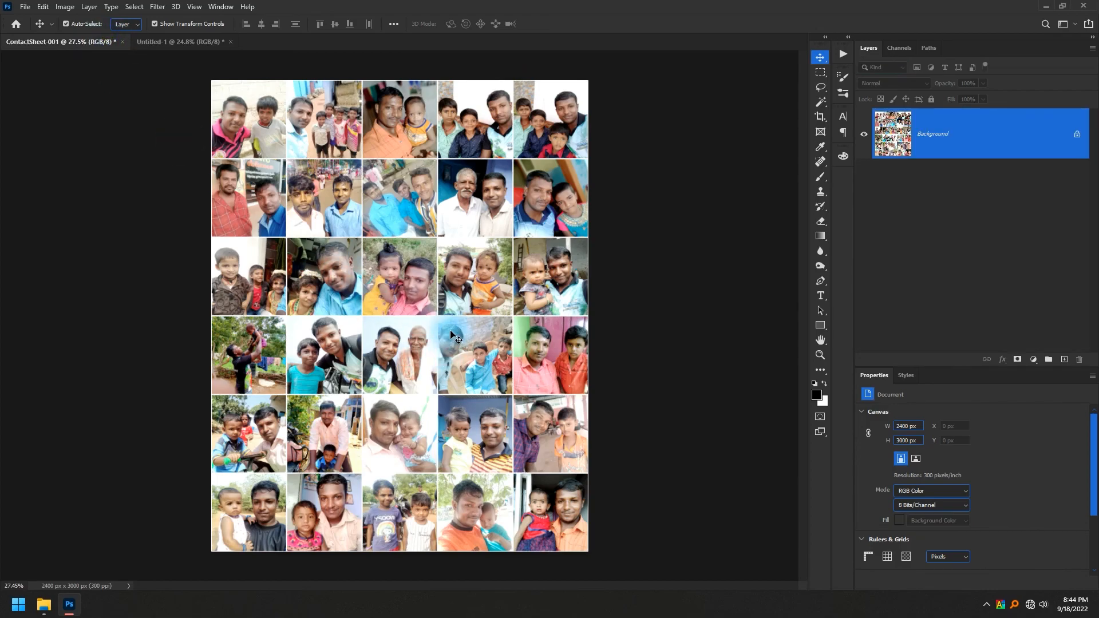